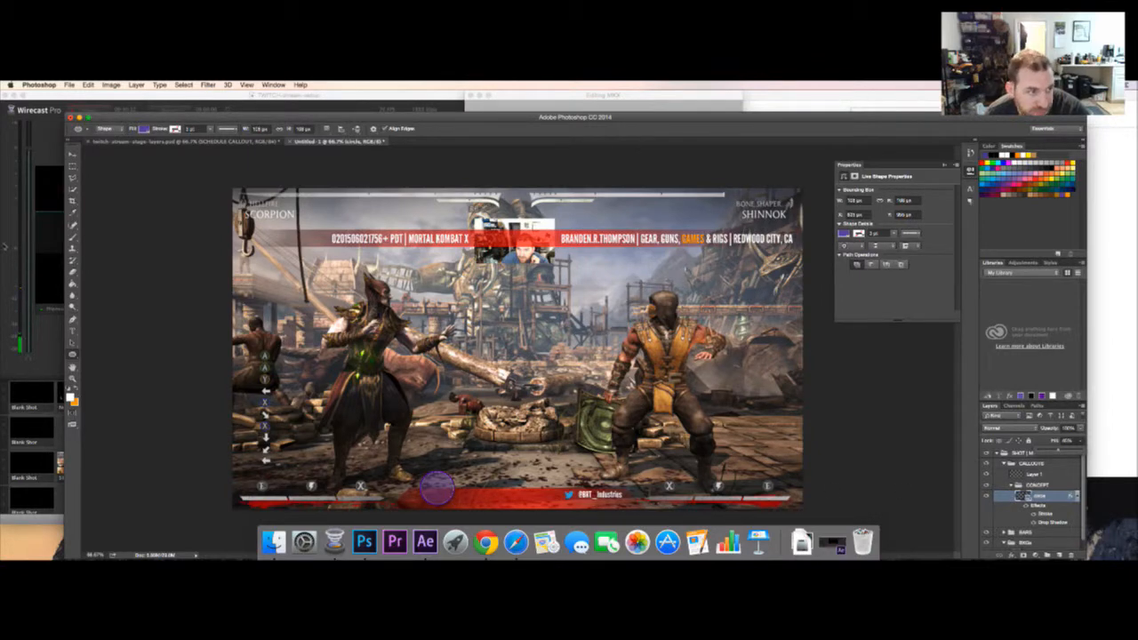
Switch to Wirecast and widen its window to enlarge the preview and live output panes
left_click(73, 153)
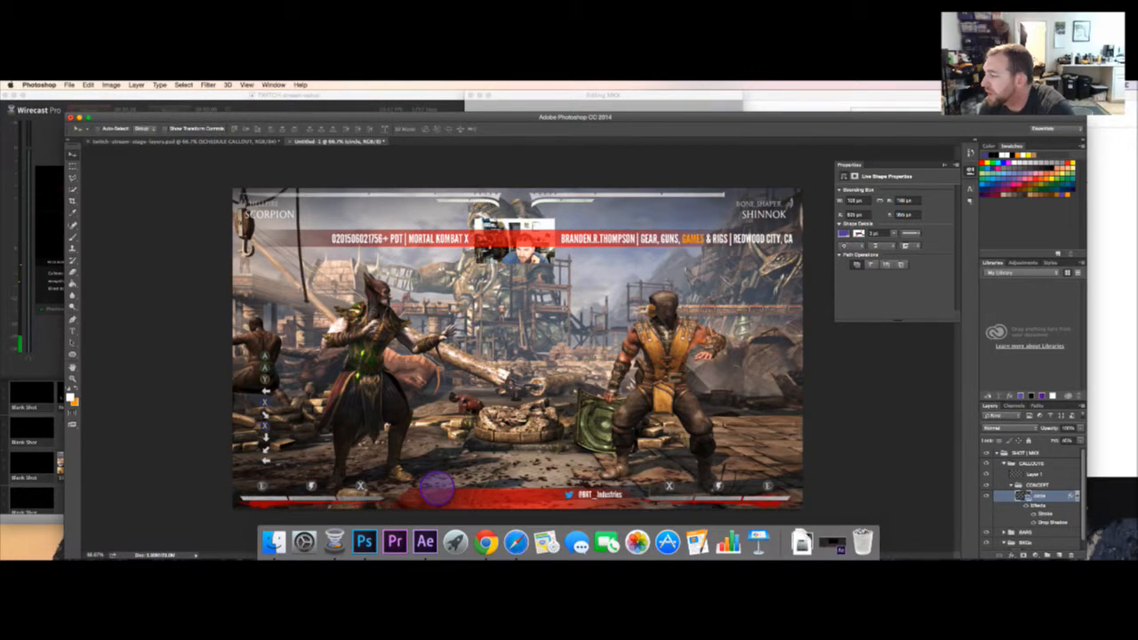
key("super+Tab")
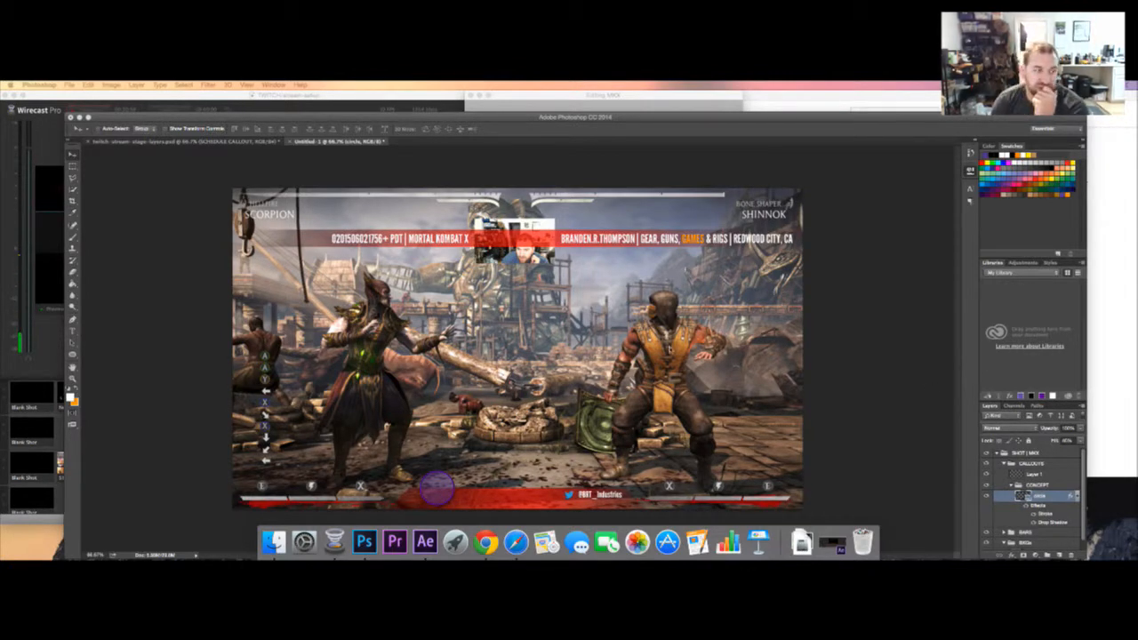
left_click(54, 345)
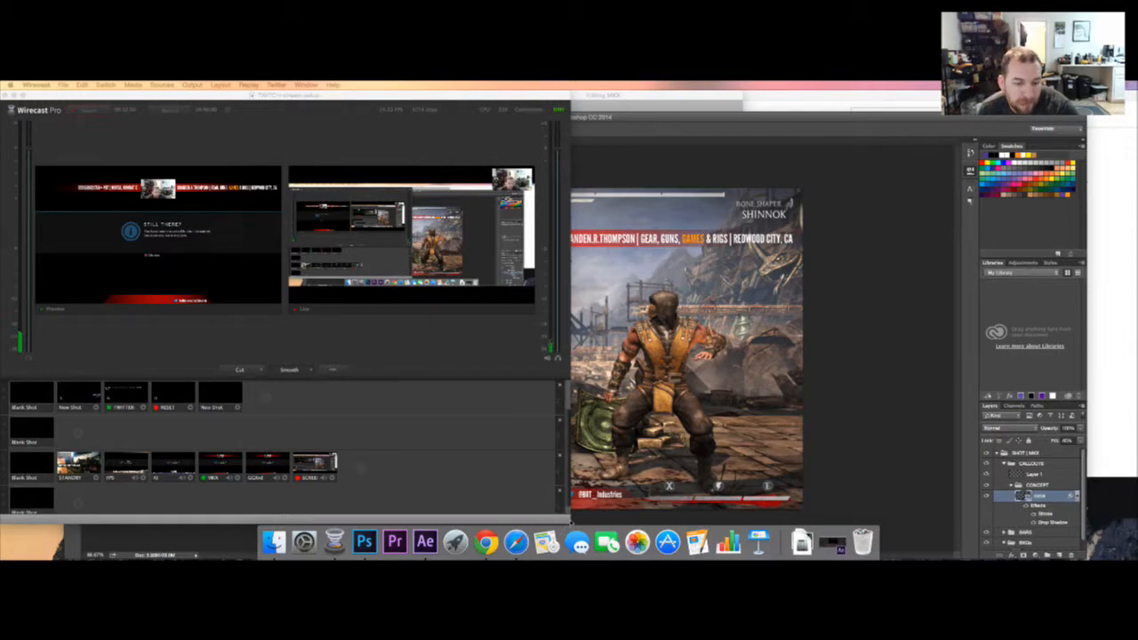
left_click(566, 522)
left_click_drag(568, 521, 871, 522)
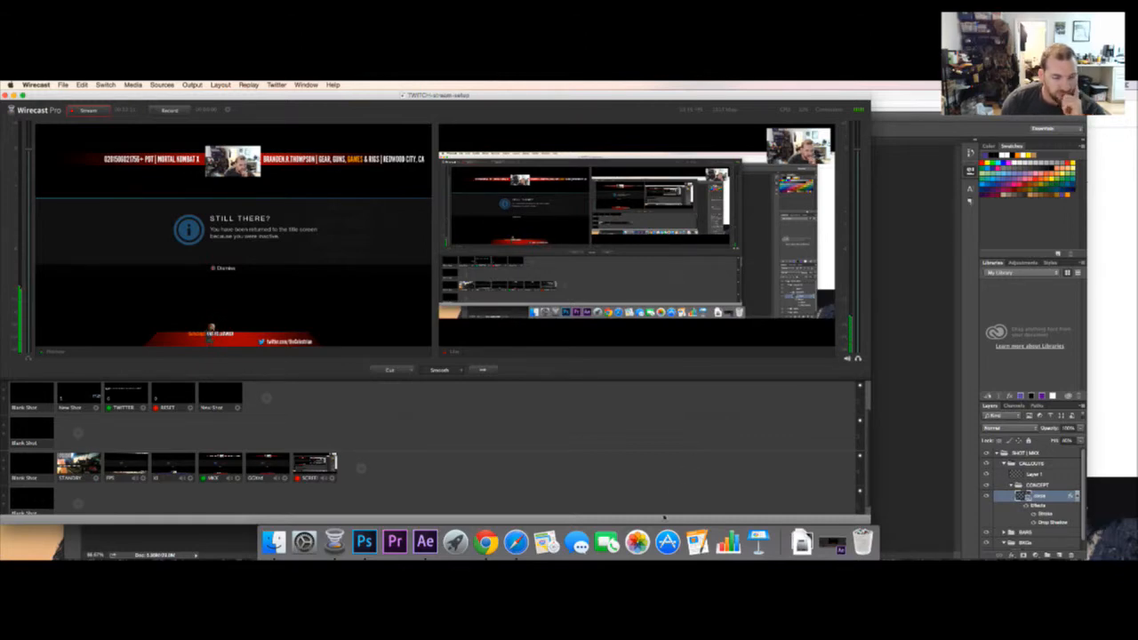
Launch Premiere Pro and force it to quit while it is loading
left_click(394, 542)
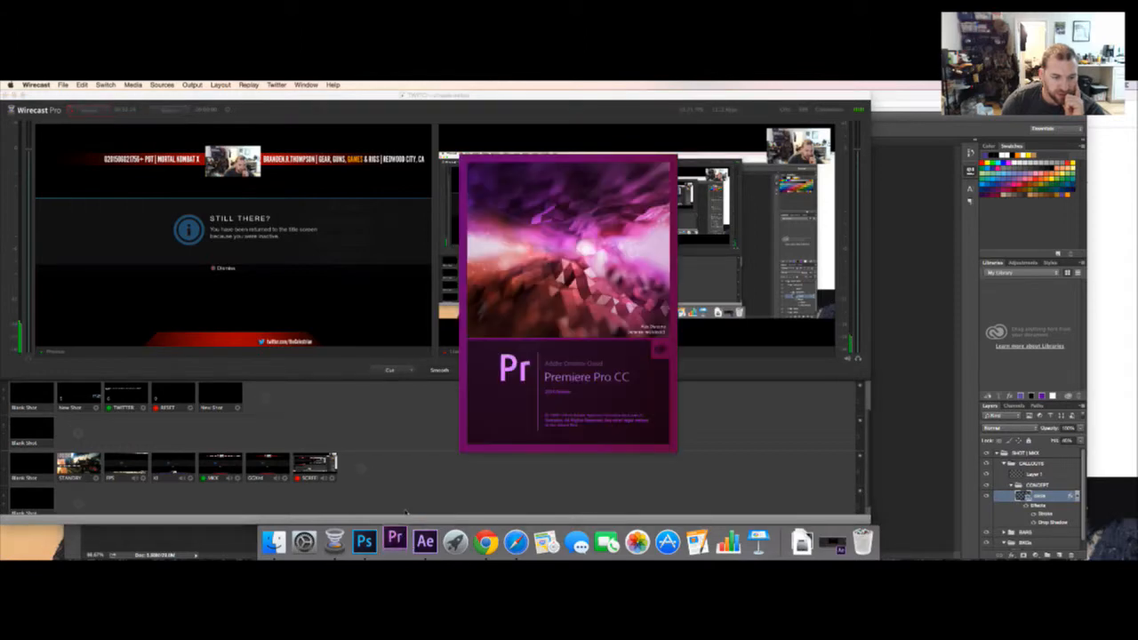
right_click(404, 538)
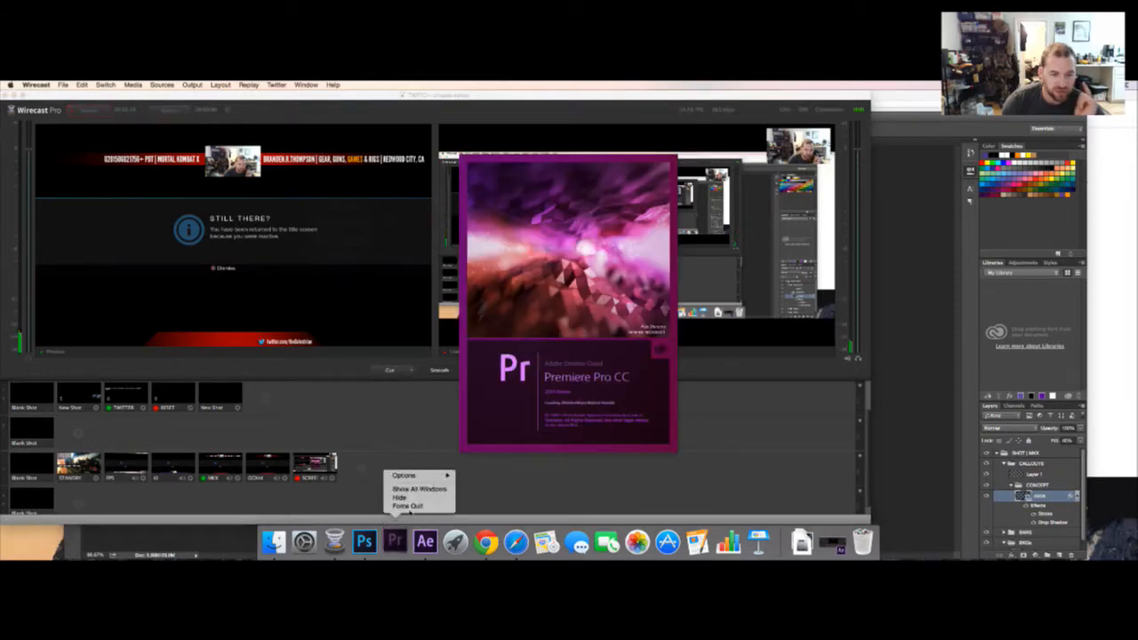
Switch to the Twitch dashboard in Safari, check the chat's viewer list and ignore the Premiere Pro quit report
left_click(509, 549)
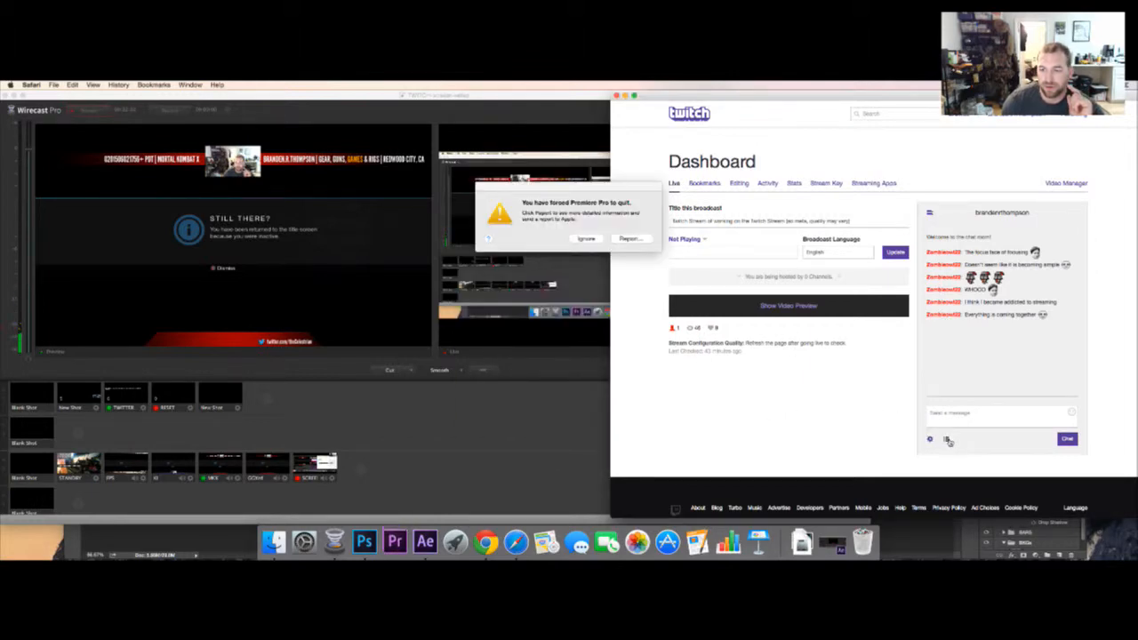
left_click(947, 441)
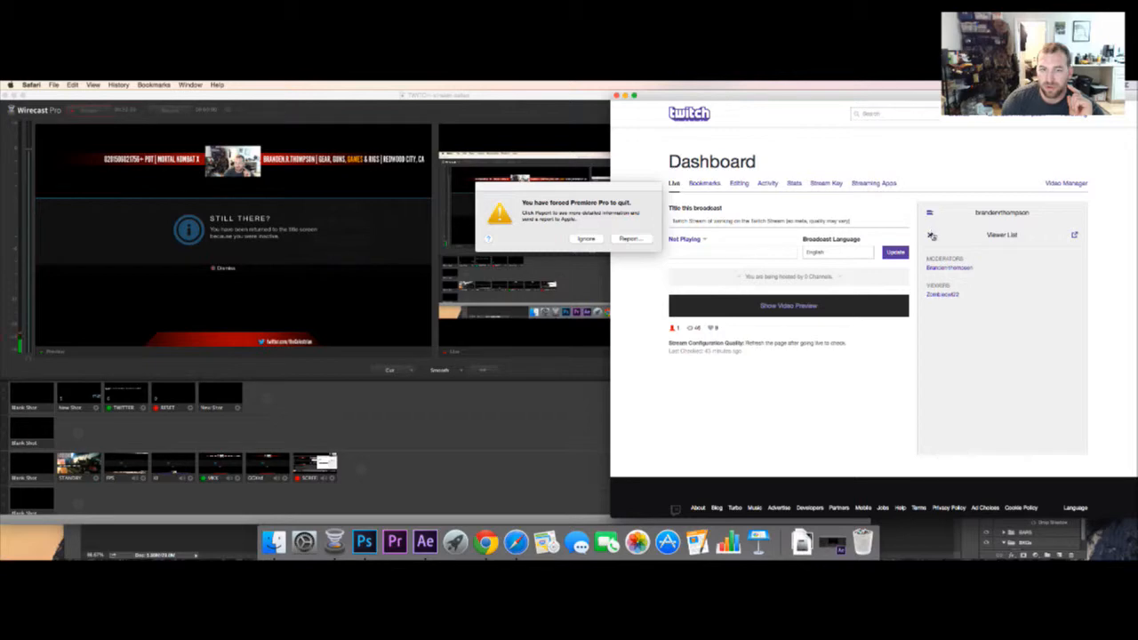
left_click(931, 234)
left_click(592, 238)
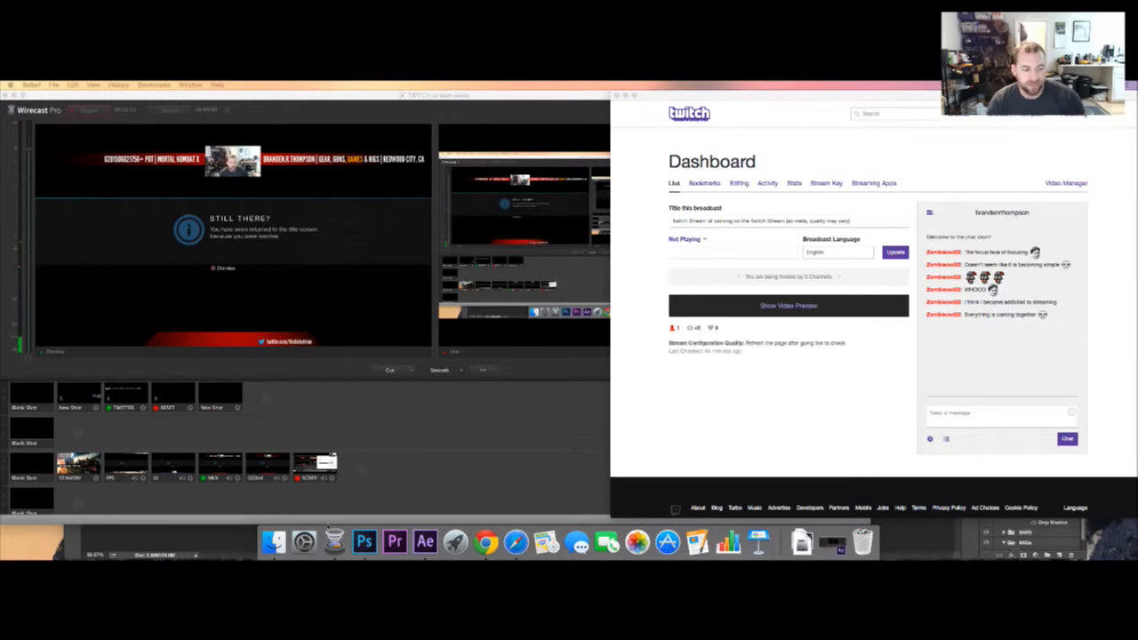
Switch to Photoshop and open "Screen Shot 2015-06-02 at 20.13.57 (2)" from the Desktop
left_click(365, 542)
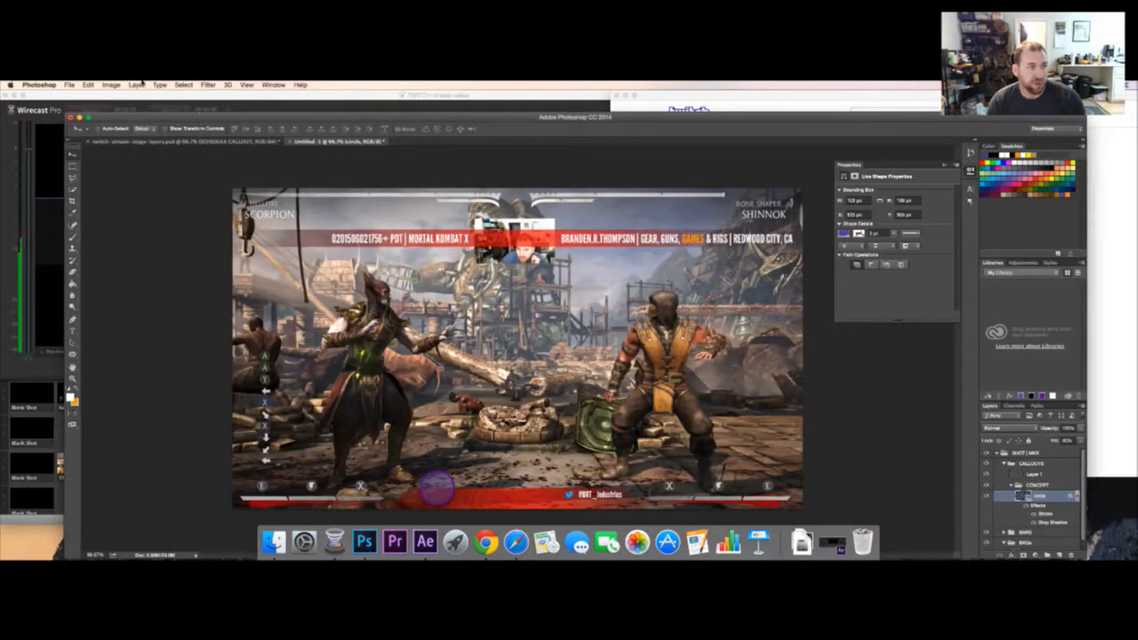
left_click(67, 85)
left_click(78, 104)
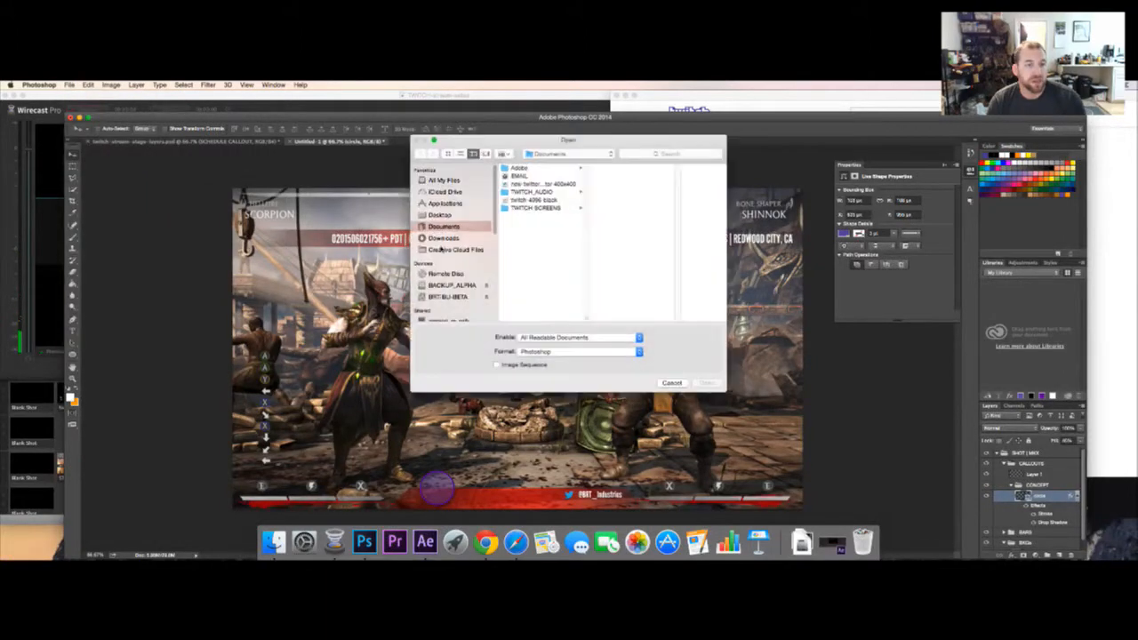
left_click(444, 215)
left_click(544, 176)
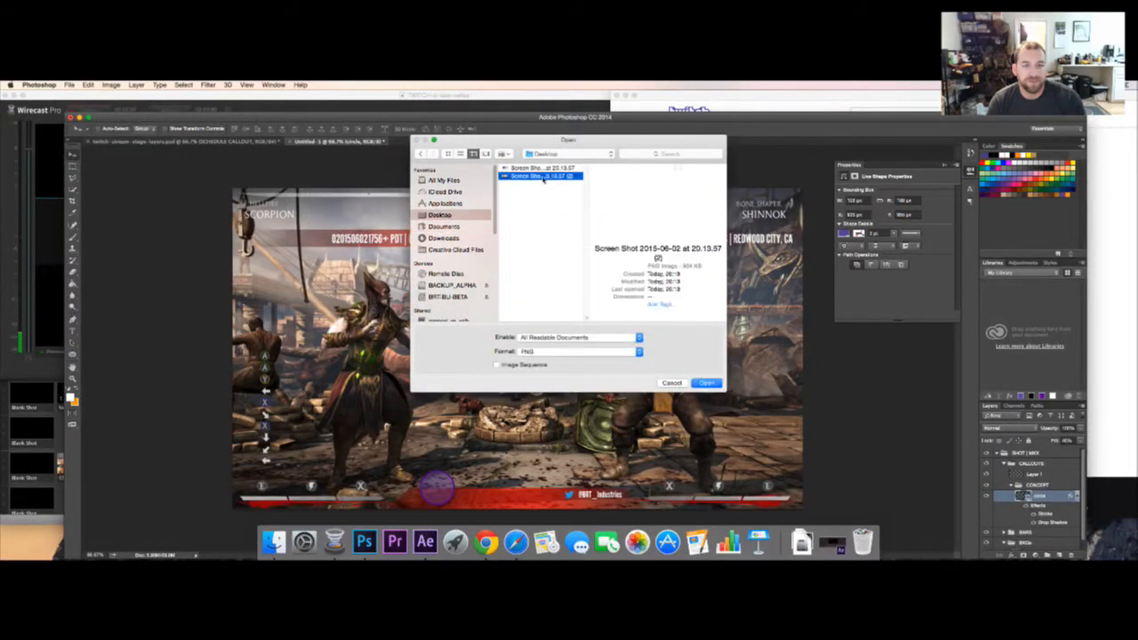
left_click(706, 384)
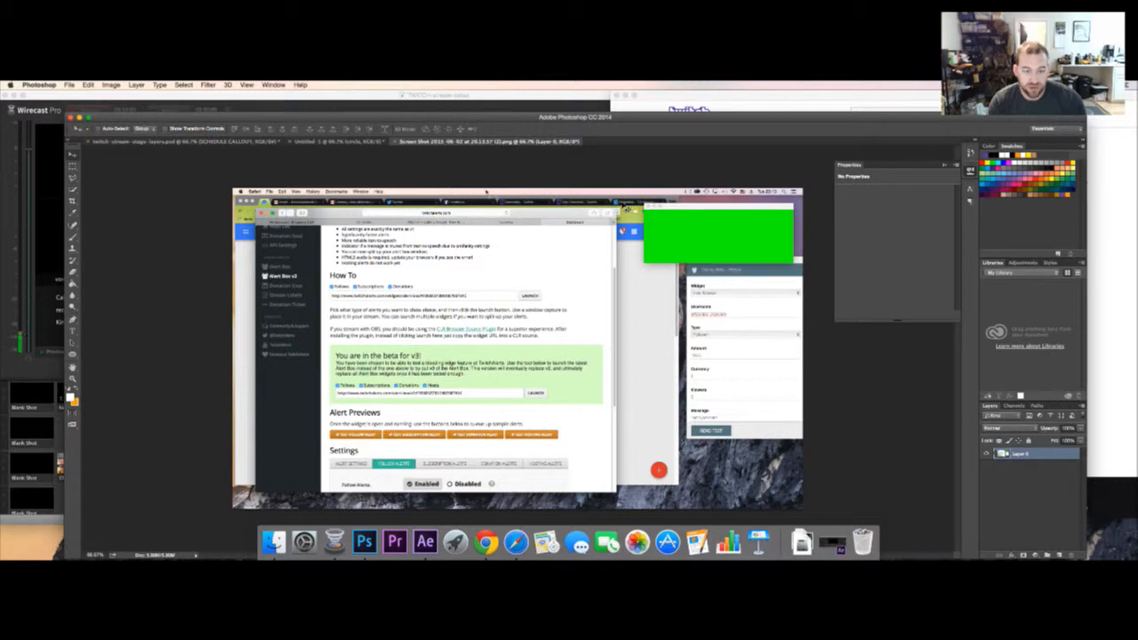
Crop the screenshot to the plain green area of the alert window, excluding its title bar
key("super+plus")
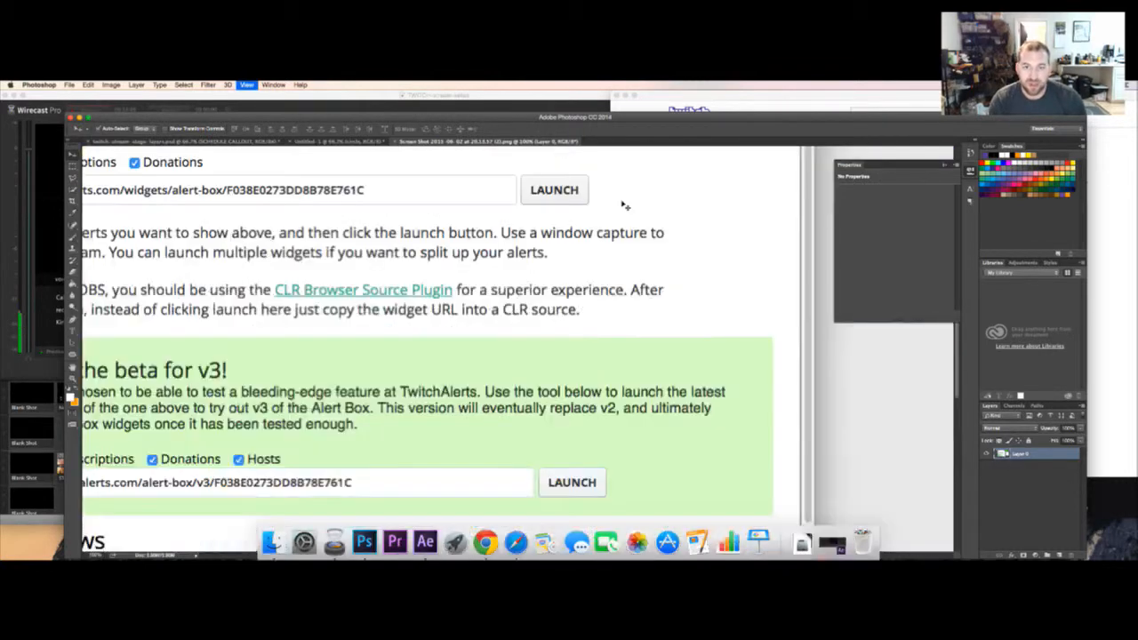
left_click(946, 166)
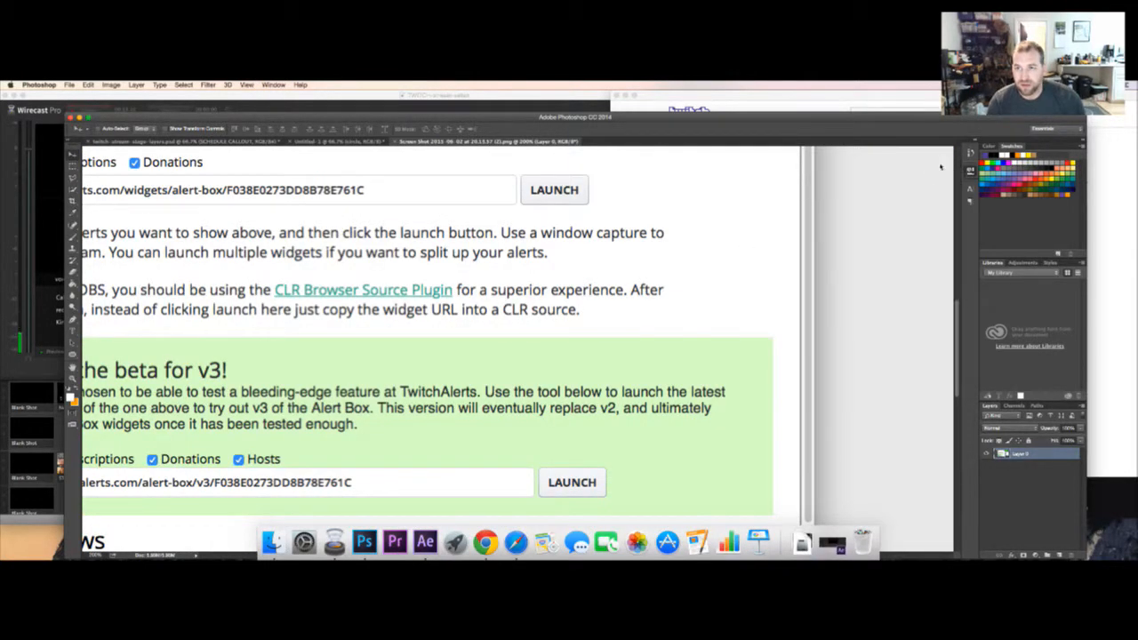
scroll(587, 445, "up", 8)
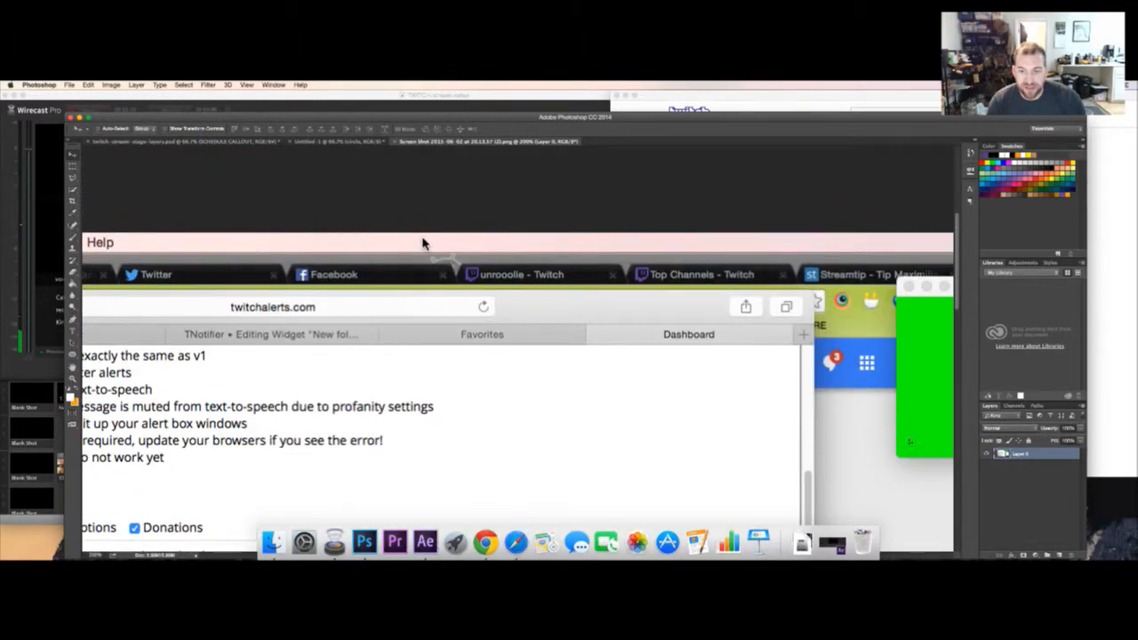
scroll(756, 433, "left", 3)
left_click_drag(822, 427, 241, 370)
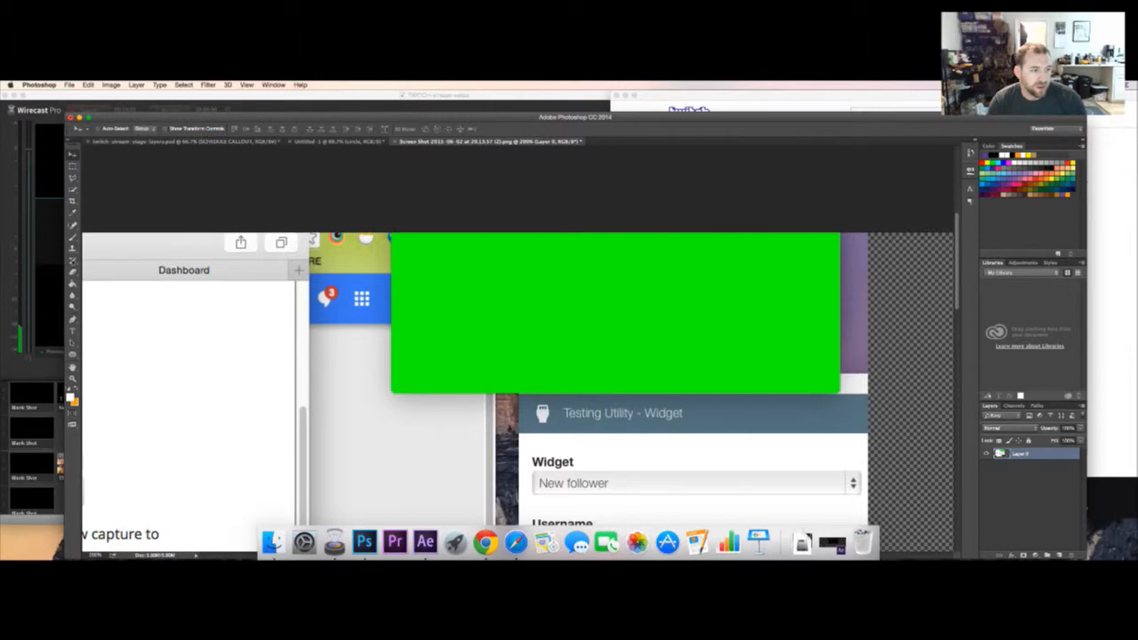
left_click(73, 201)
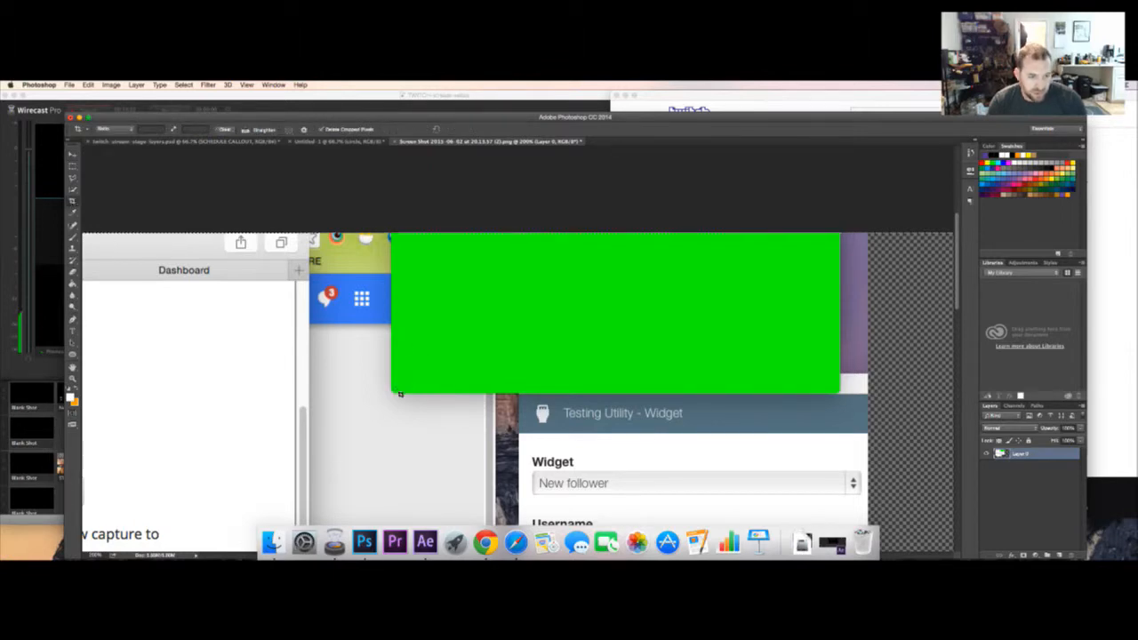
left_click_drag(398, 396, 834, 250)
left_click_drag(837, 243, 840, 236)
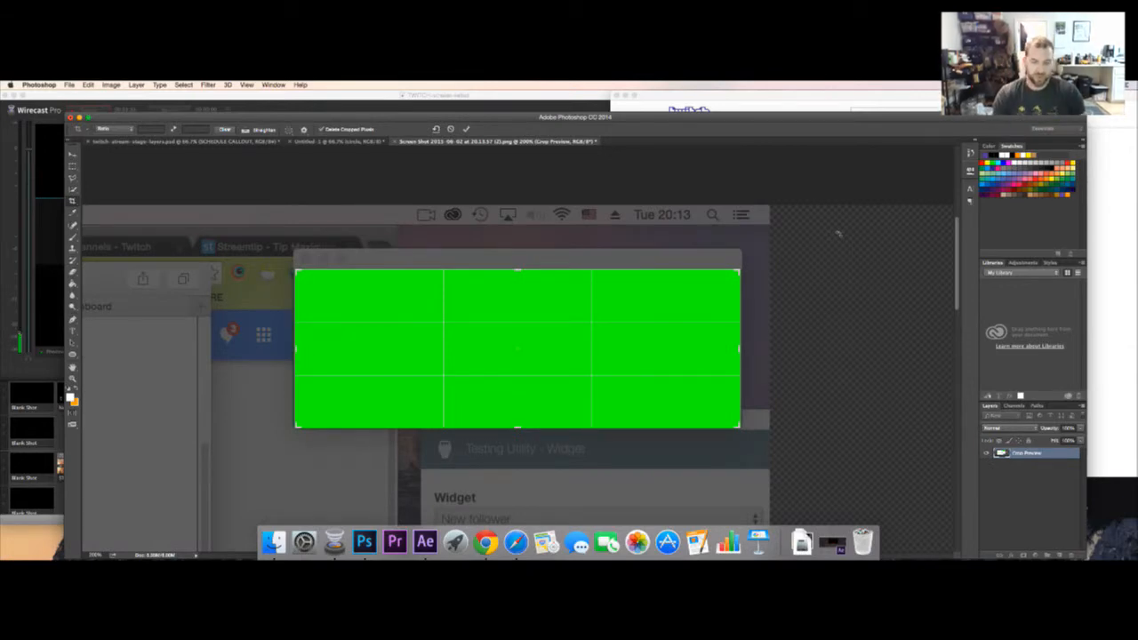
key("Return")
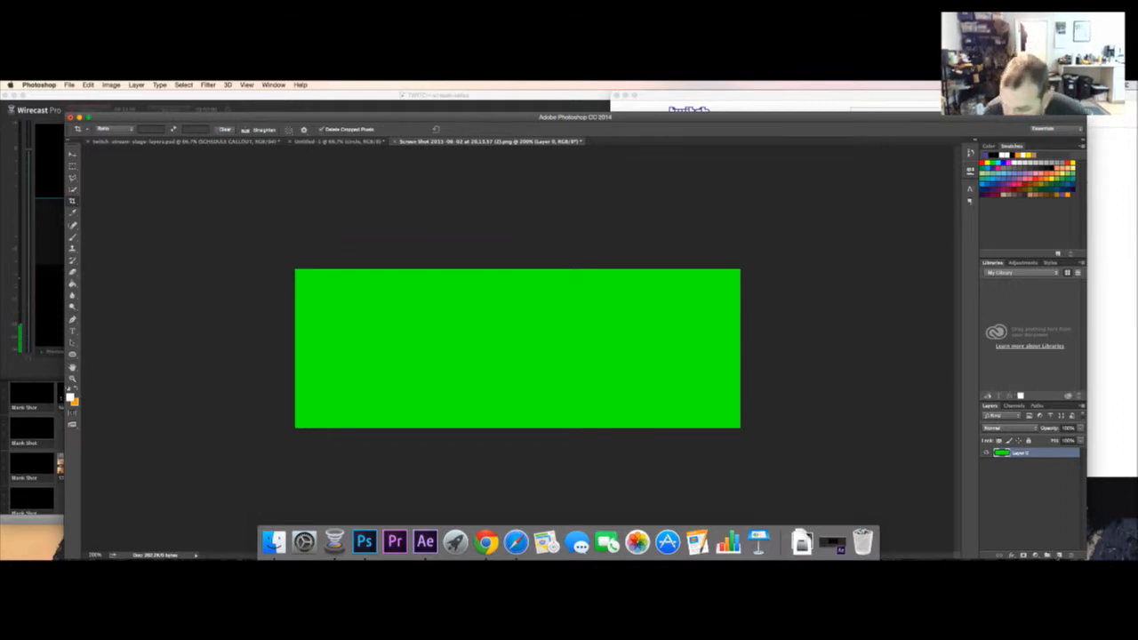
Create a layer group above the green layer and name it BKG
left_click(1048, 555)
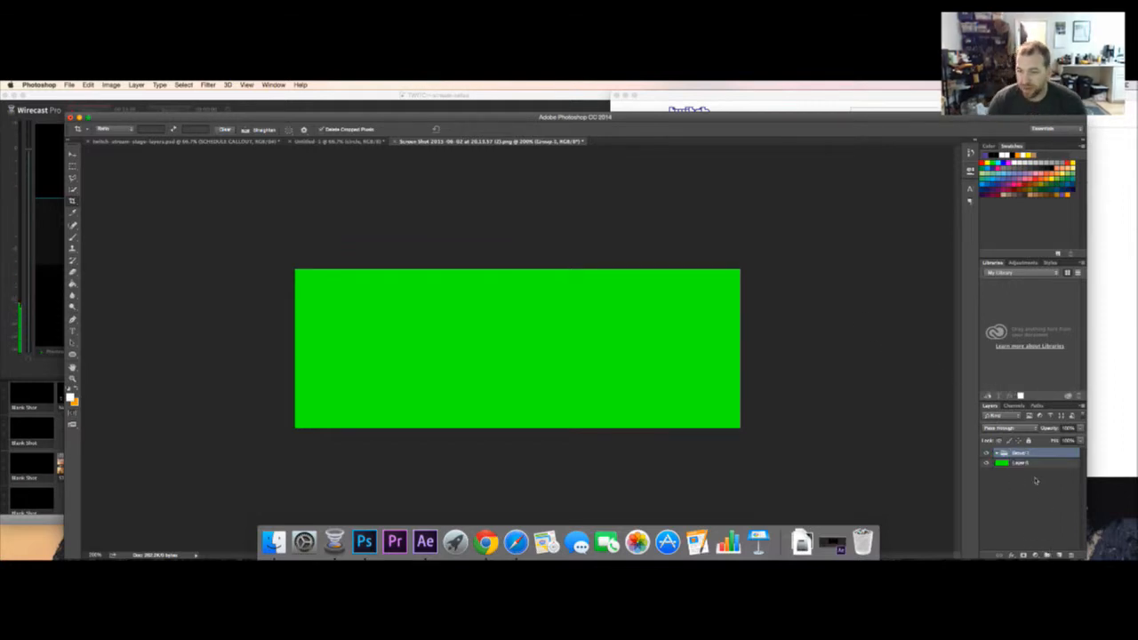
double_click(1019, 454)
type("BKG")
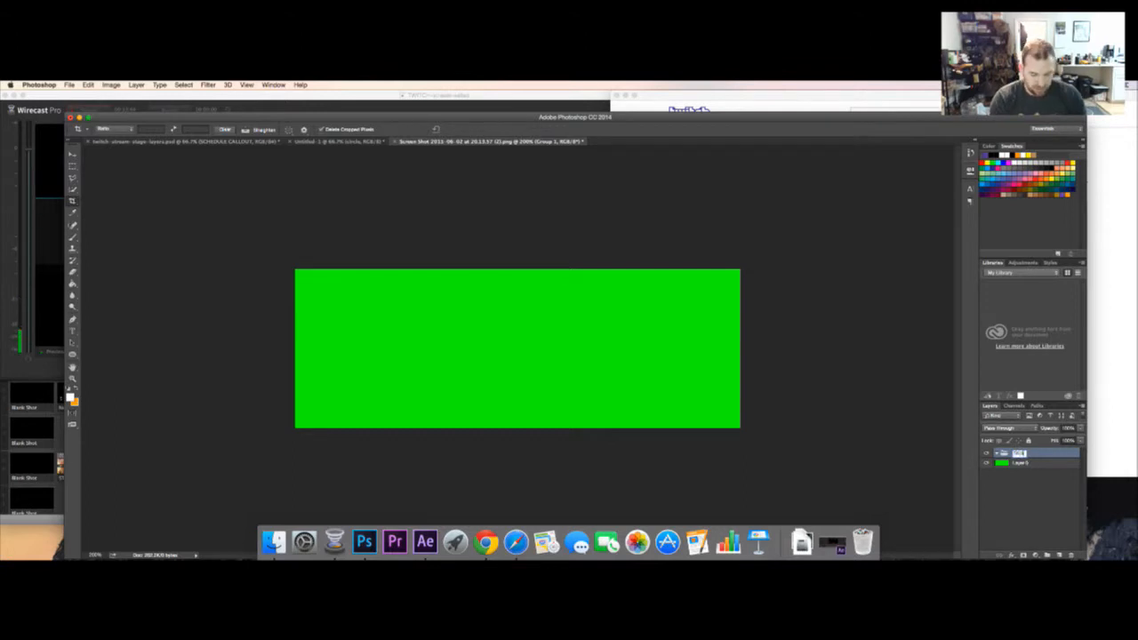
key("Return")
Move the green layer into the BKG group and rename it CHROME #00FF00
left_click_drag(1027, 467, 1028, 454)
double_click(1028, 464)
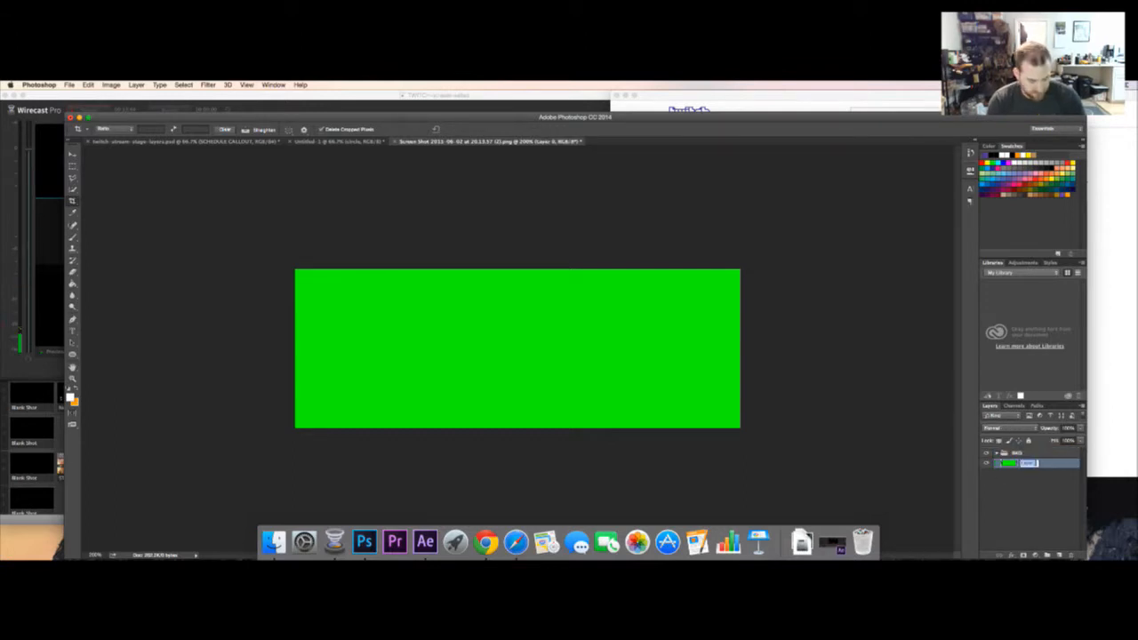
type("CUTOUT S")
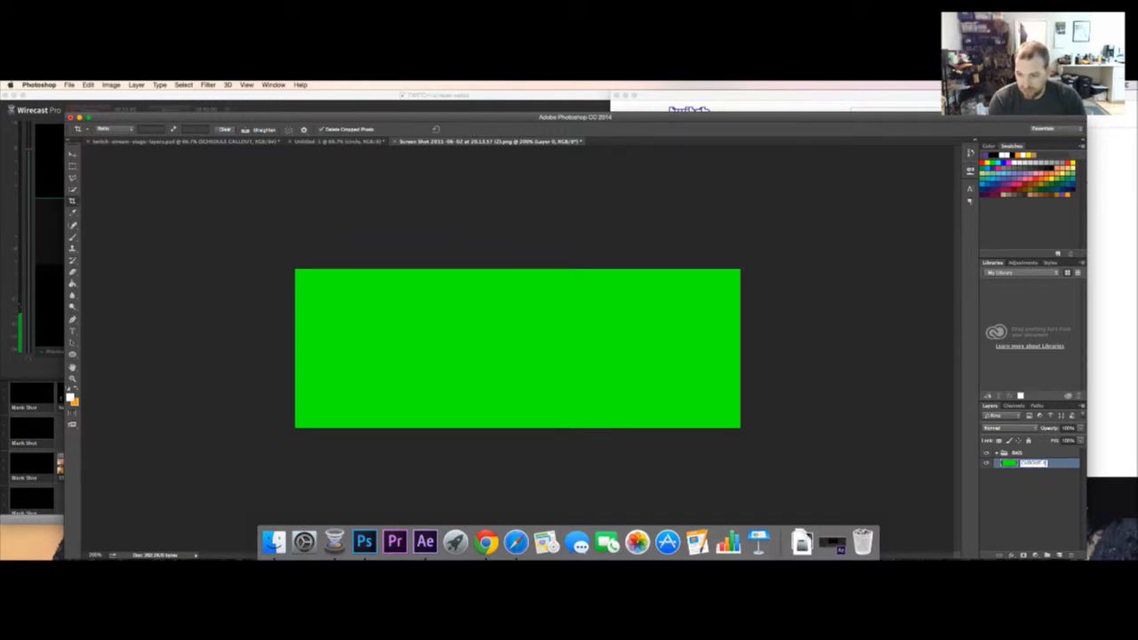
type(" #00FF00")
key("Return")
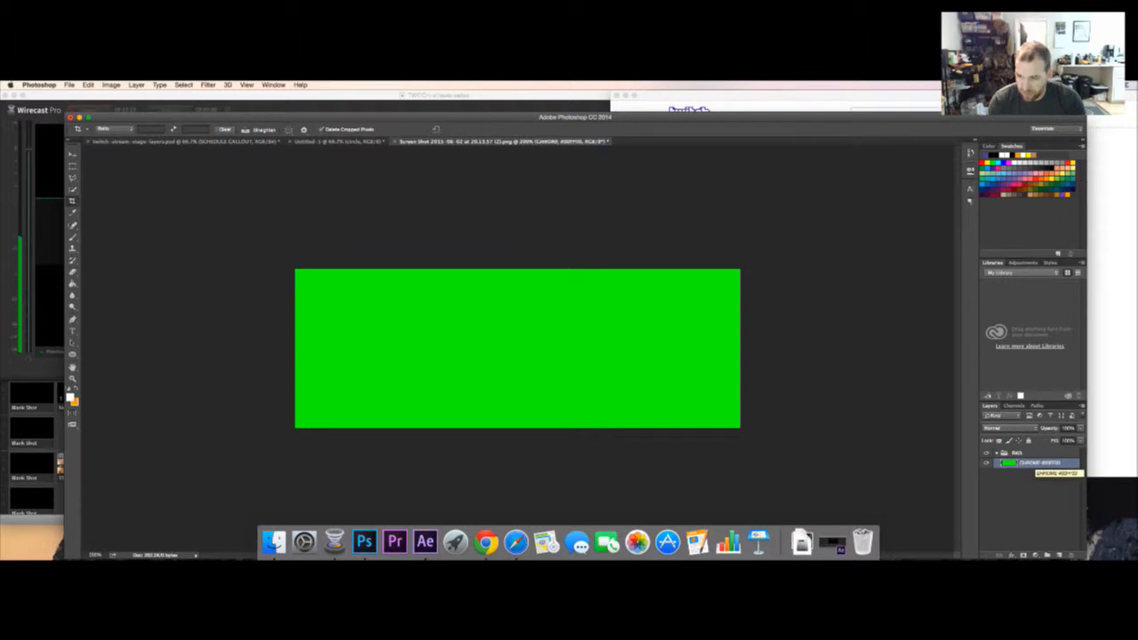
Add a second layer group above BKG and correct the green layer's name to CHROMA #00FF00
left_click(1040, 455)
left_click(1046, 555)
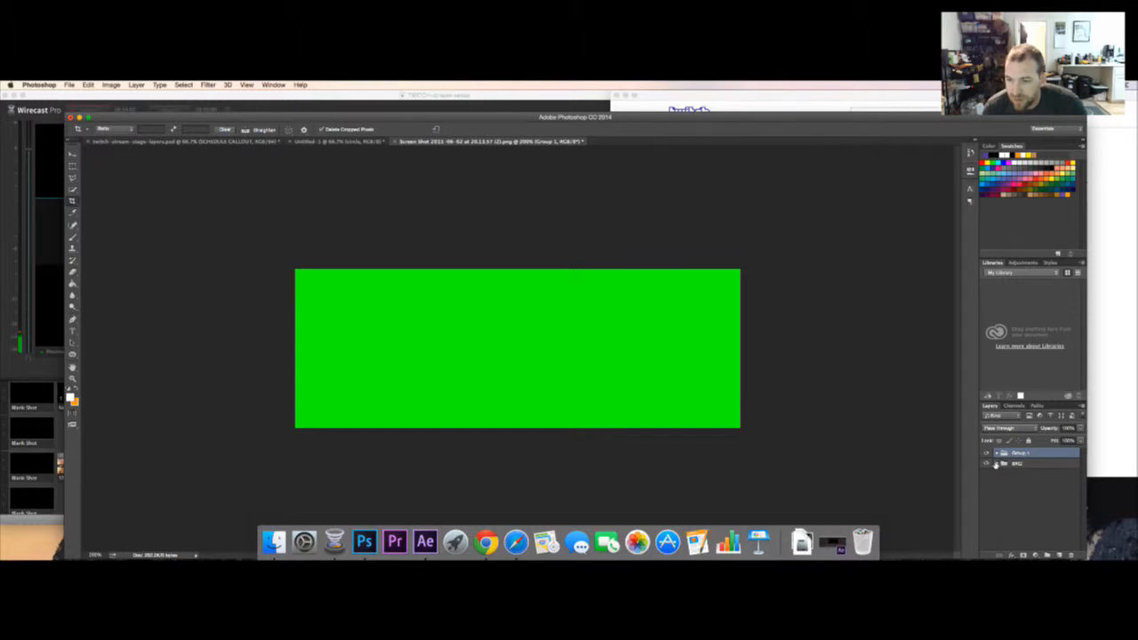
left_click(996, 464)
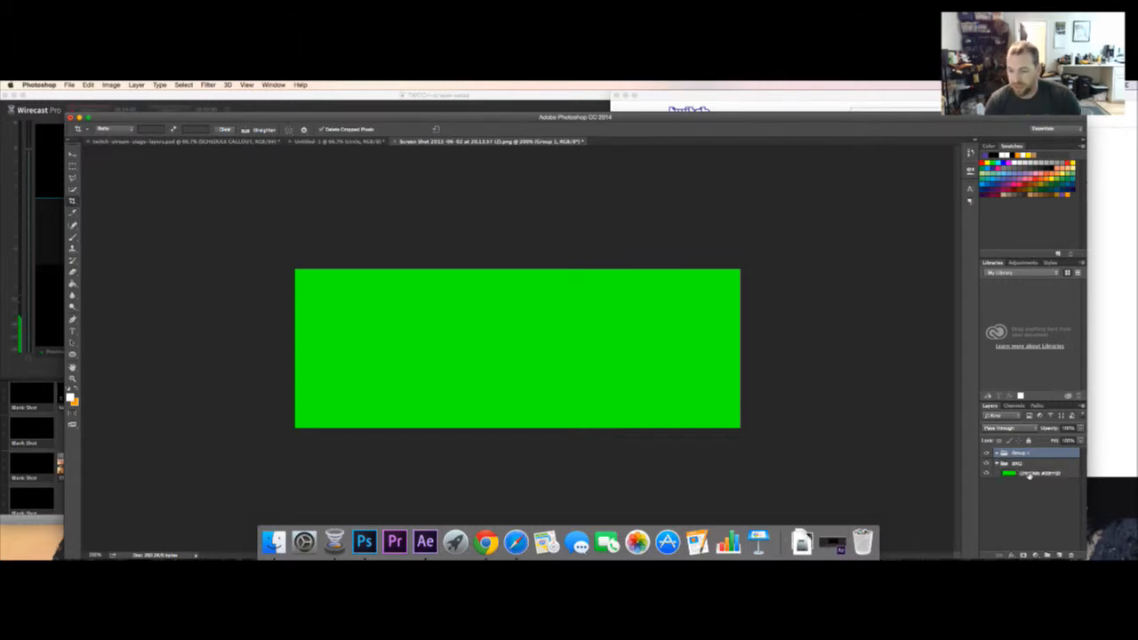
left_click(1029, 474)
double_click(1029, 473)
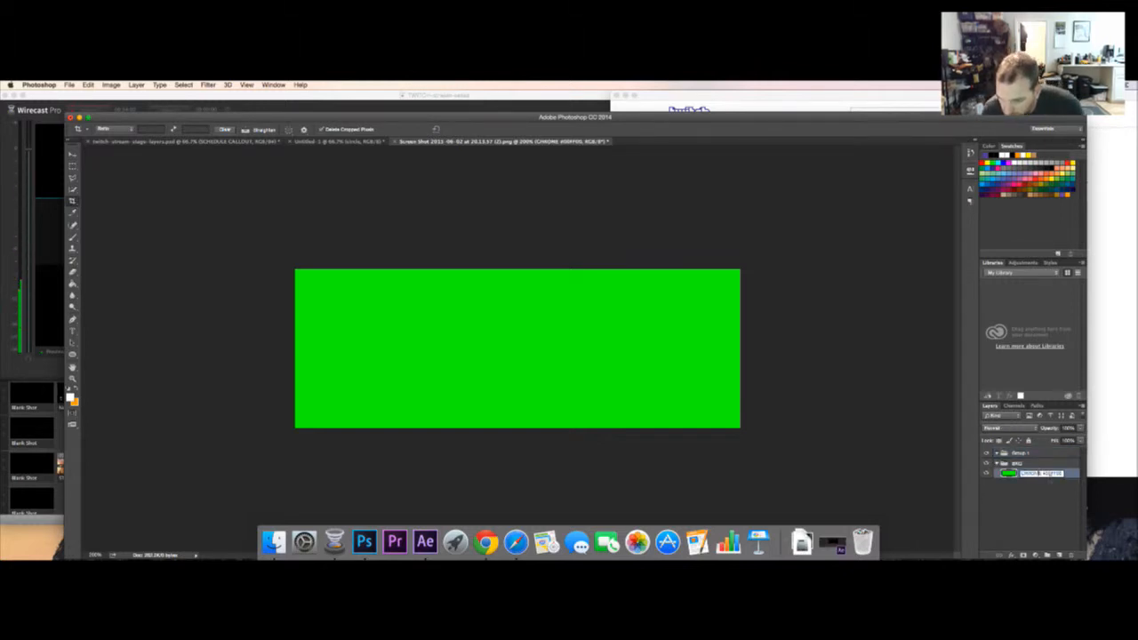
left_click(1042, 474)
key("Return")
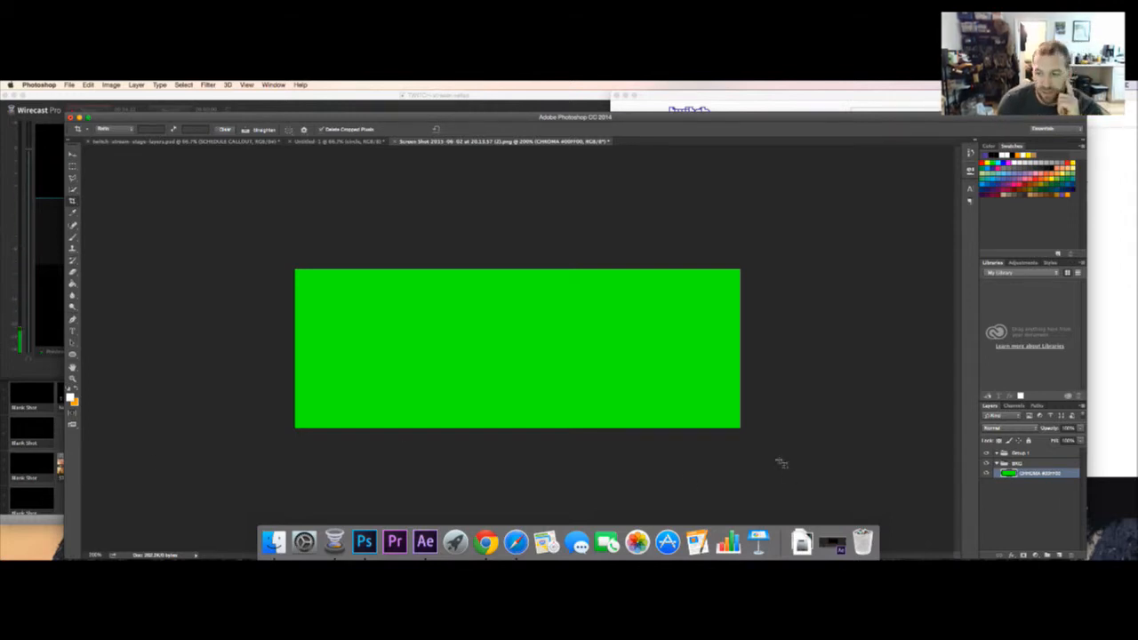
Draw a white rectangle about 440 px wide in the new group, roughly centred over the green background
left_click(1020, 455)
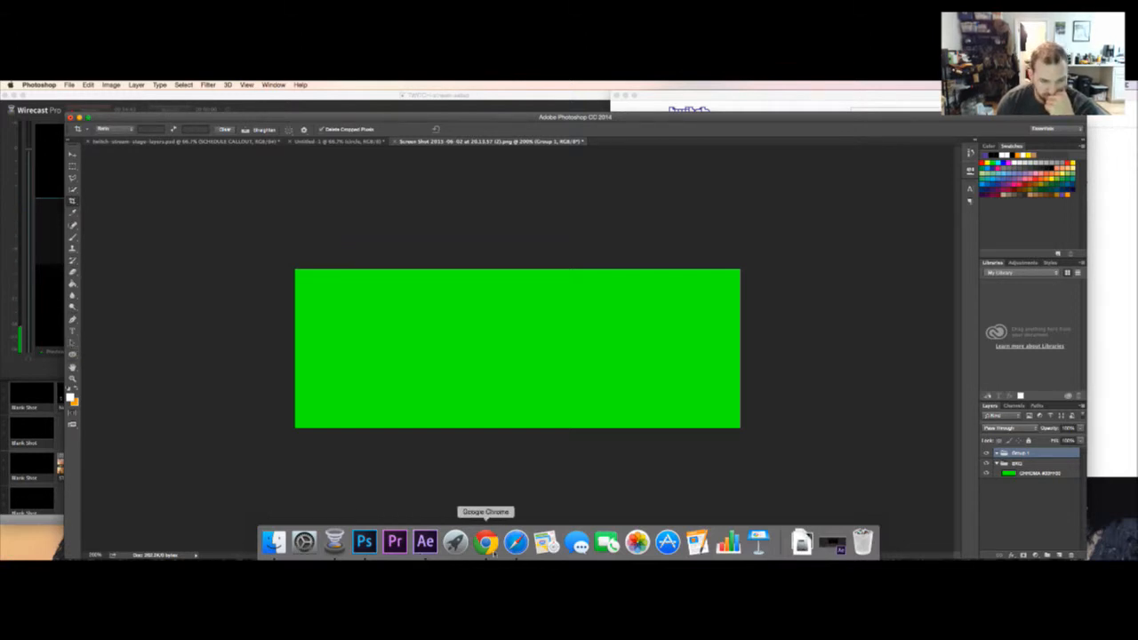
left_click(516, 541)
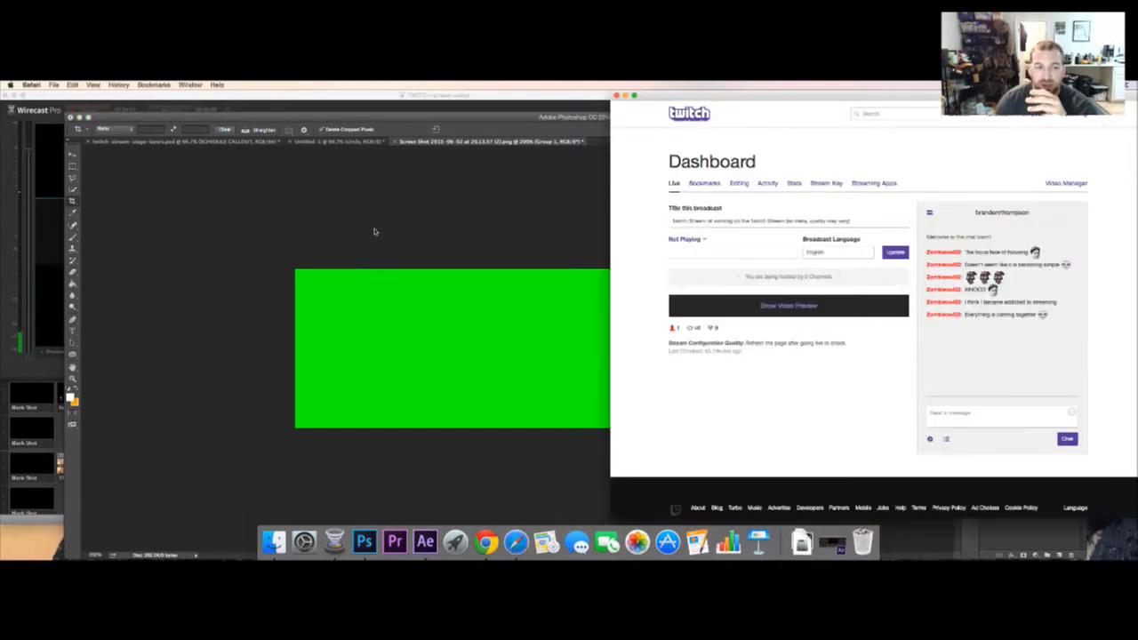
left_click(375, 231)
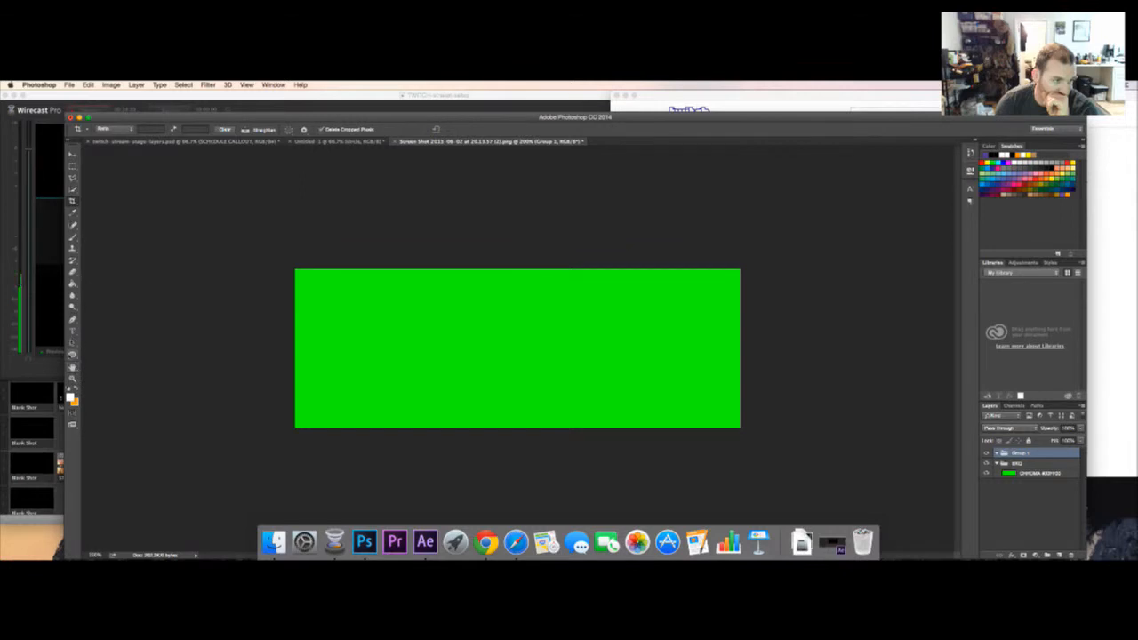
left_click(73, 354)
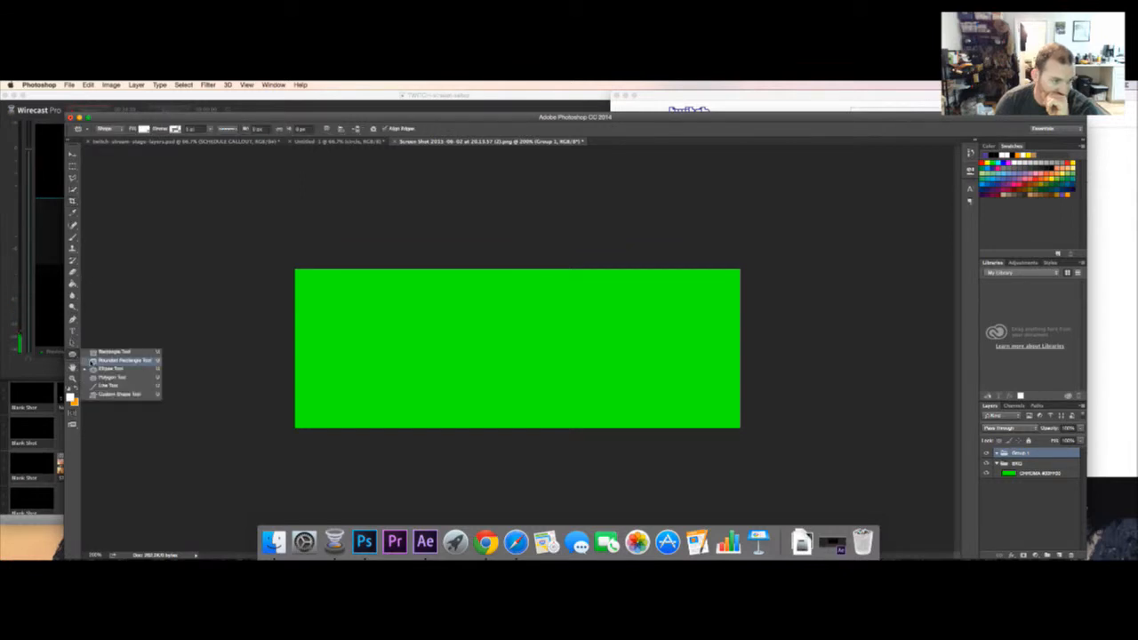
left_click(112, 352)
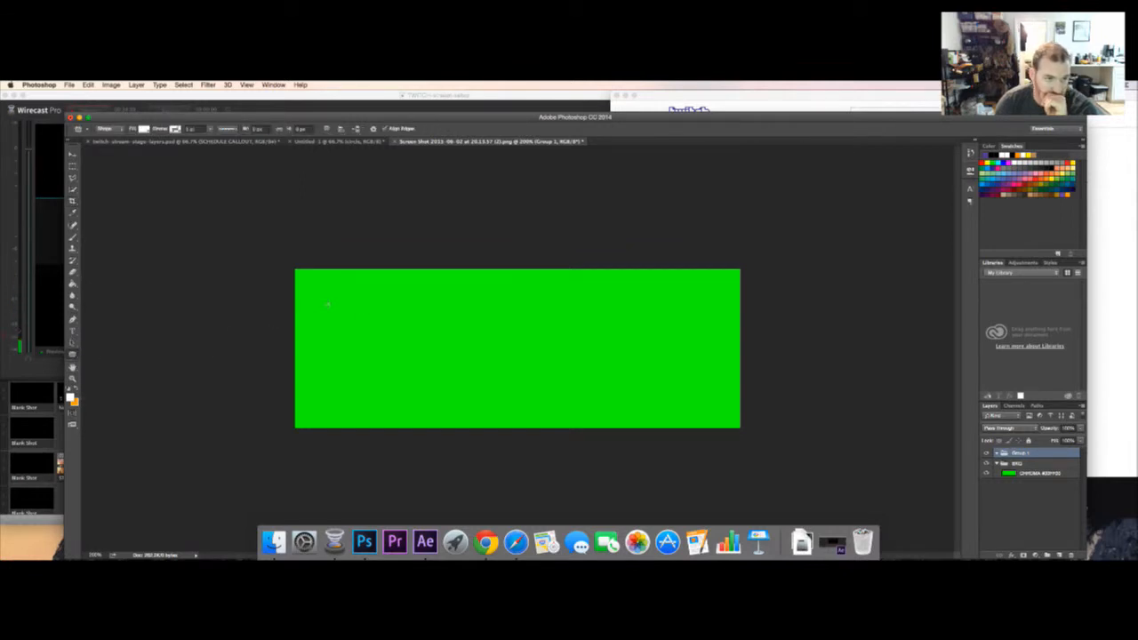
left_click_drag(328, 306, 720, 389)
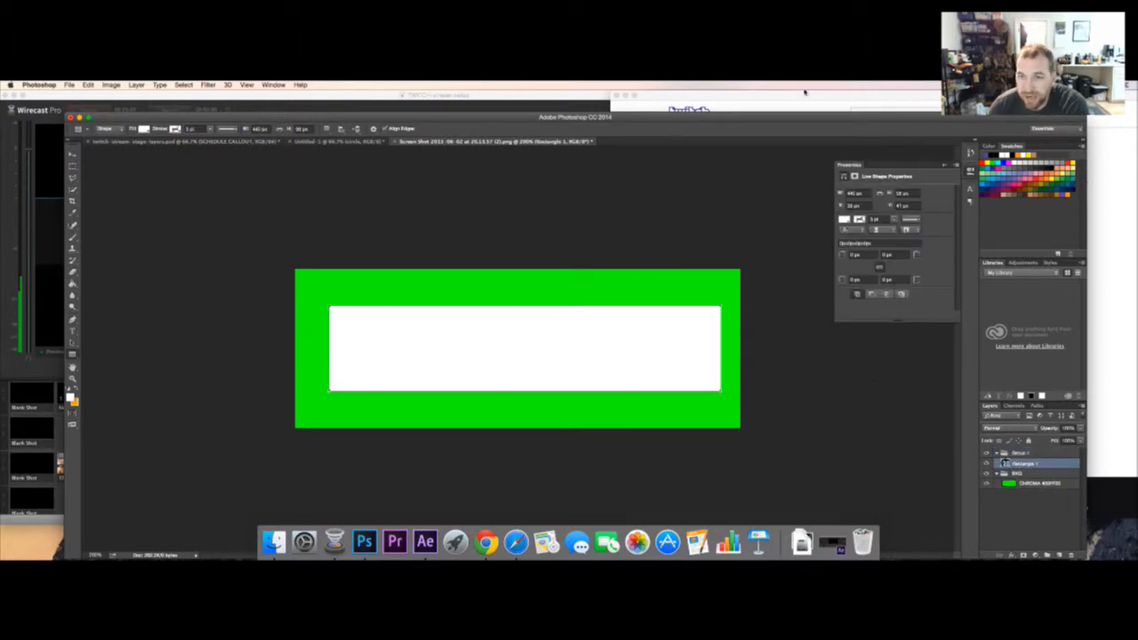
Fill the white rectangle with the recently used purple and shift it slightly right within the green background
left_click(845, 220)
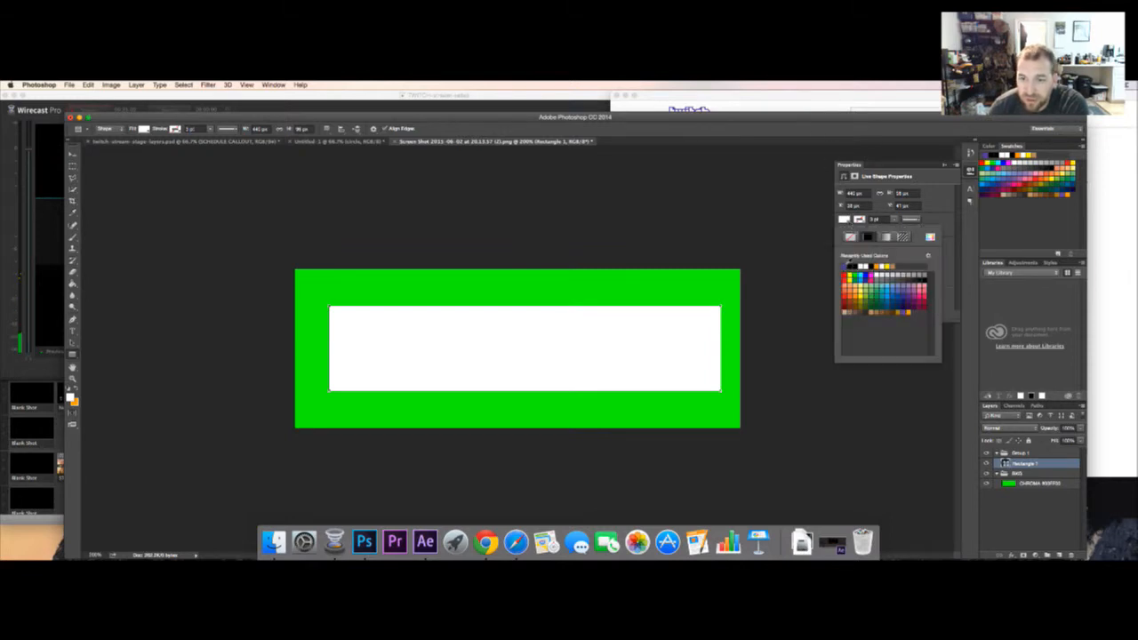
left_click(846, 266)
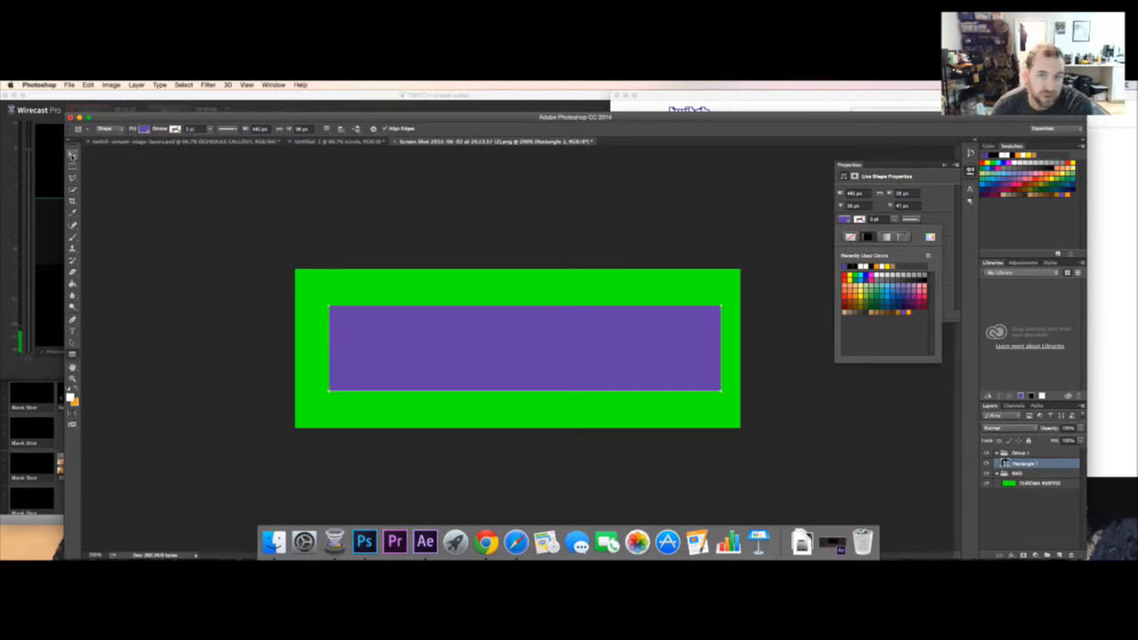
left_click(949, 165)
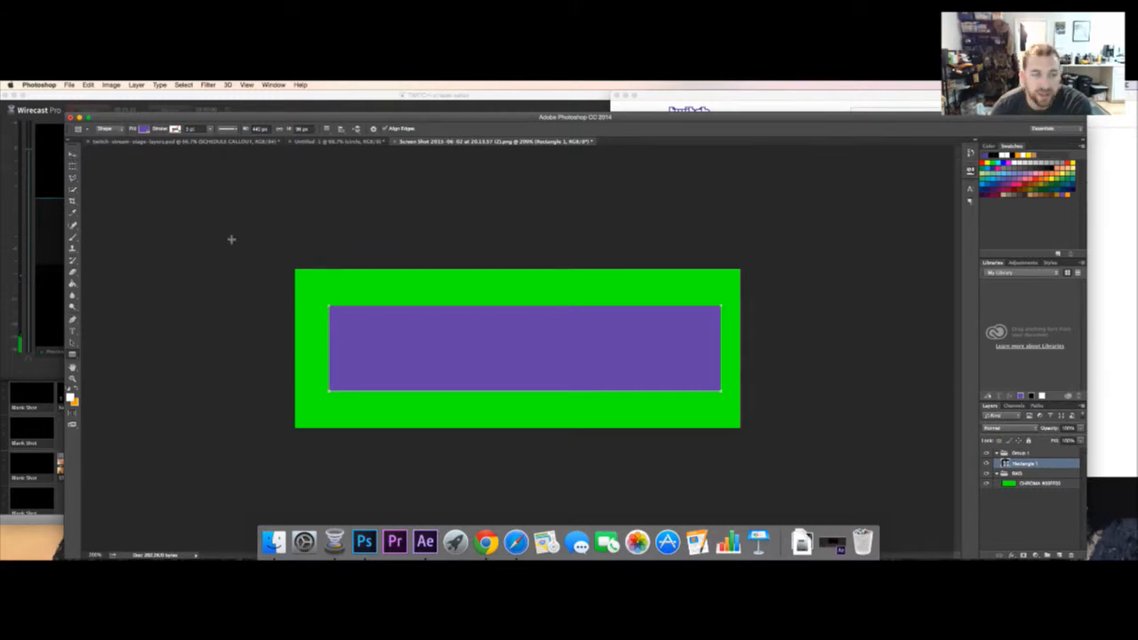
left_click(72, 154)
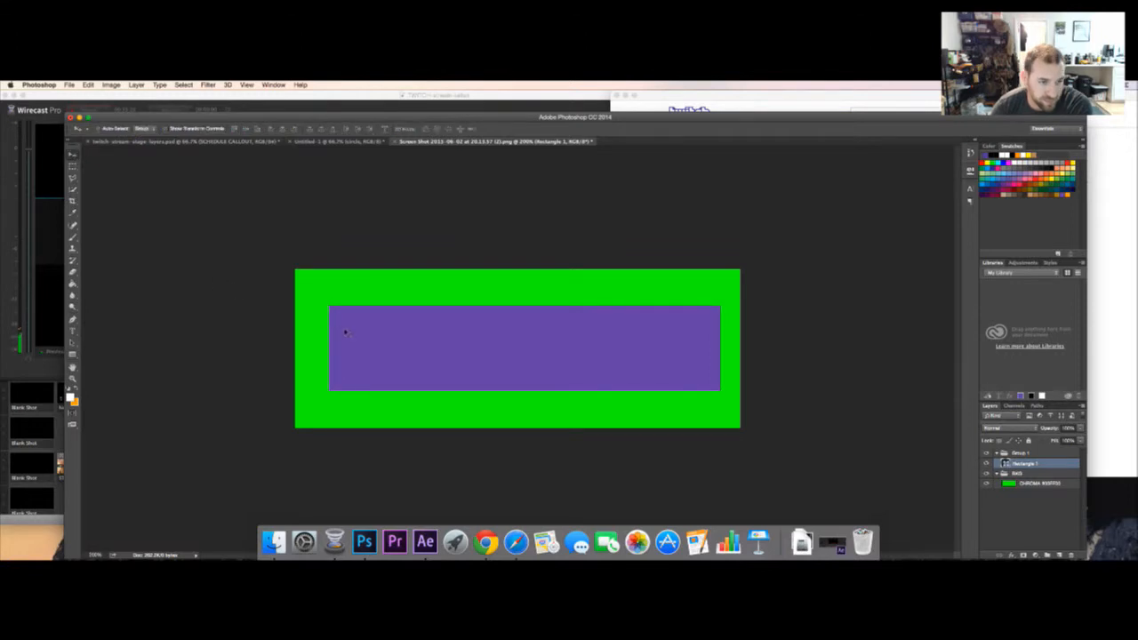
left_click_drag(382, 351, 398, 350)
left_click(73, 355)
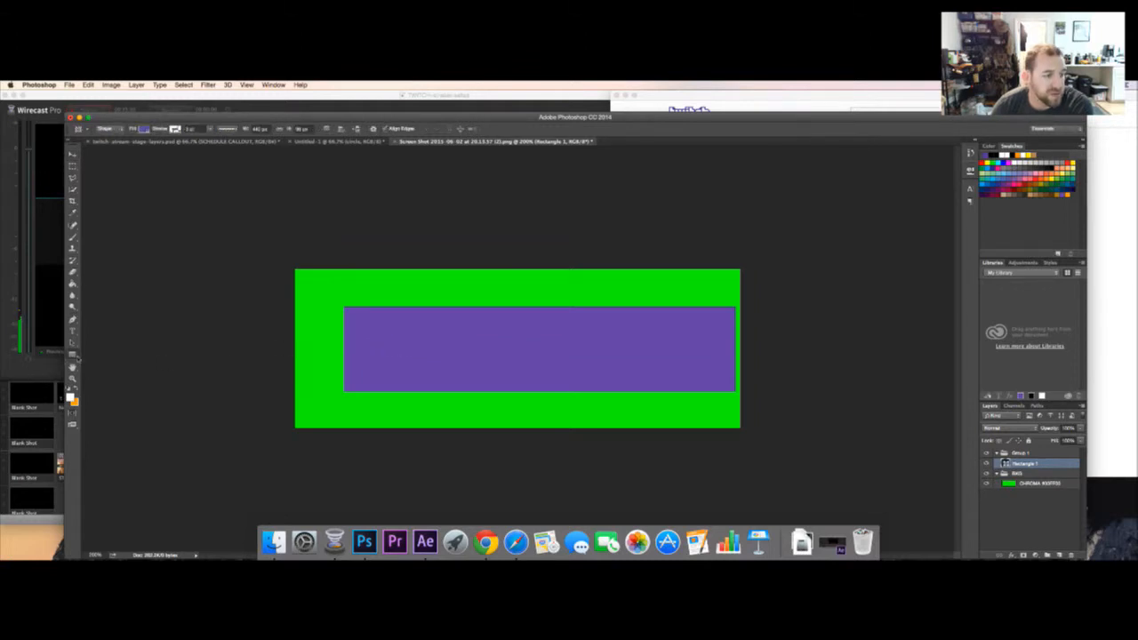
left_click(87, 356)
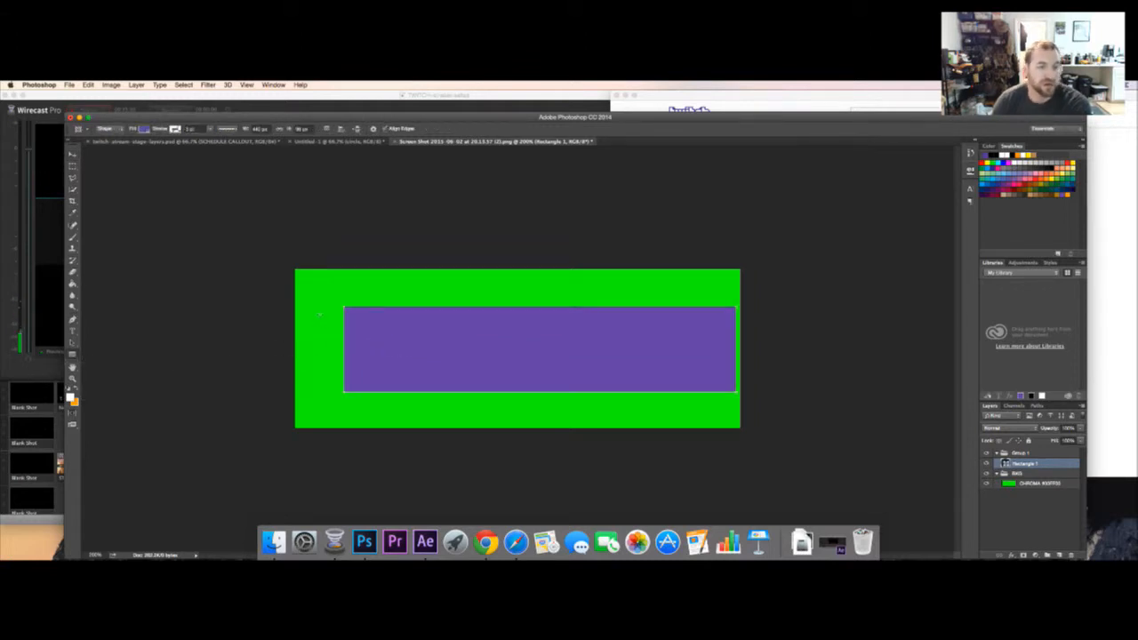
left_click_drag(320, 314, 432, 423)
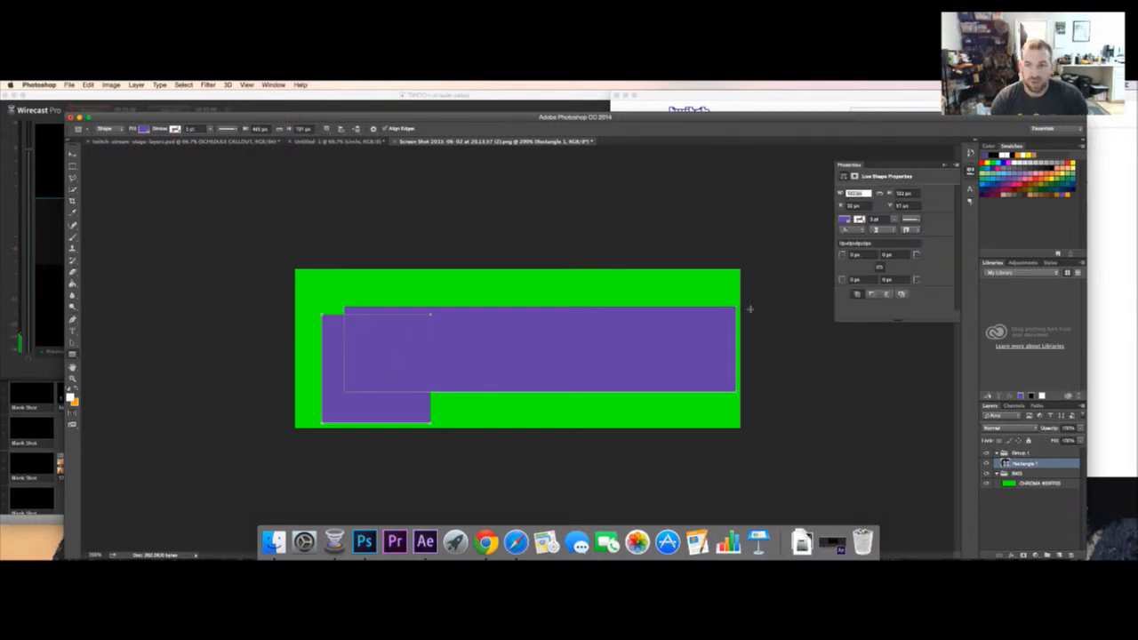
left_click(844, 220)
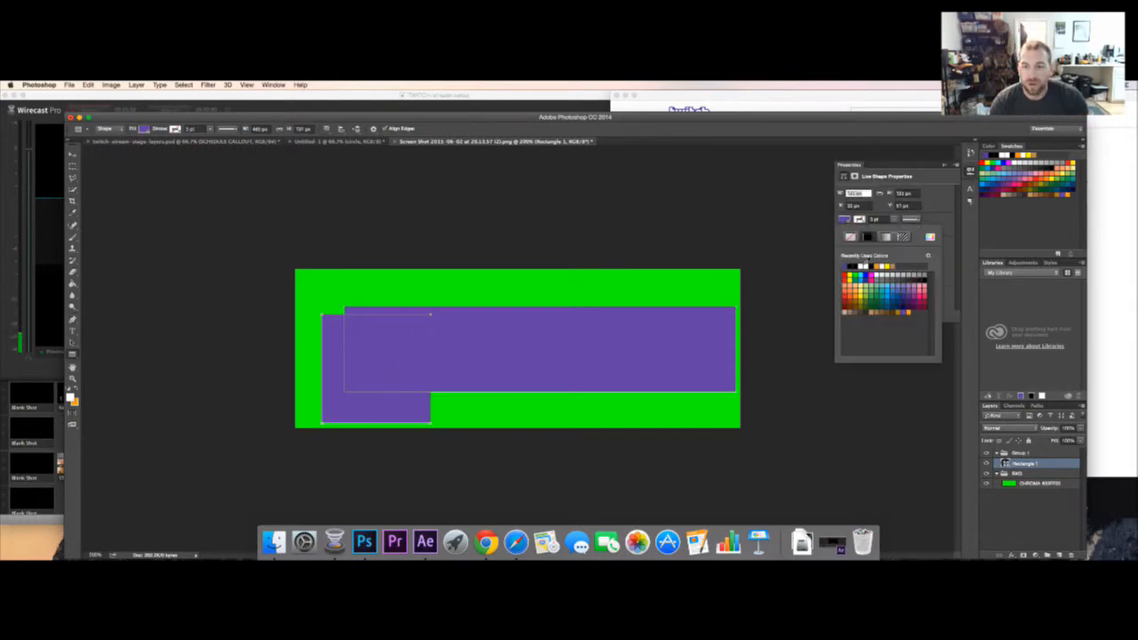
left_click(864, 266)
key("Return")
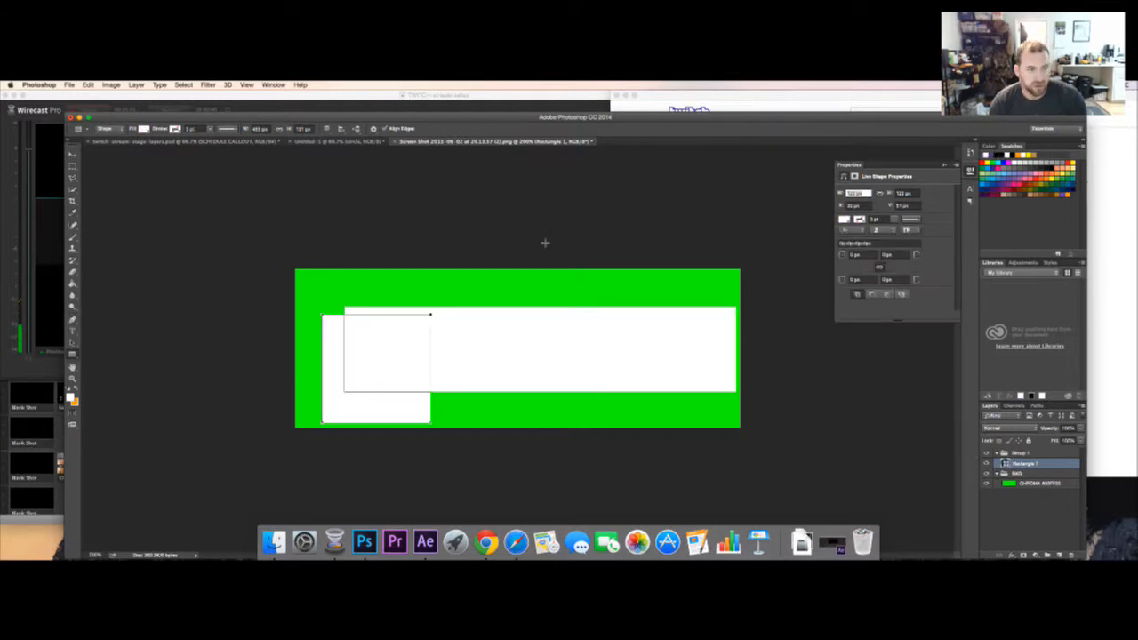
key("super+z")
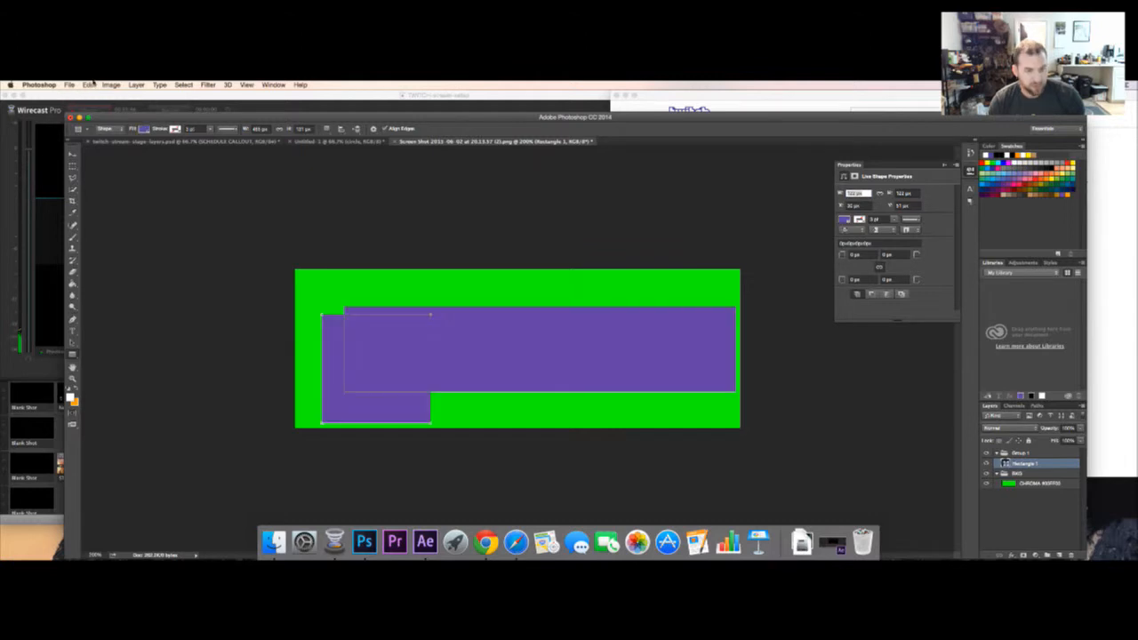
key("super+z")
key("super+z")
key("super+z")
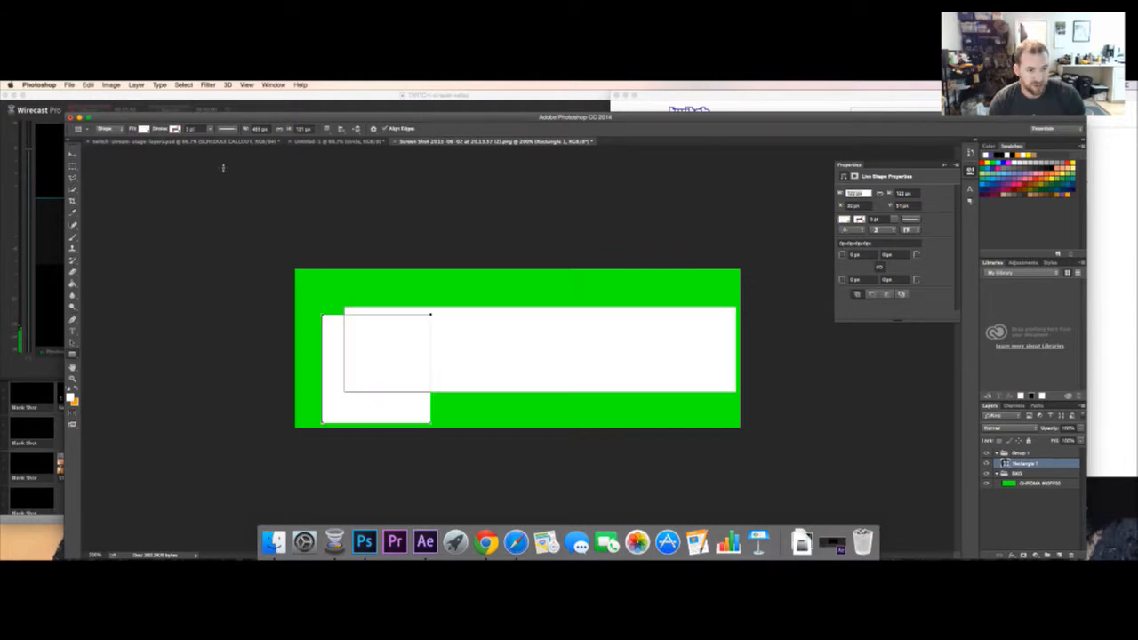
key("super+z")
left_click(90, 85)
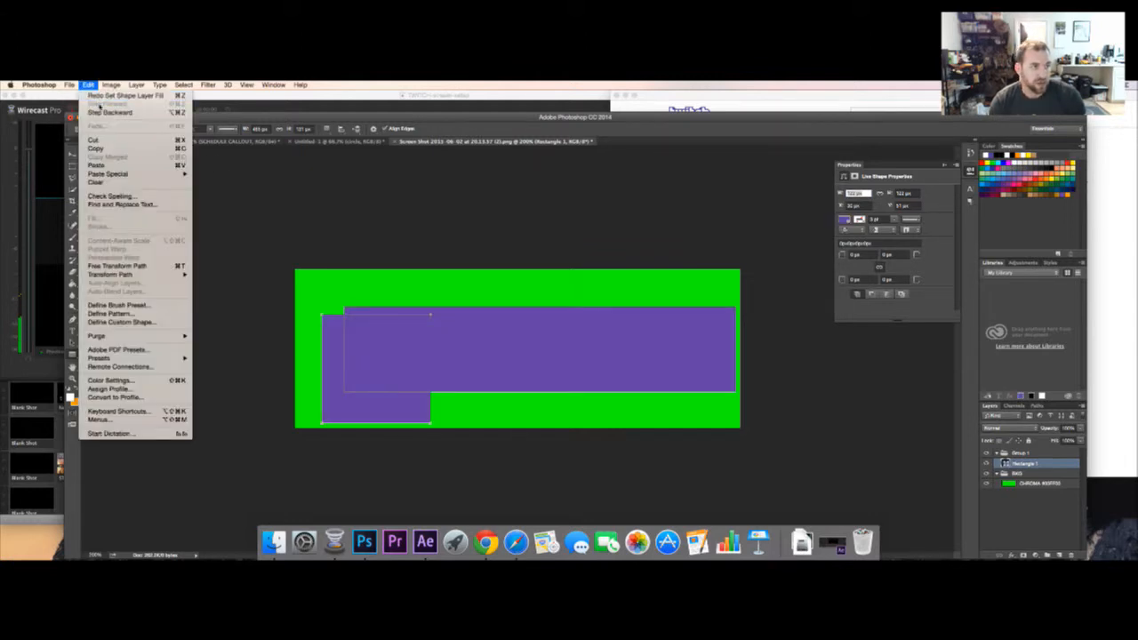
left_click(110, 112)
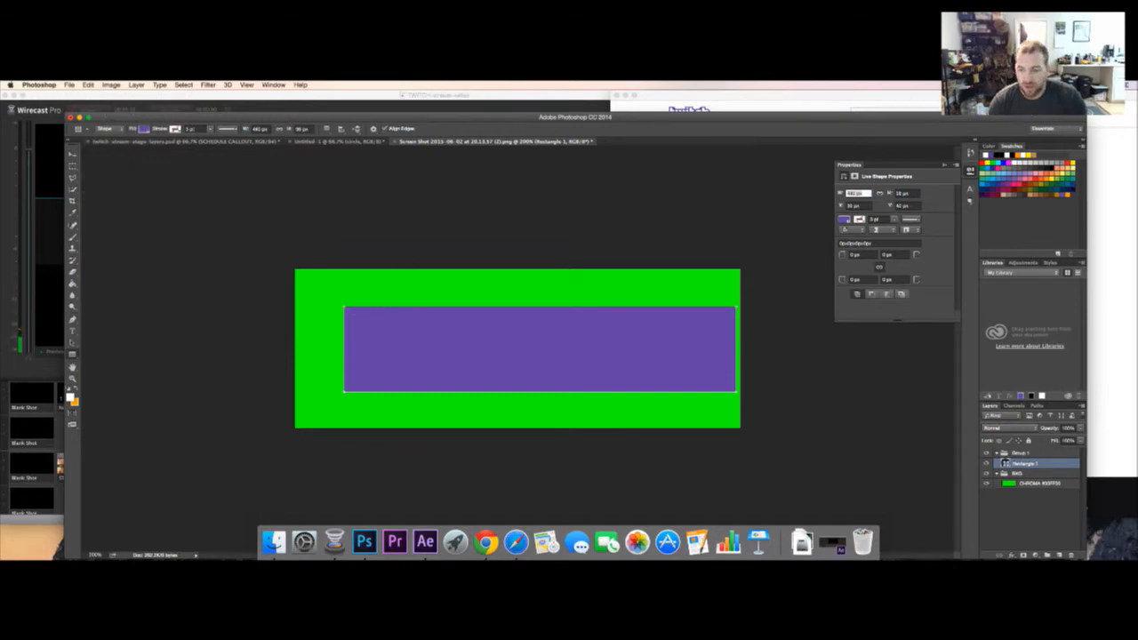
Draw a white square about 98 px wide on a new layer, overlapping the purple bar's left end, and round all its corners to 10 px
left_click(1059, 555)
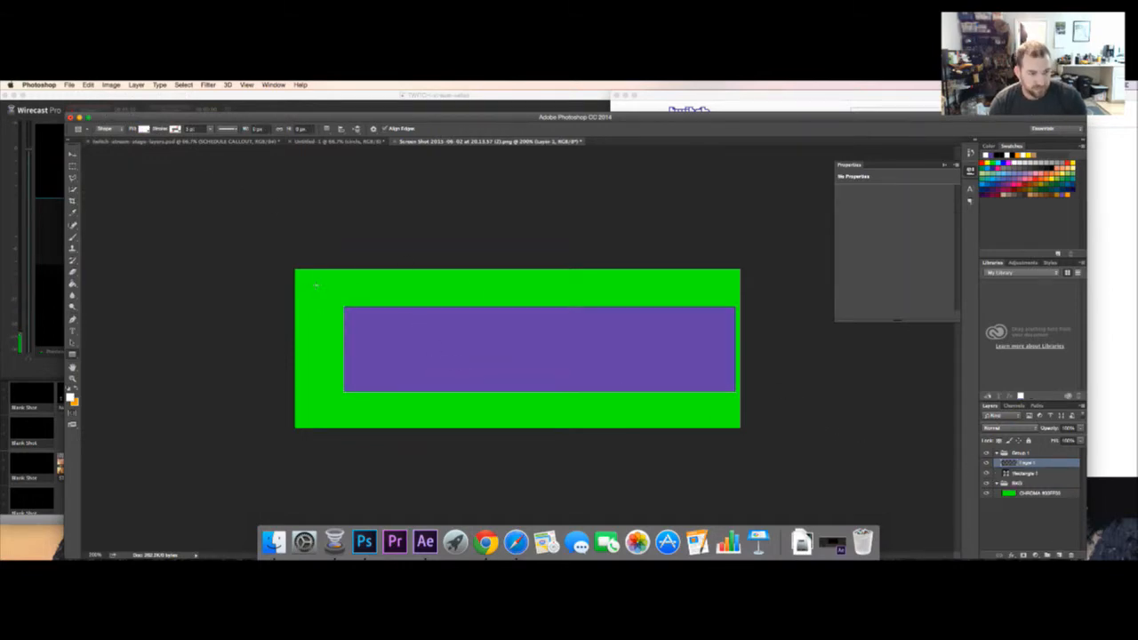
left_click_drag(316, 286, 445, 372)
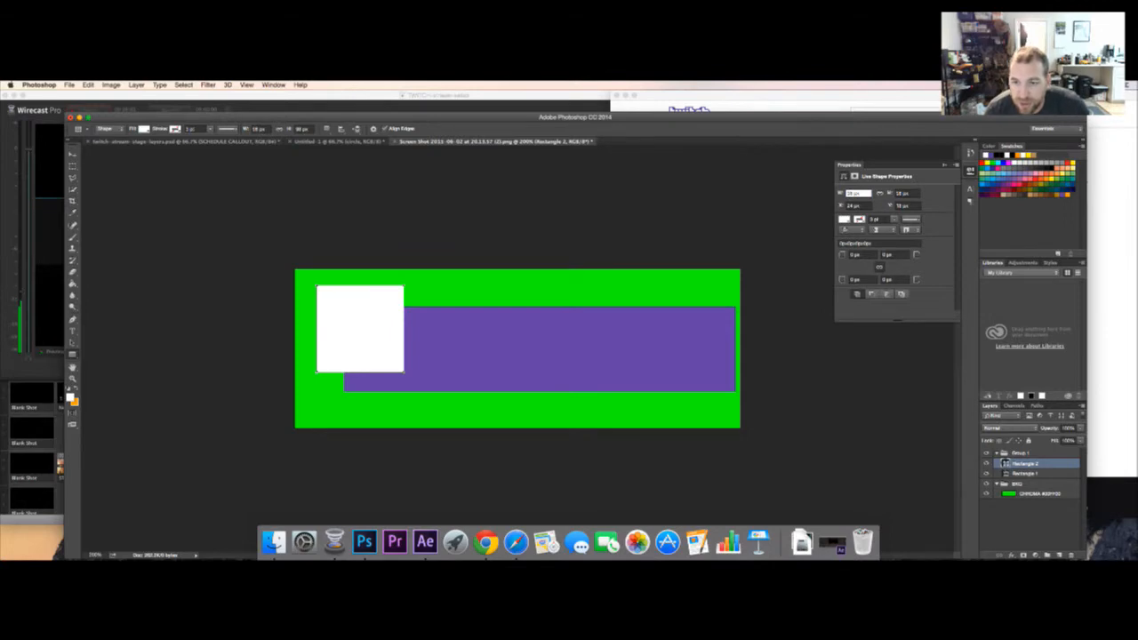
double_click(856, 255)
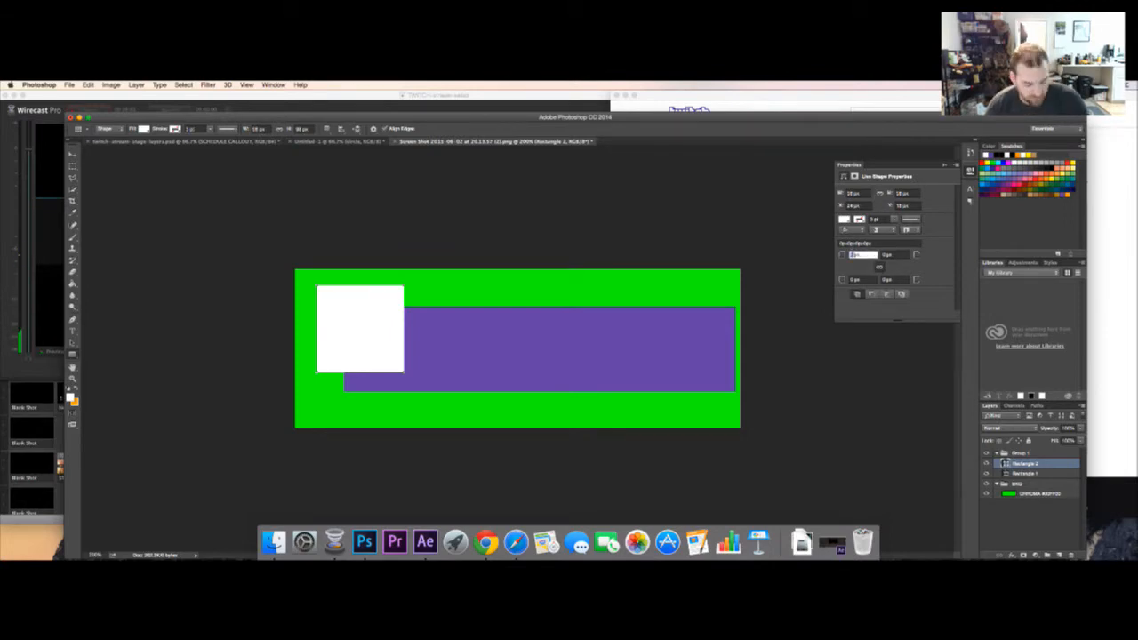
type("5")
key("Return")
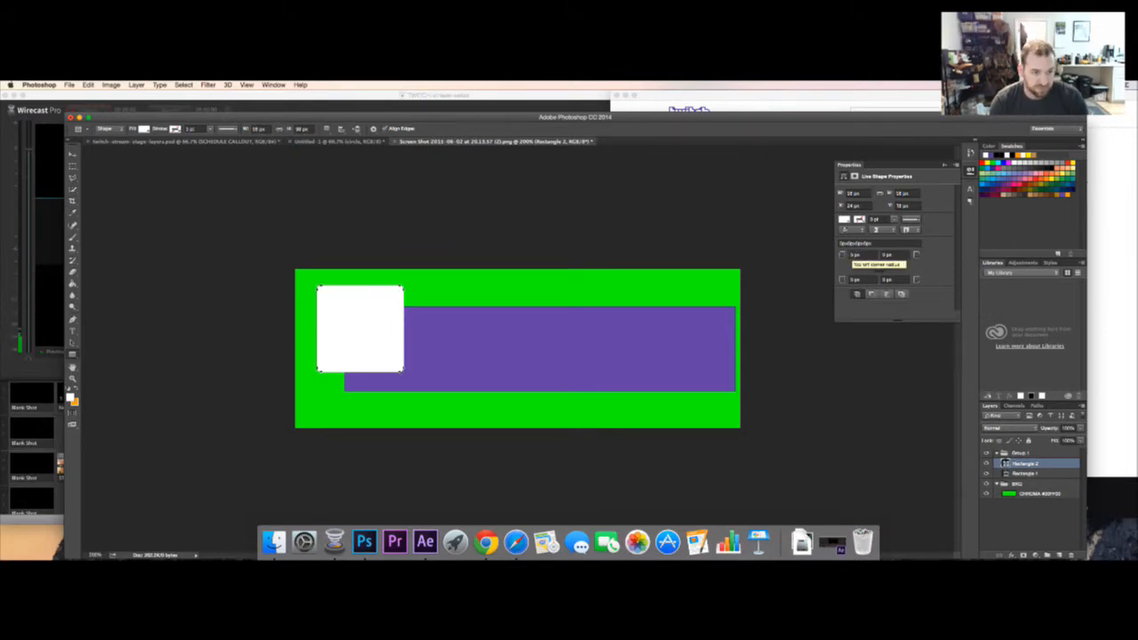
double_click(857, 255)
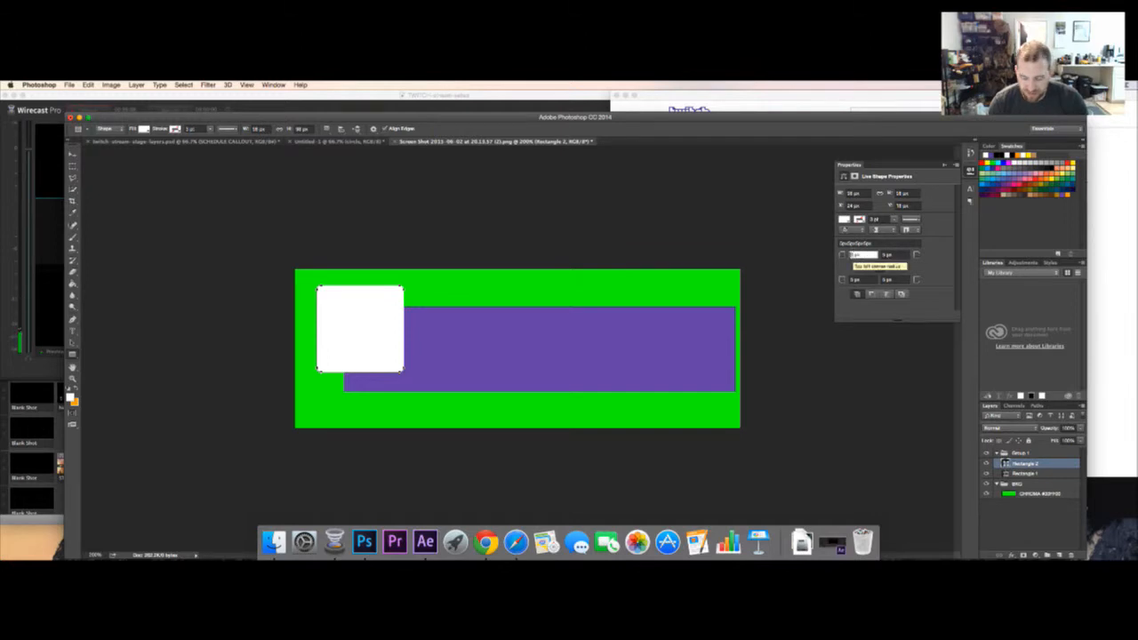
key("Return")
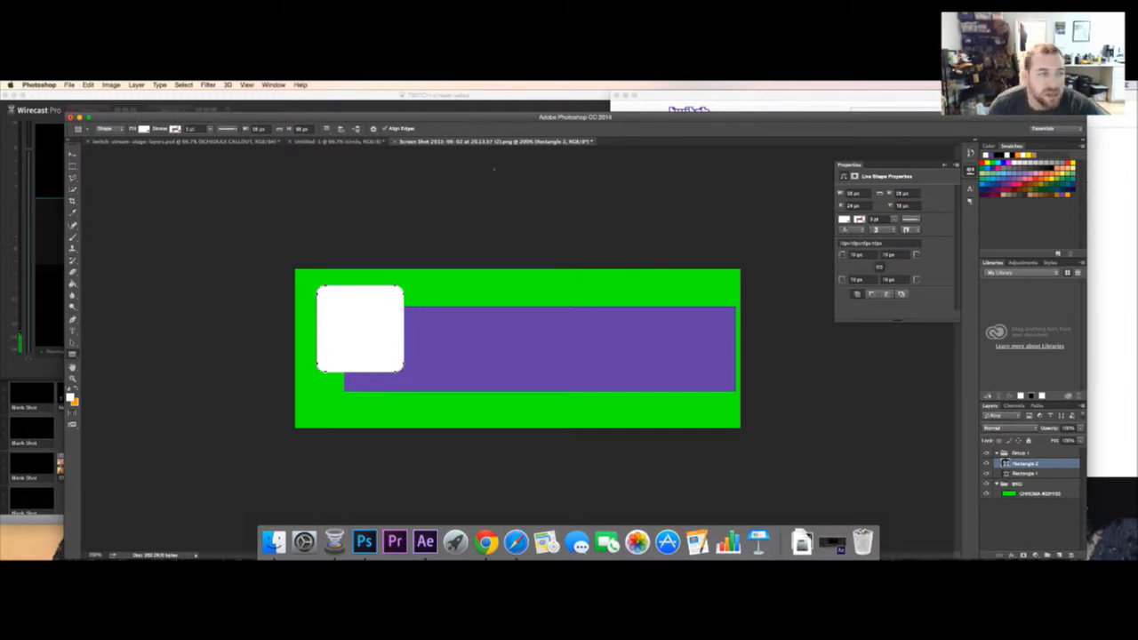
Rotate the white rounded square 45 degrees so it stands as a diamond
left_click(72, 153)
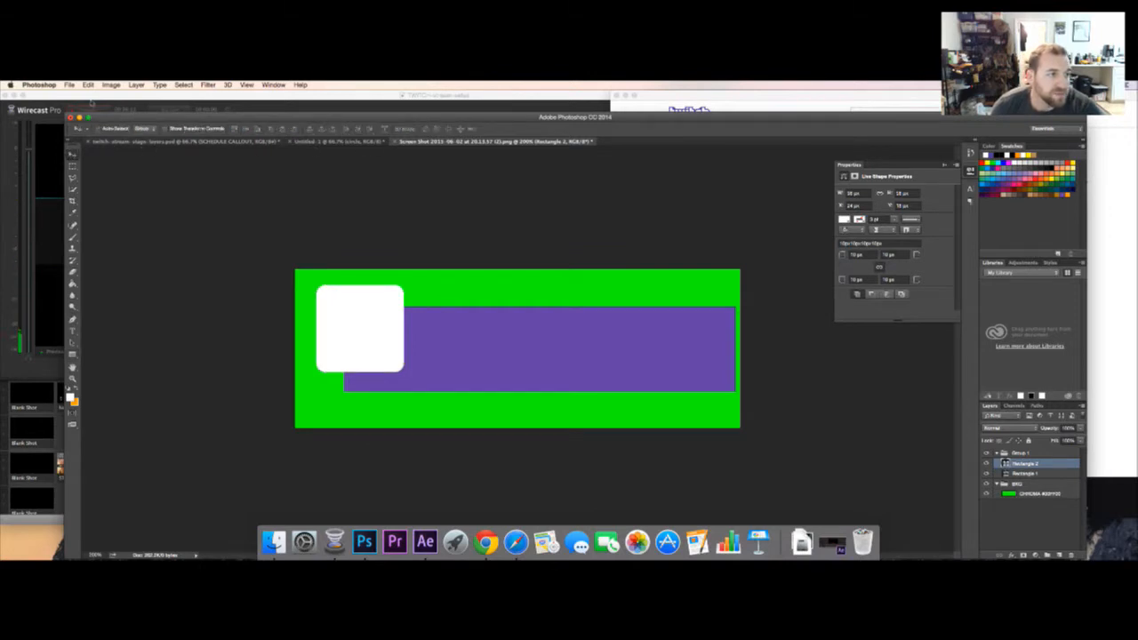
left_click(109, 85)
mouse_move(133, 170)
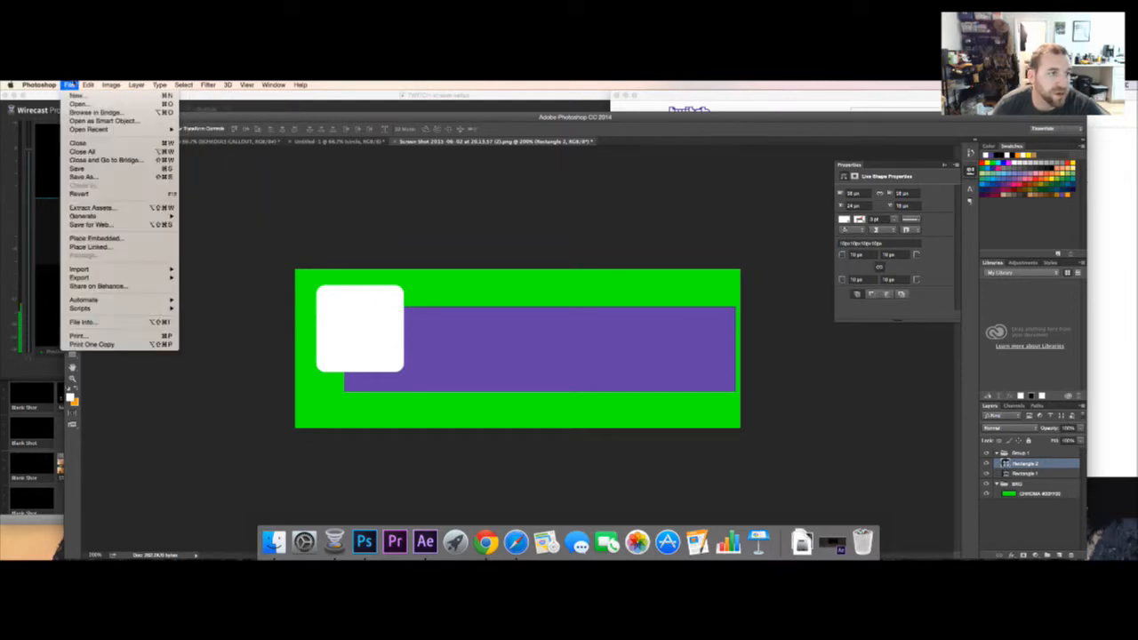
mouse_move(88, 85)
mouse_move(104, 274)
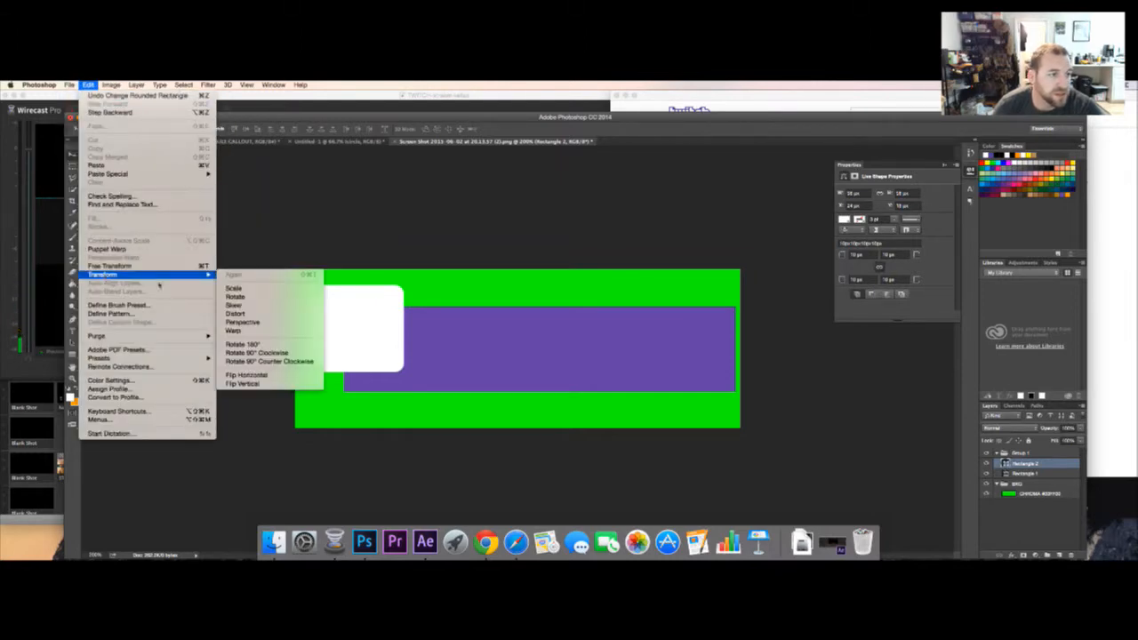
left_click(240, 297)
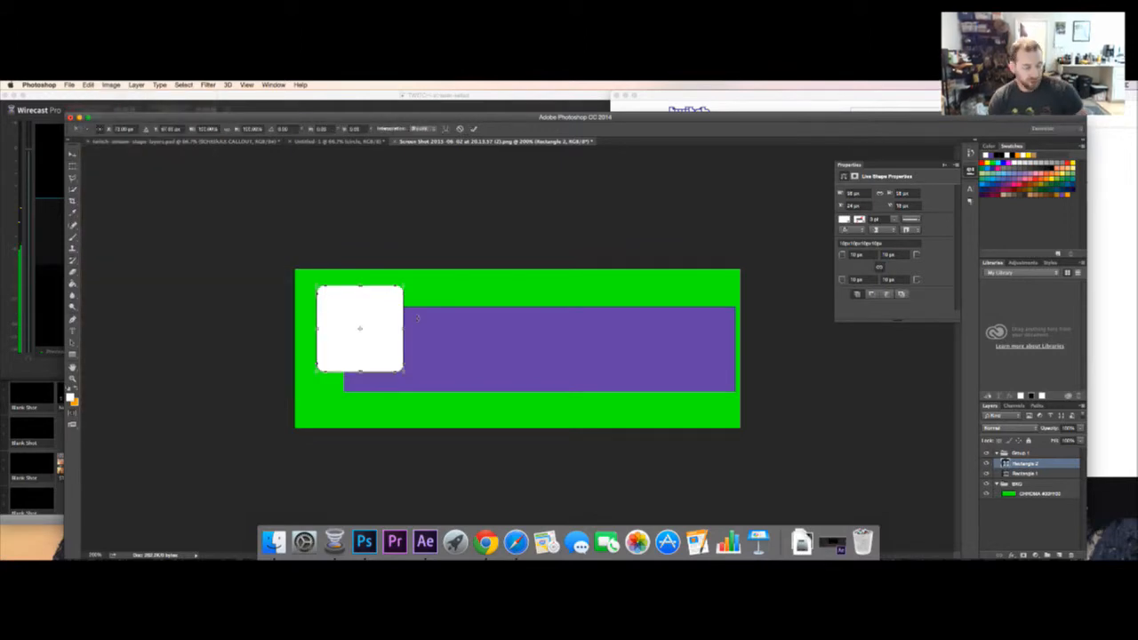
left_click_drag(421, 298, 487, 359)
key("Return")
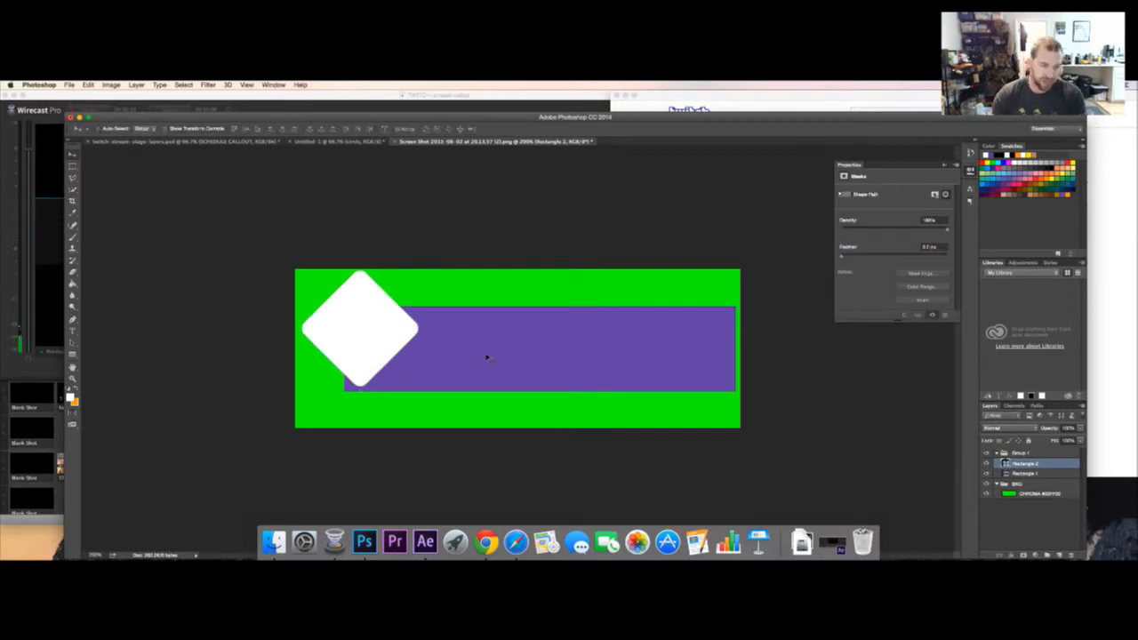
Move the white diamond down to the purple bar's vertical centre and nudge it close to the green background's left edge
left_click_drag(348, 329, 341, 347)
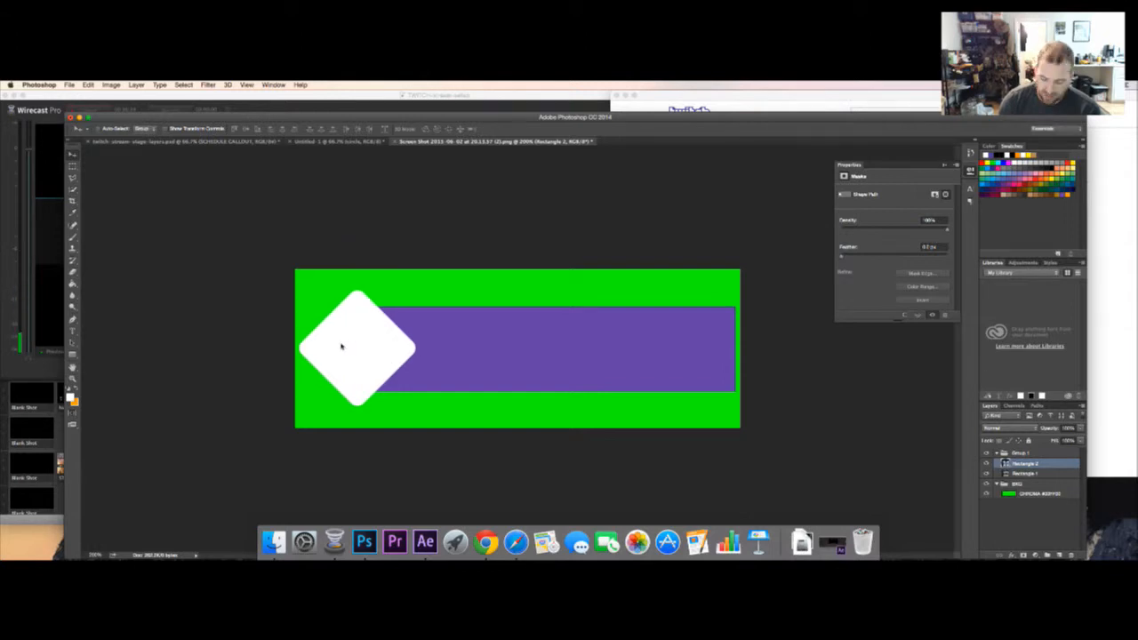
key("Left")
key("Left")
key("Left")
key("Left")
key("Right")
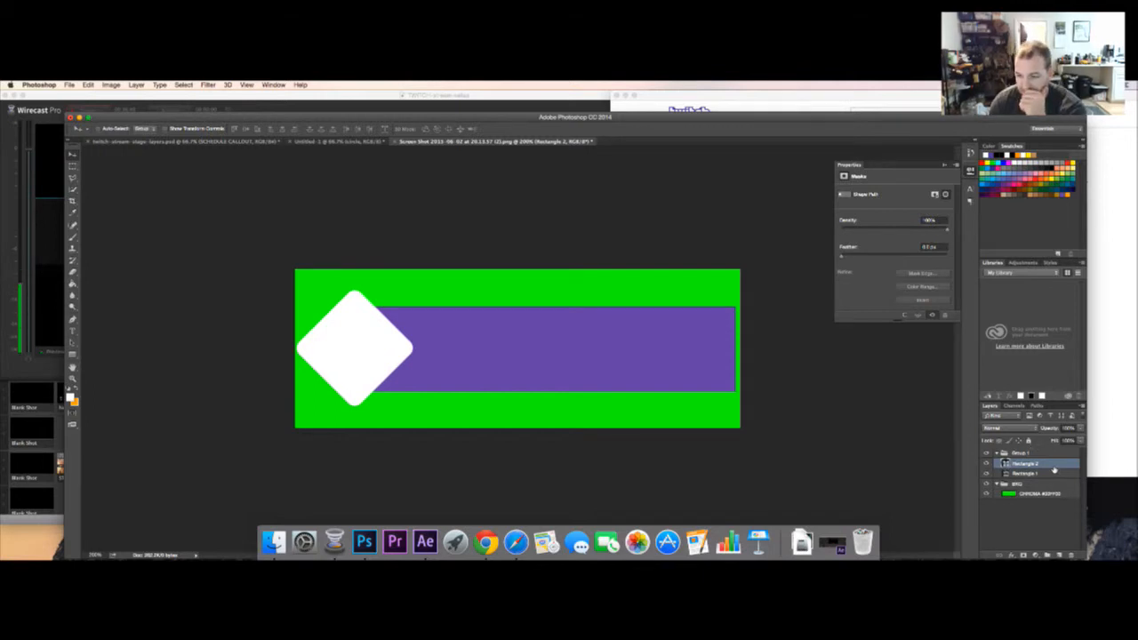
Add a 6 px black outside stroke to the white diamond's layer
double_click(1056, 471)
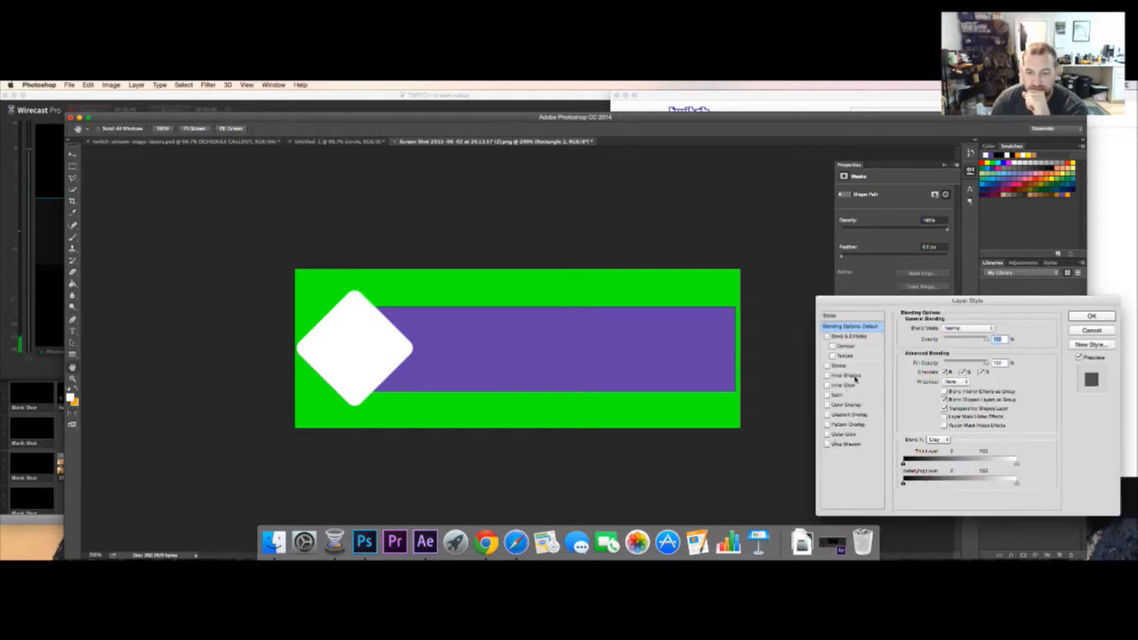
left_click(841, 366)
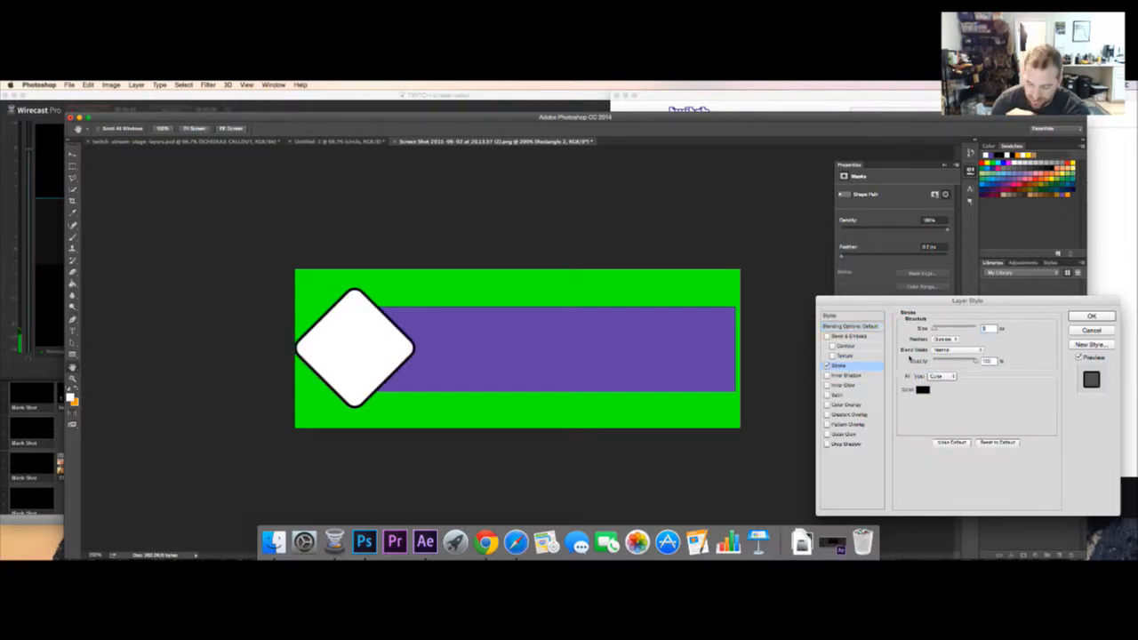
type("6")
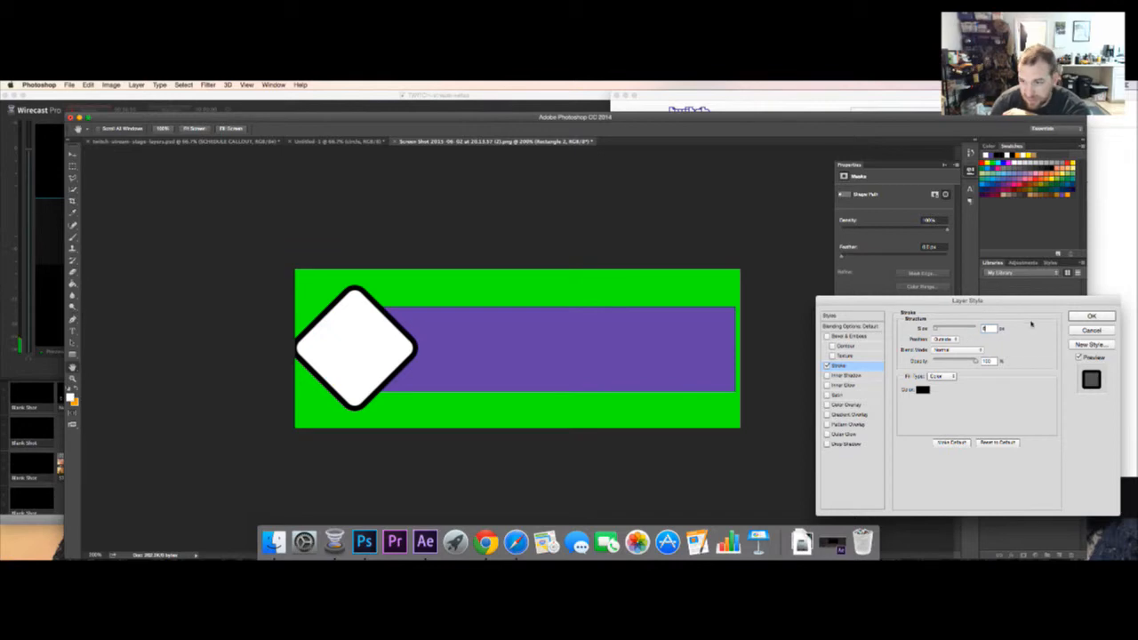
left_click(1109, 316)
Nudge the outlined diamond right so its stroke clears the green background's left edge
key("Right")
key("Right")
key("Right")
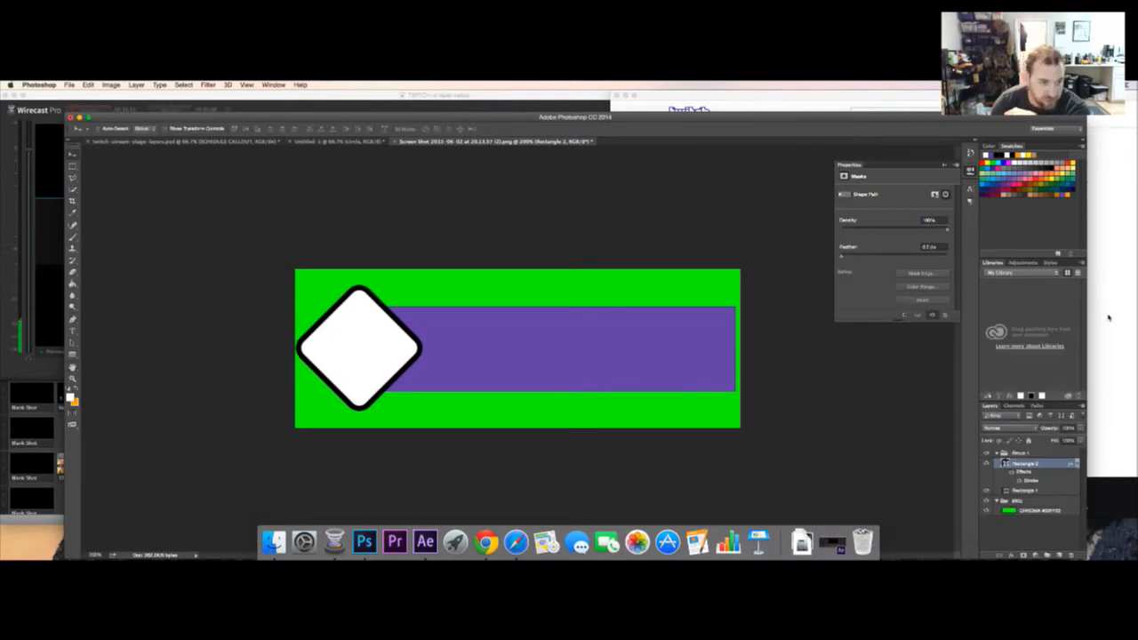
key("Right")
key("Right")
key("Right")
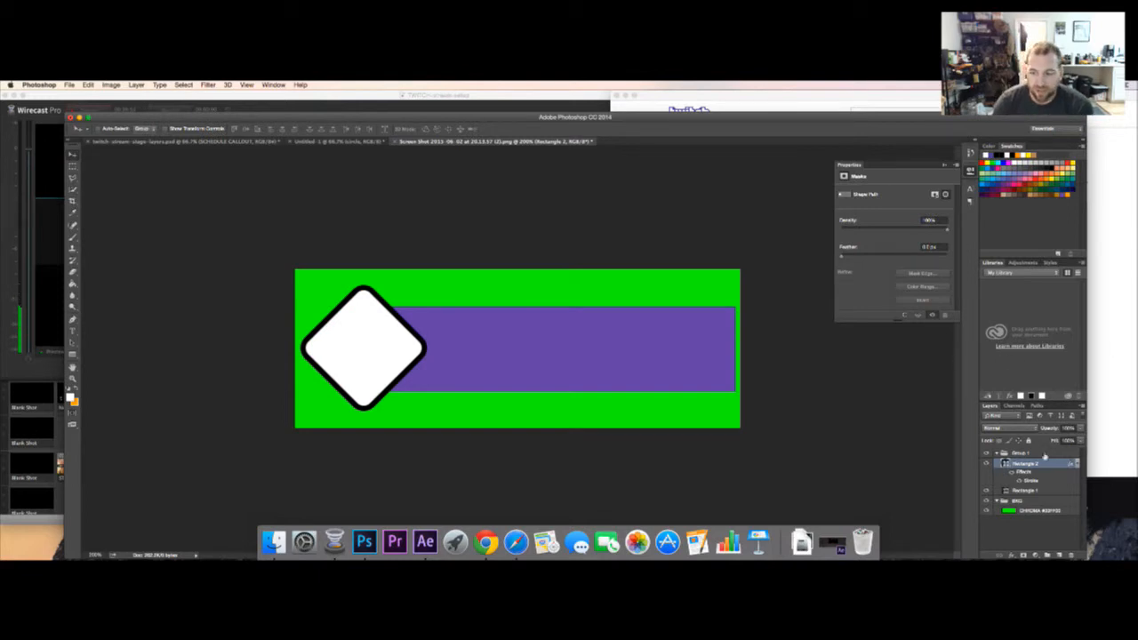
Round all corners of the purple rectangle to 10 px
left_click(1071, 492)
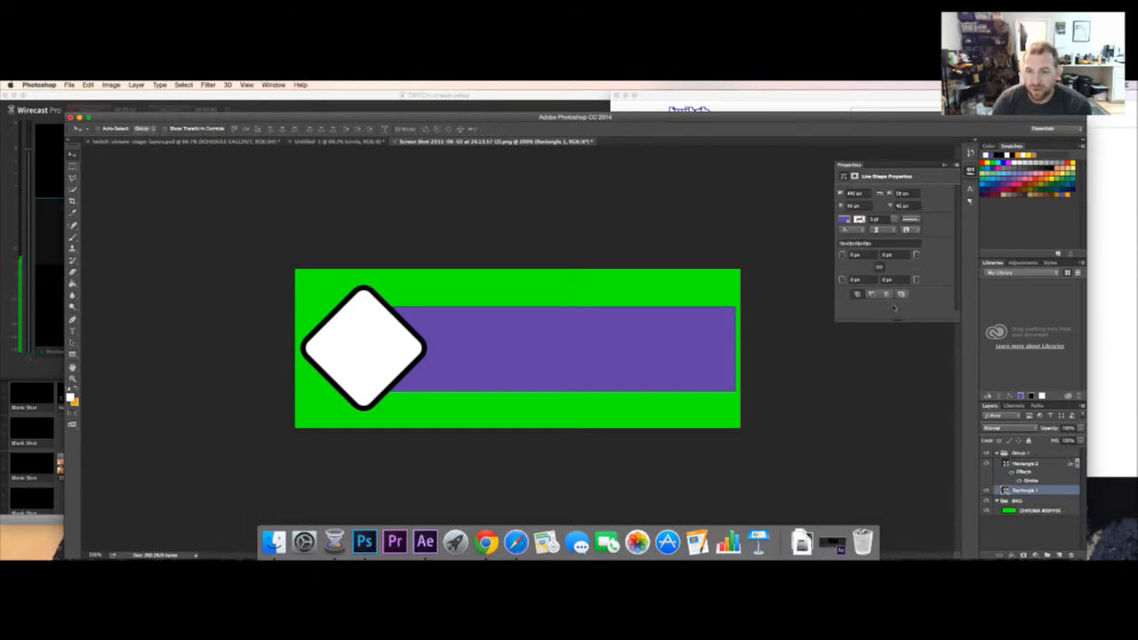
left_click(855, 256)
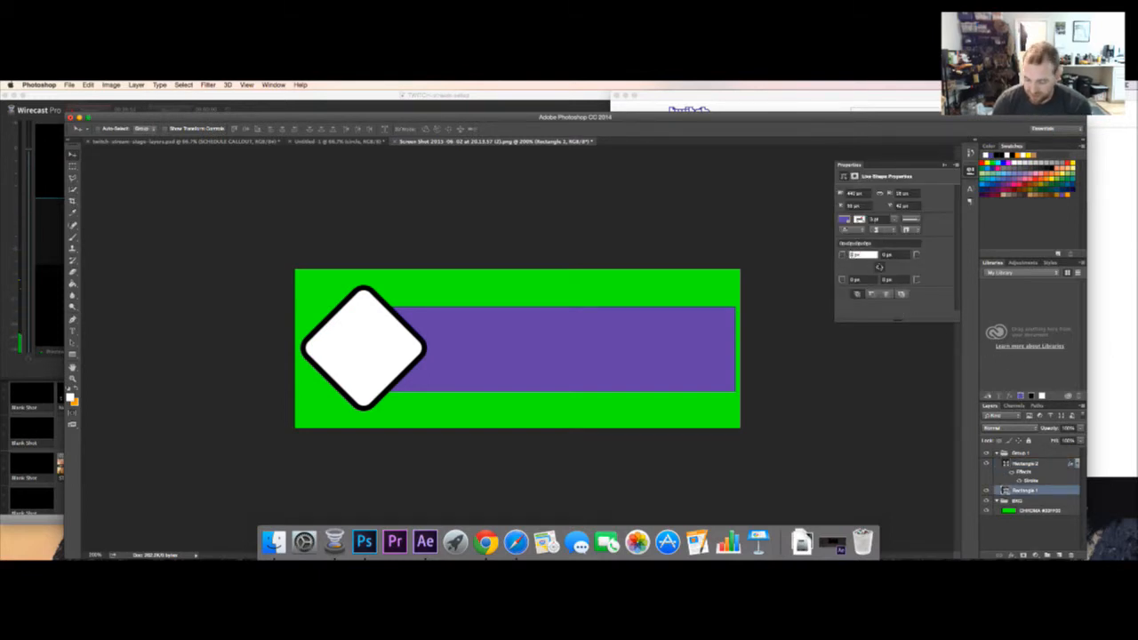
key("Return")
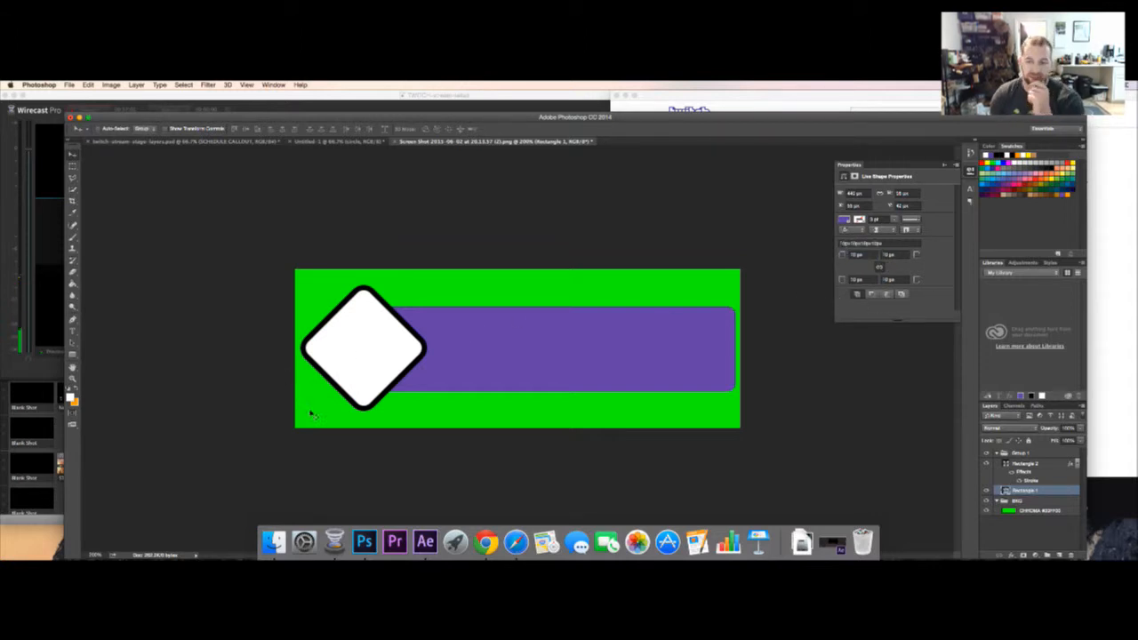
Add a gradient overlay to the white diamond's layer and open its gradient for editing
left_click(1052, 476)
double_click(1052, 476)
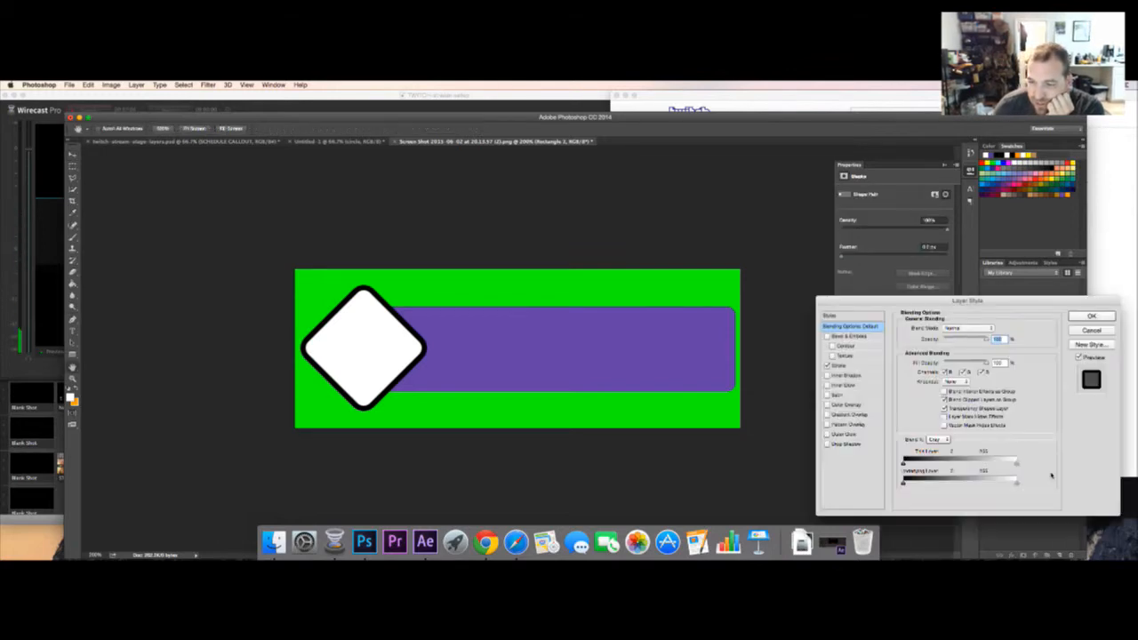
left_click(860, 415)
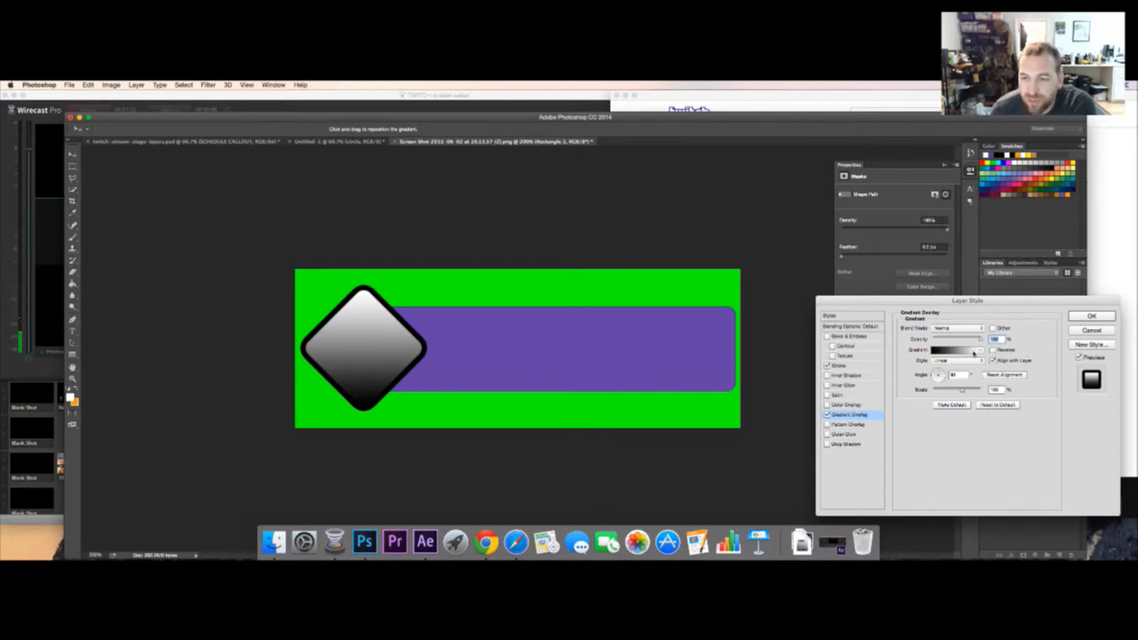
left_click(965, 352)
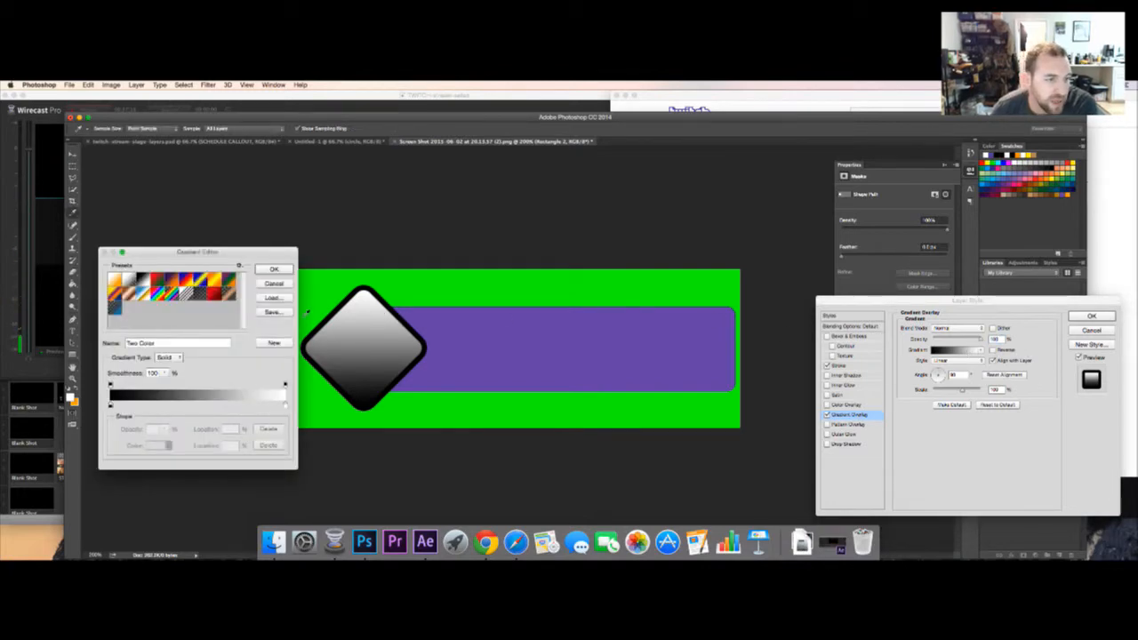
Set the gradient's 0% colour stop to the purple sampled from the bar (#6441a5)
left_click(110, 406)
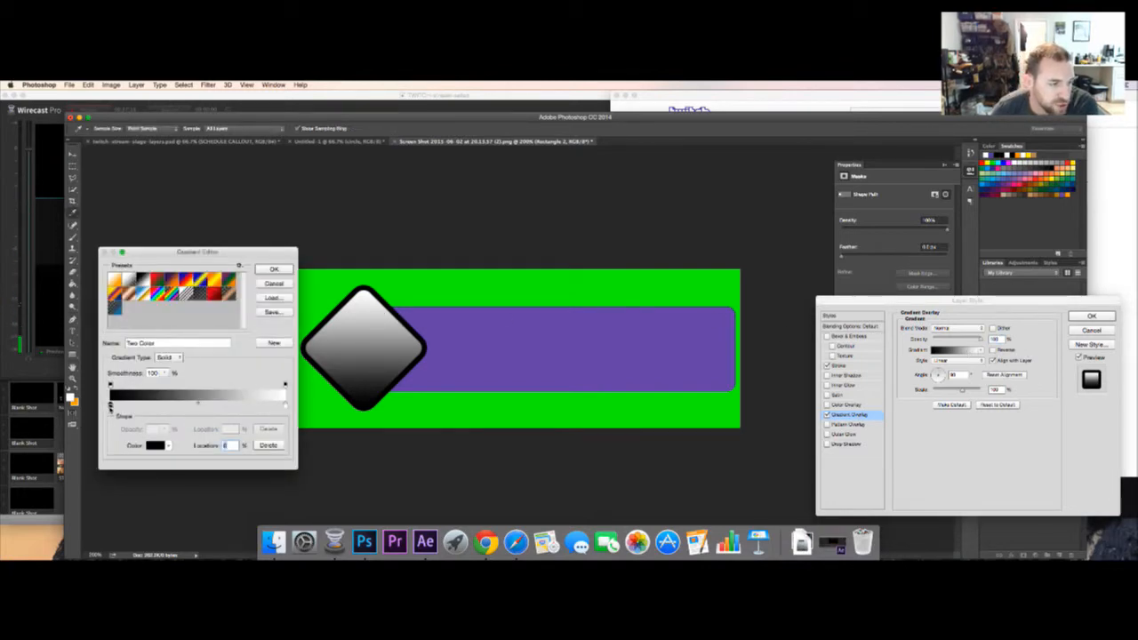
left_click(159, 446)
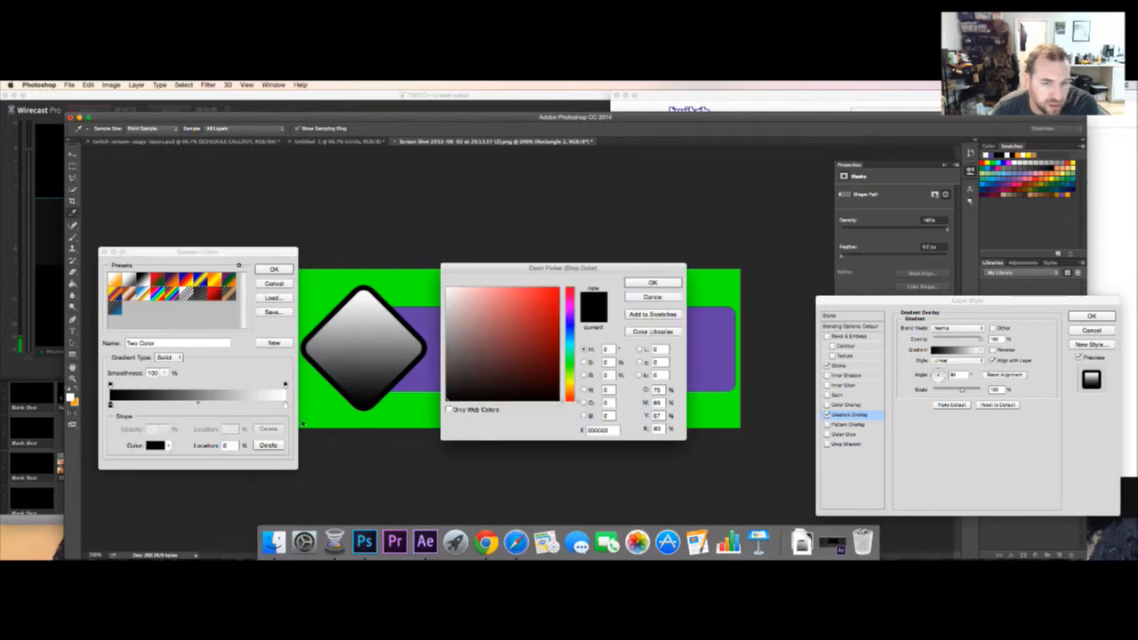
left_click(653, 298)
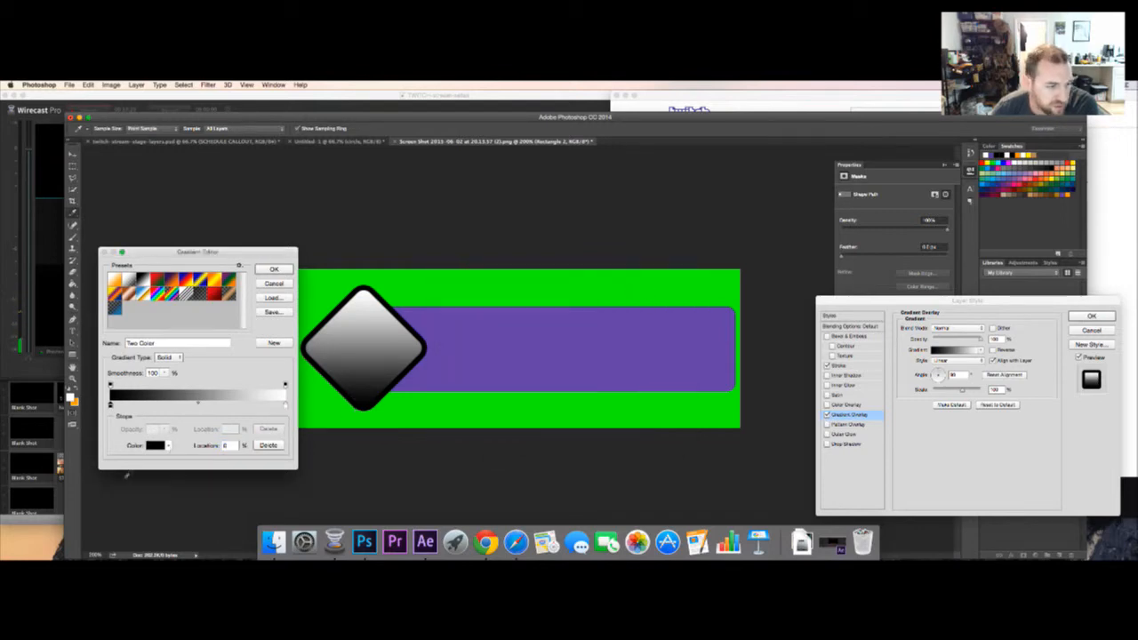
left_click(169, 446)
left_click(156, 446)
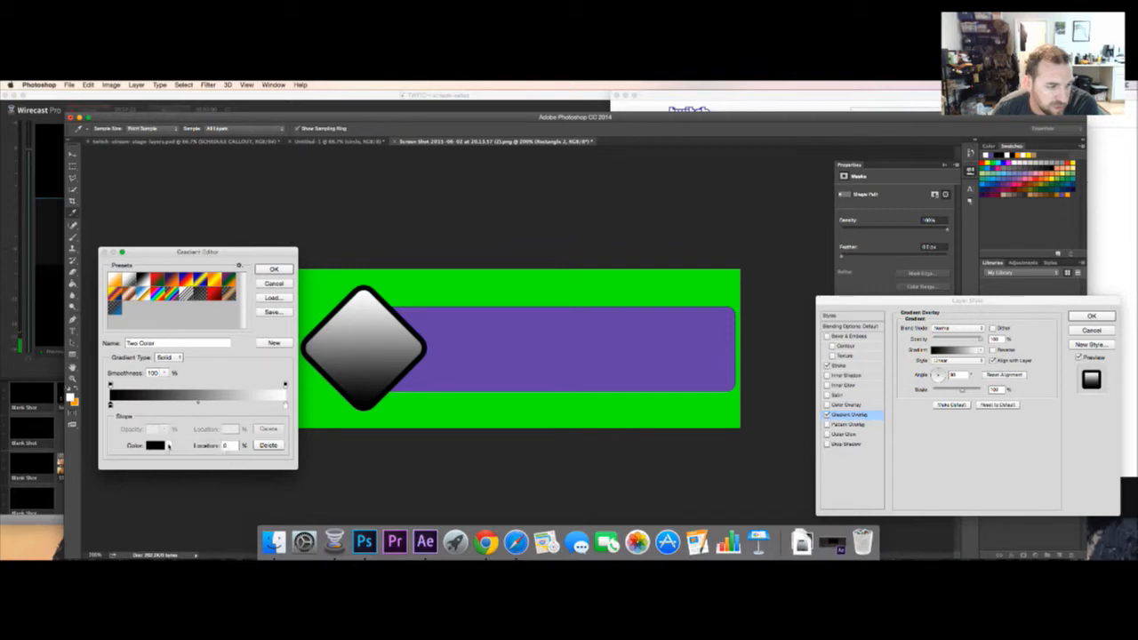
left_click(156, 446)
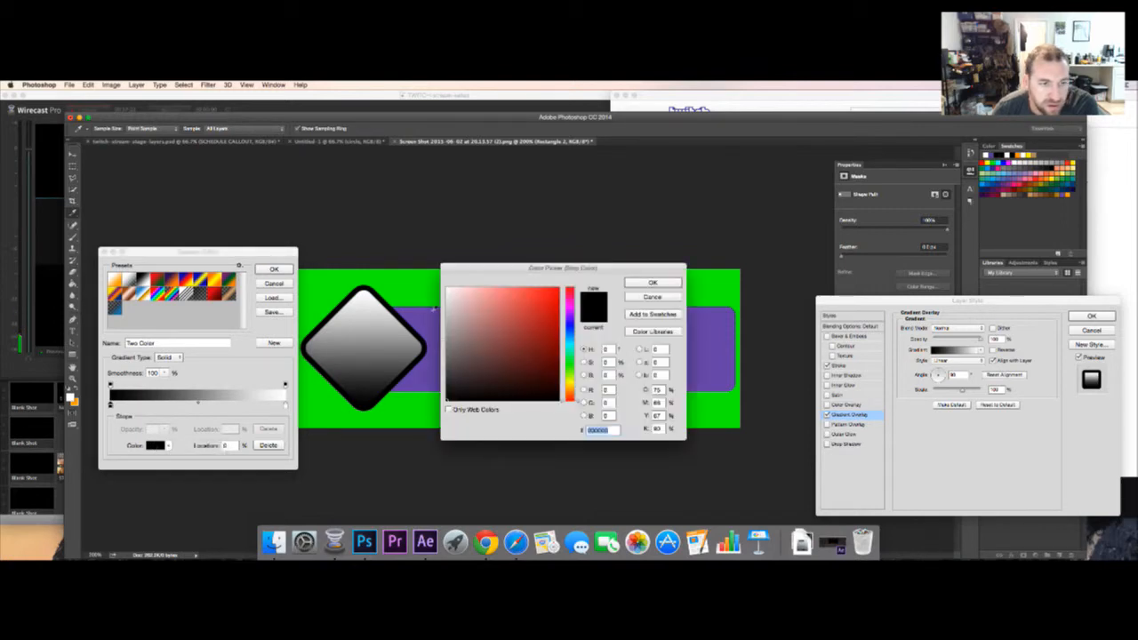
left_click(424, 313)
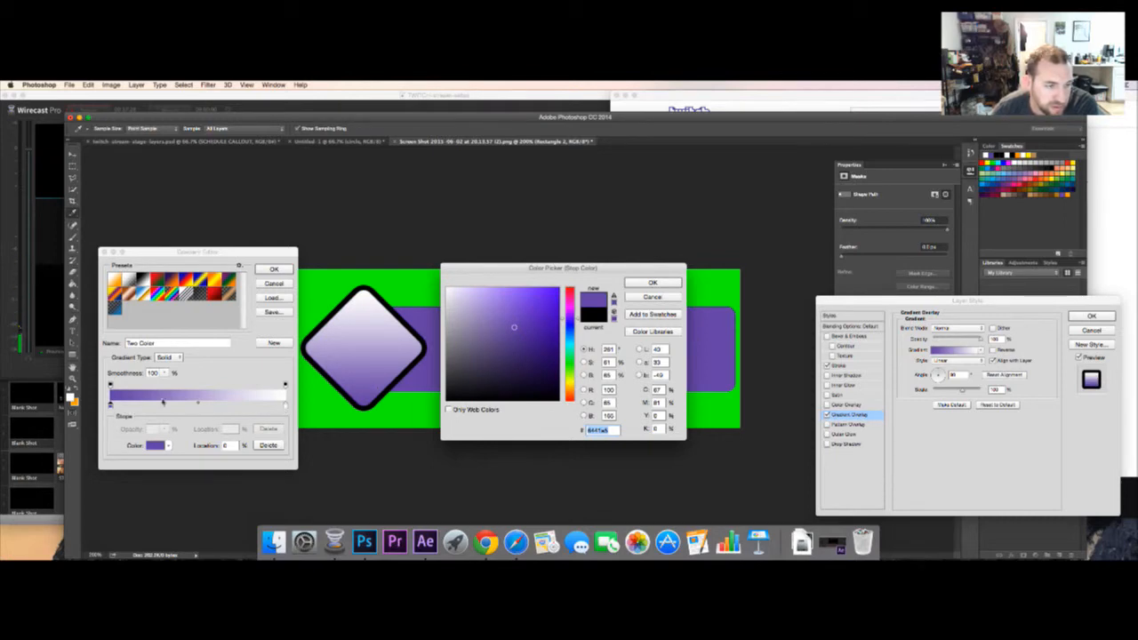
left_click(654, 287)
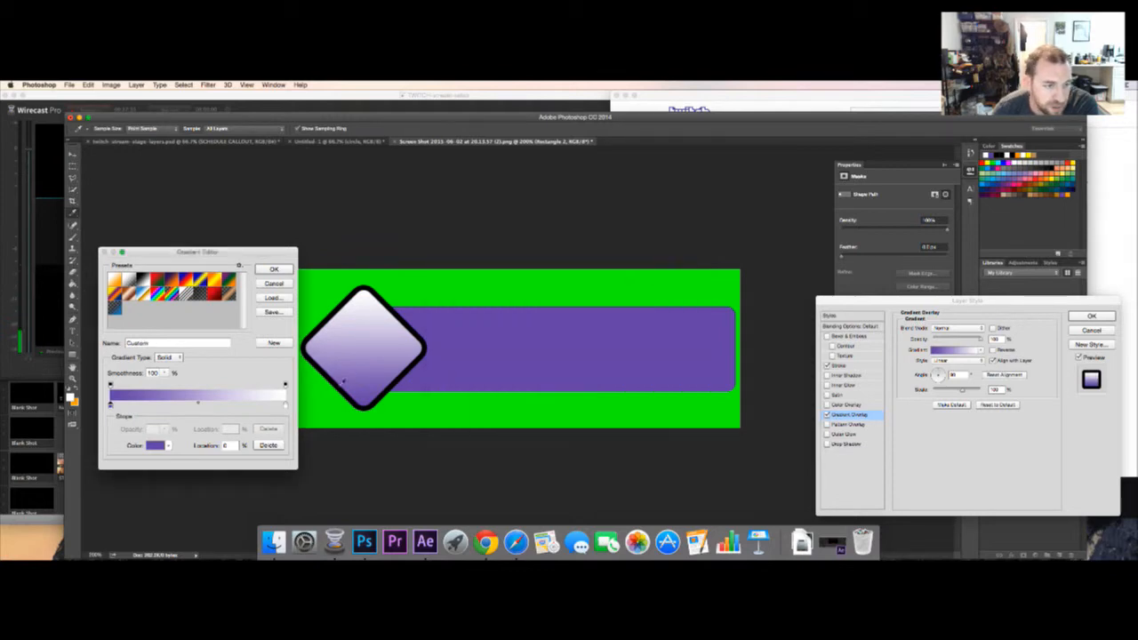
Set the gradient's 100% colour stop to the same purple sampled from the bar
left_click(286, 406)
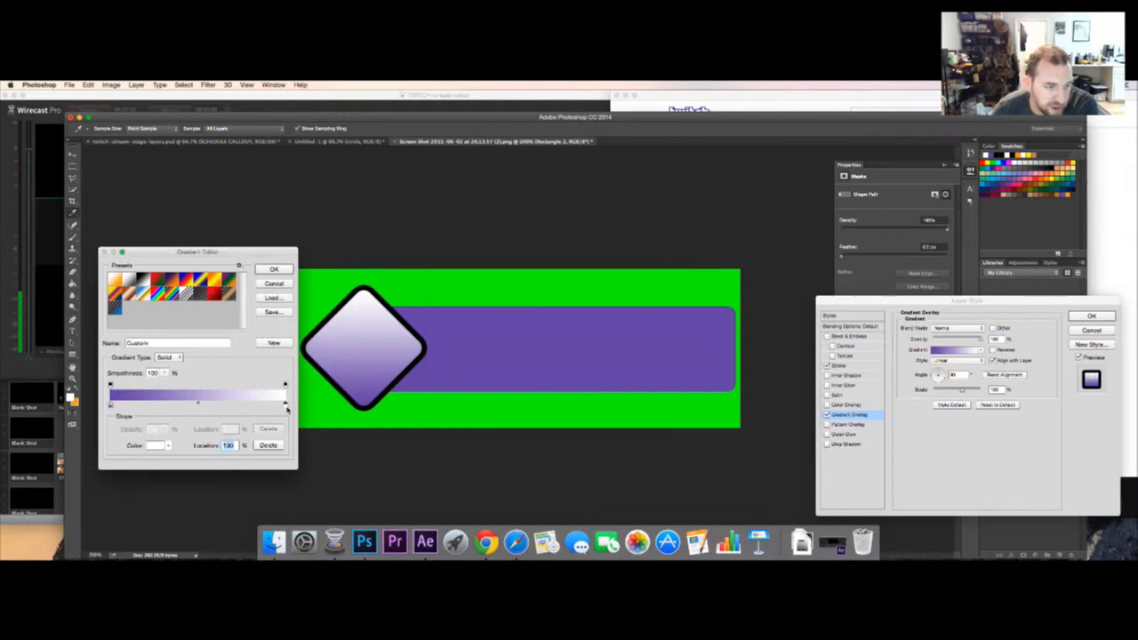
left_click(154, 446)
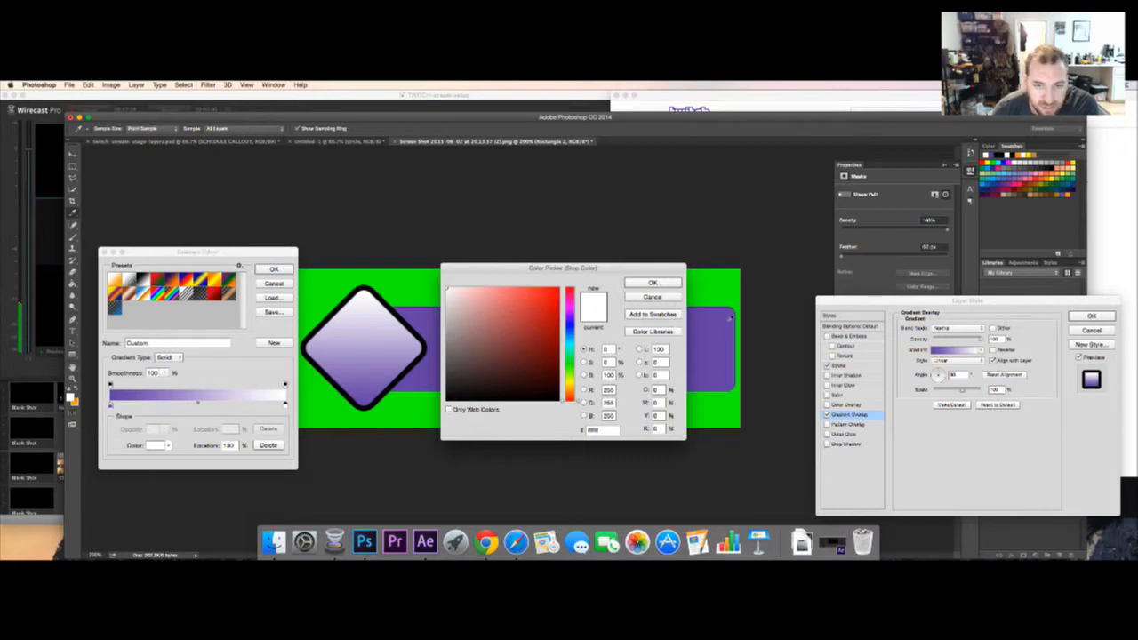
left_click(725, 316)
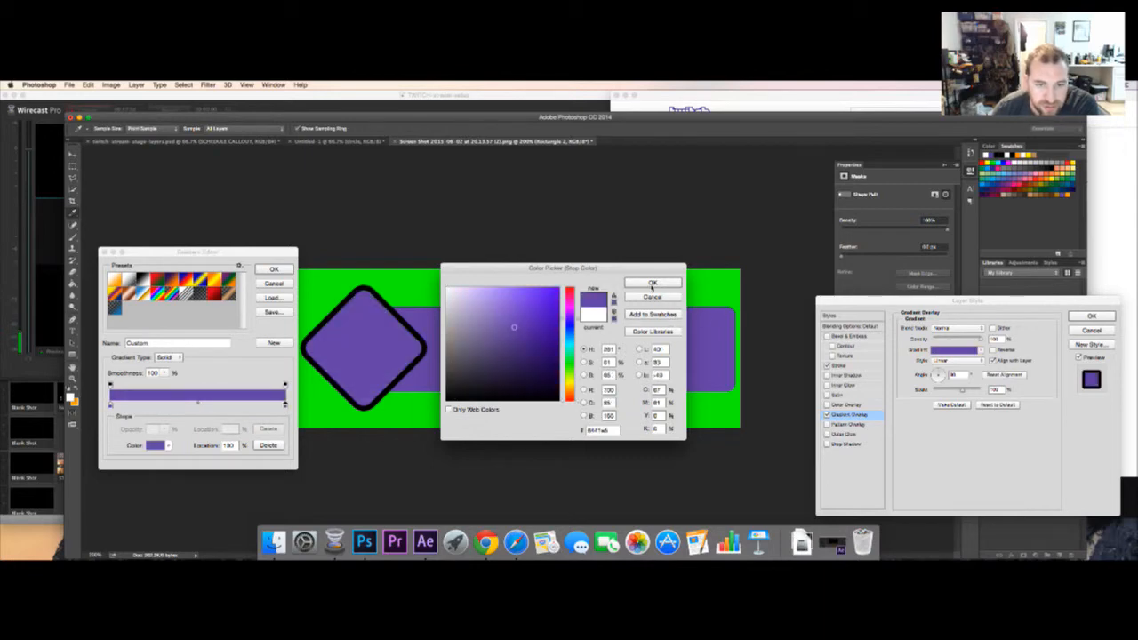
left_click(653, 283)
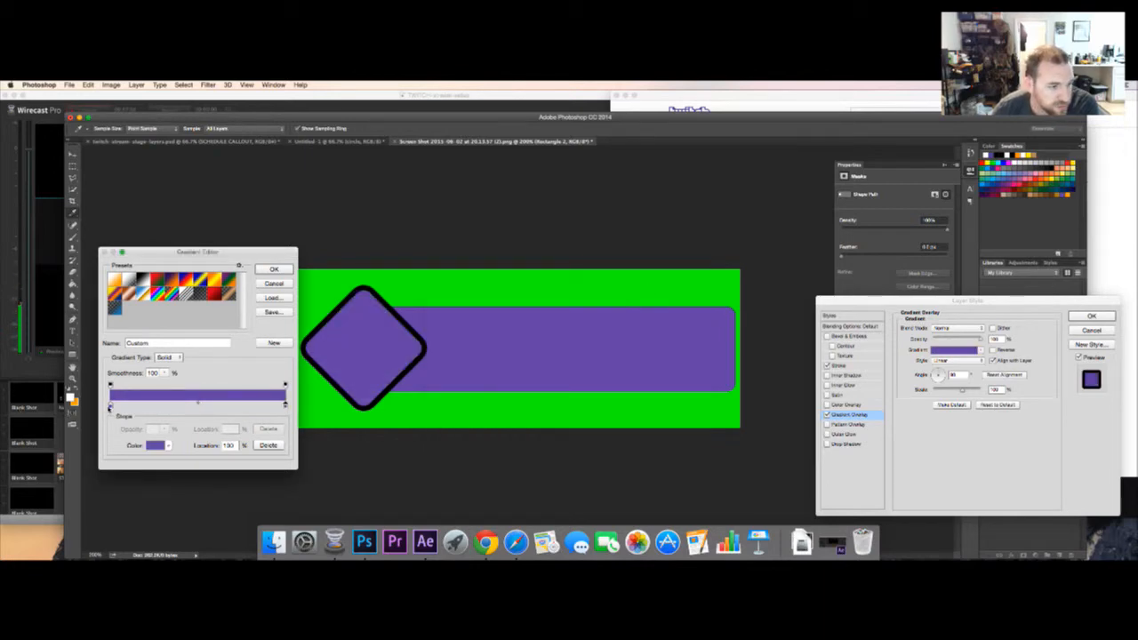
Try a darker purple on the gradient's 0% colour stop and discard it
left_click(111, 406)
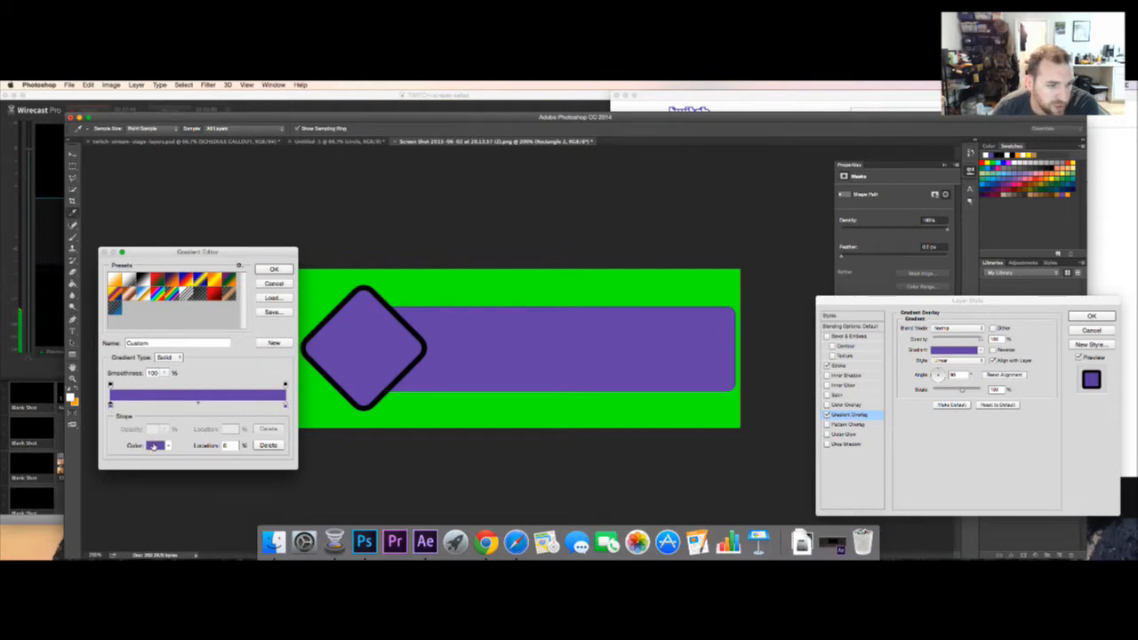
left_click(155, 446)
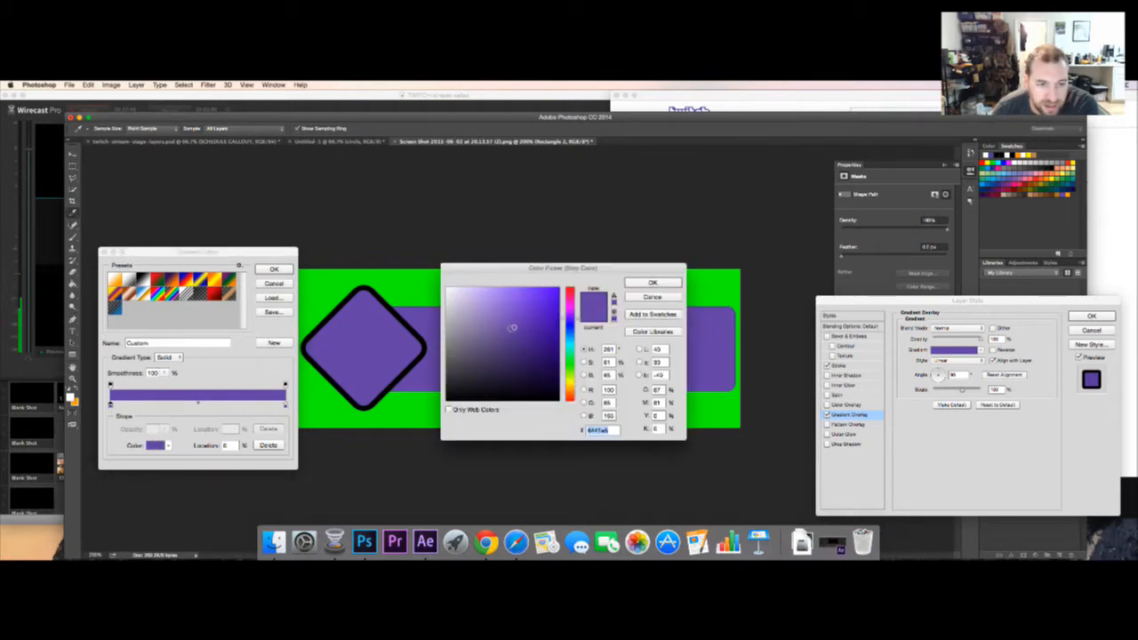
left_click(513, 333)
left_click_drag(513, 333, 511, 366)
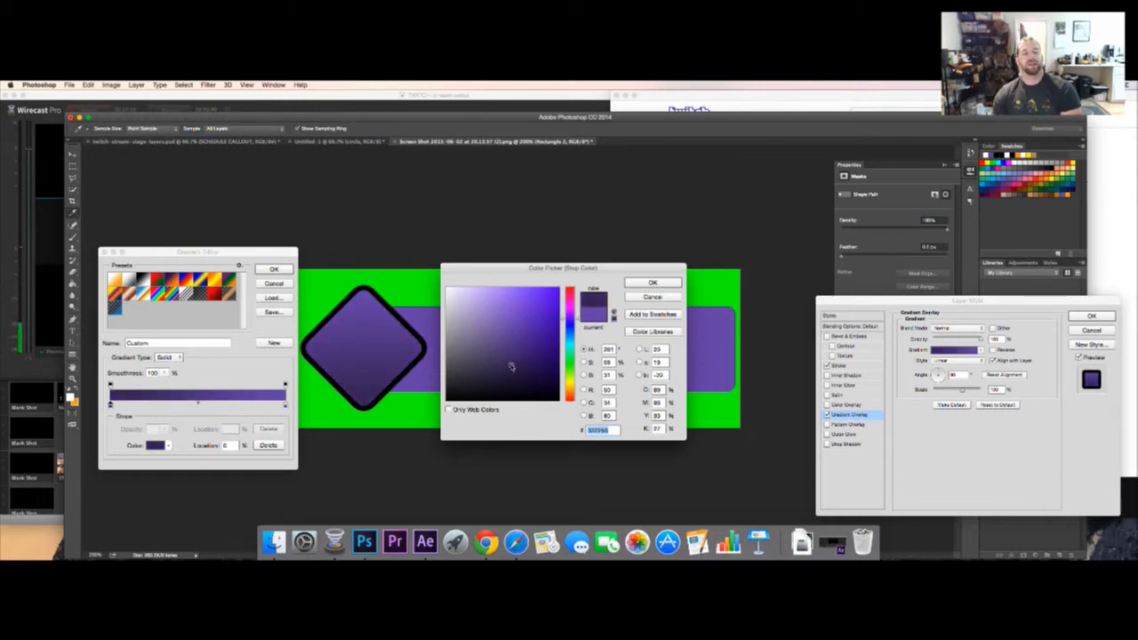
left_click_drag(512, 362, 513, 350)
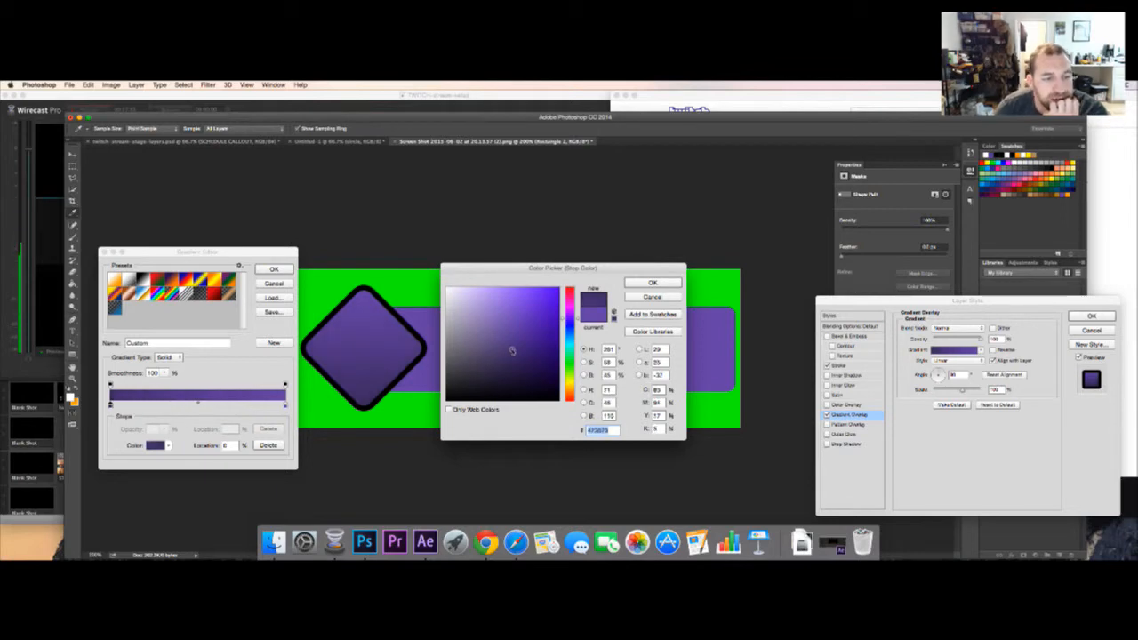
left_click(654, 298)
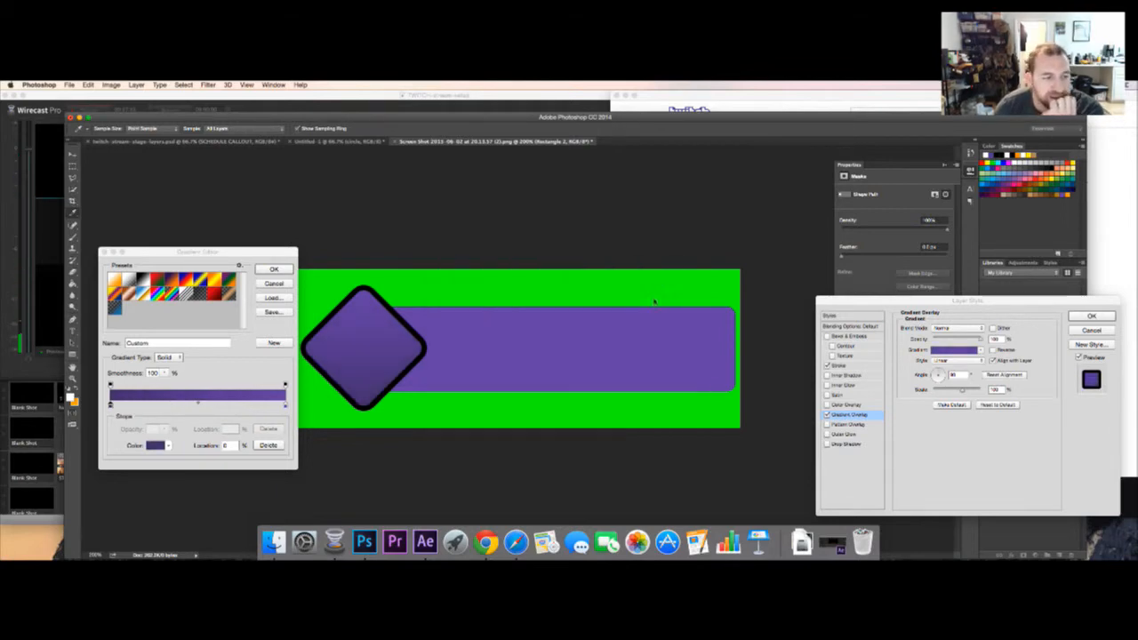
Change the gradient's 0% colour stop to a fully saturated orange, RGB 255, 150, 0
left_click(156, 445)
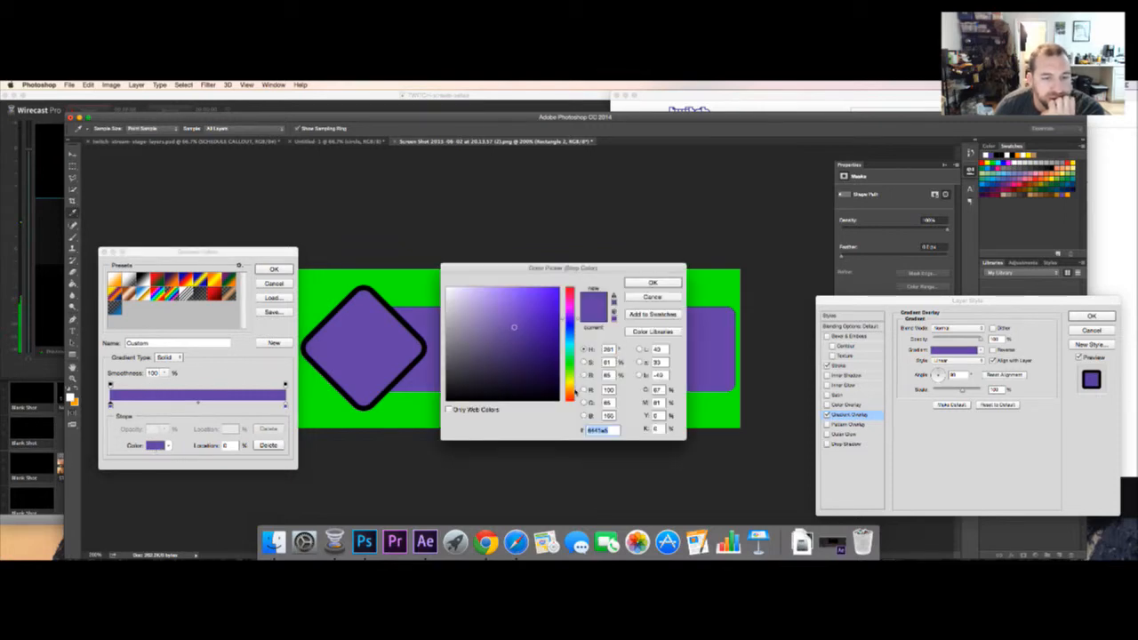
left_click(570, 389)
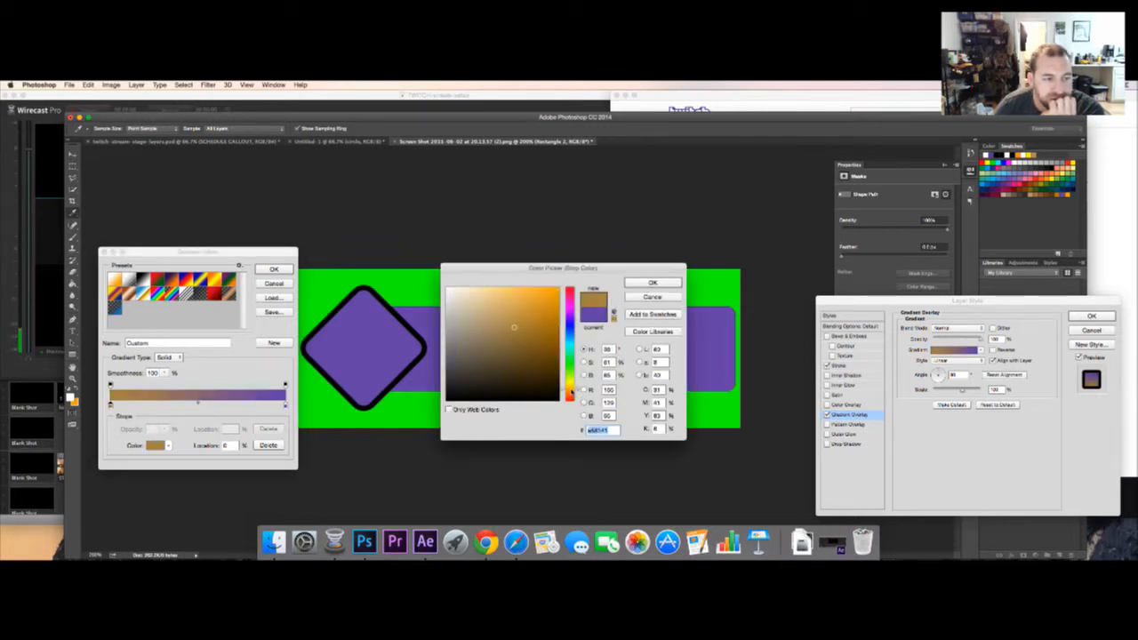
left_click_drag(551, 345, 586, 268)
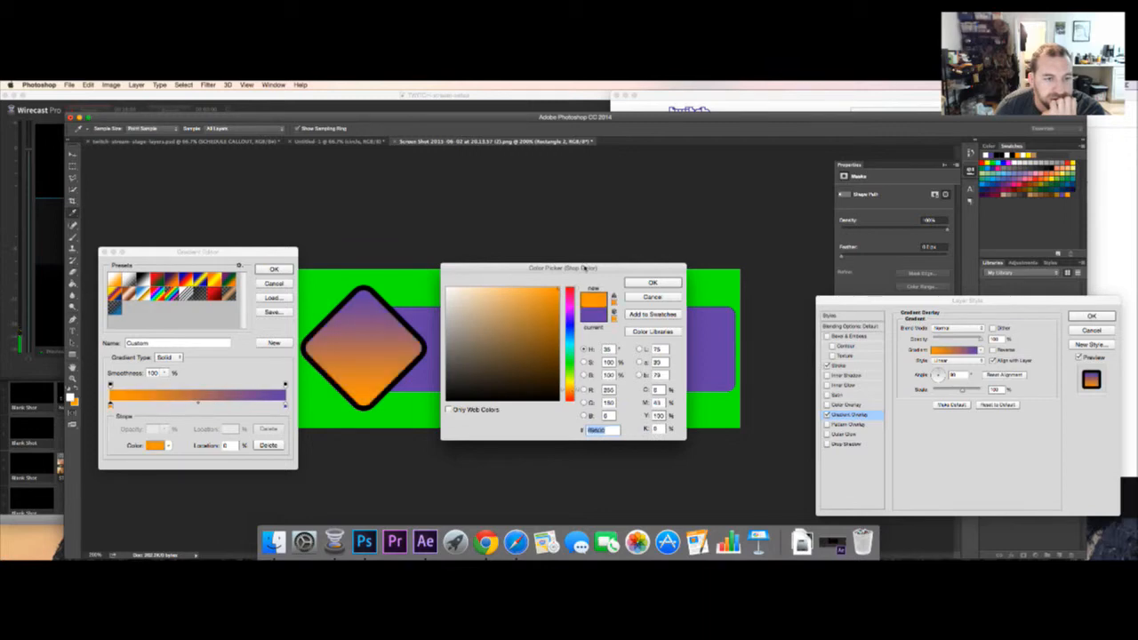
left_click(650, 283)
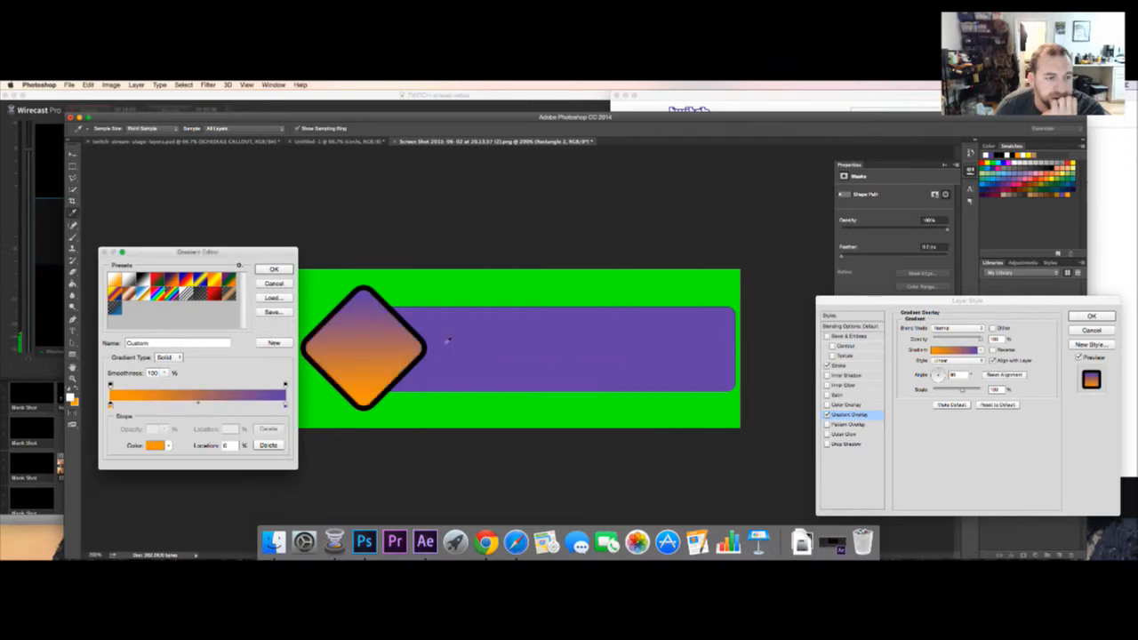
Change the gradient's 100% colour stop to a bright yellow-orange, RGB 255, 174, 0
left_click(285, 406)
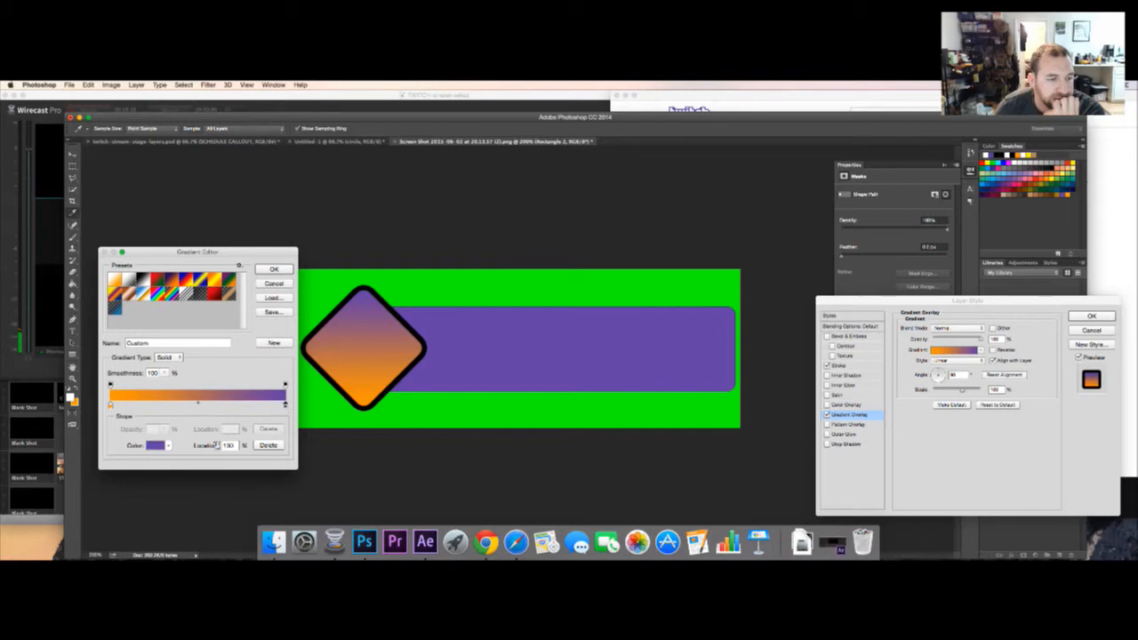
left_click(157, 446)
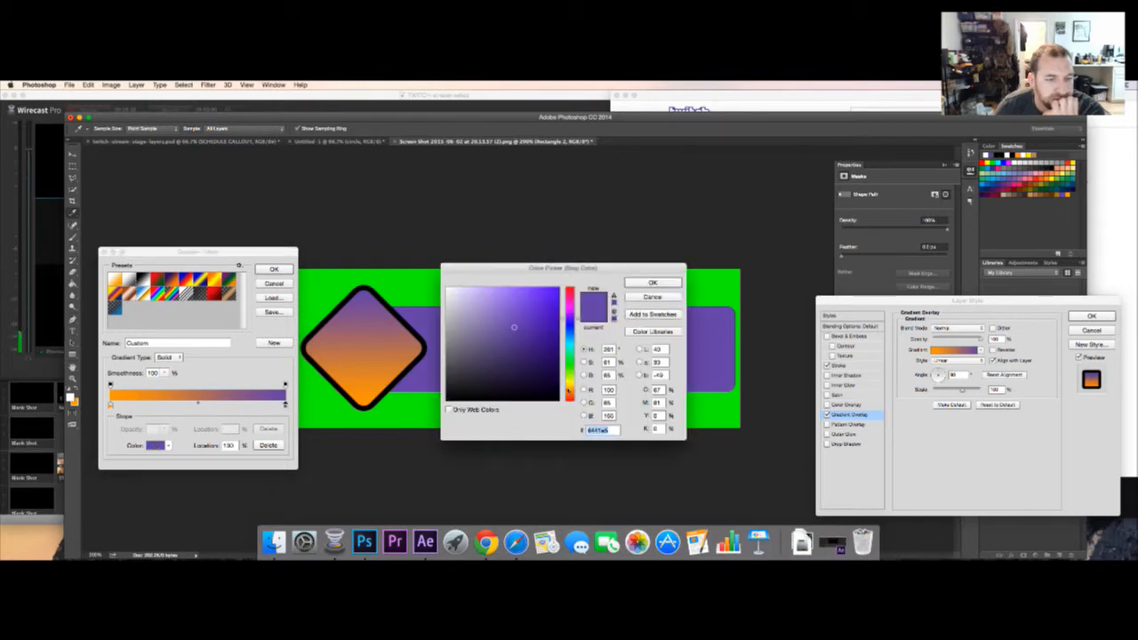
left_click(569, 390)
left_click_drag(570, 390, 570, 389)
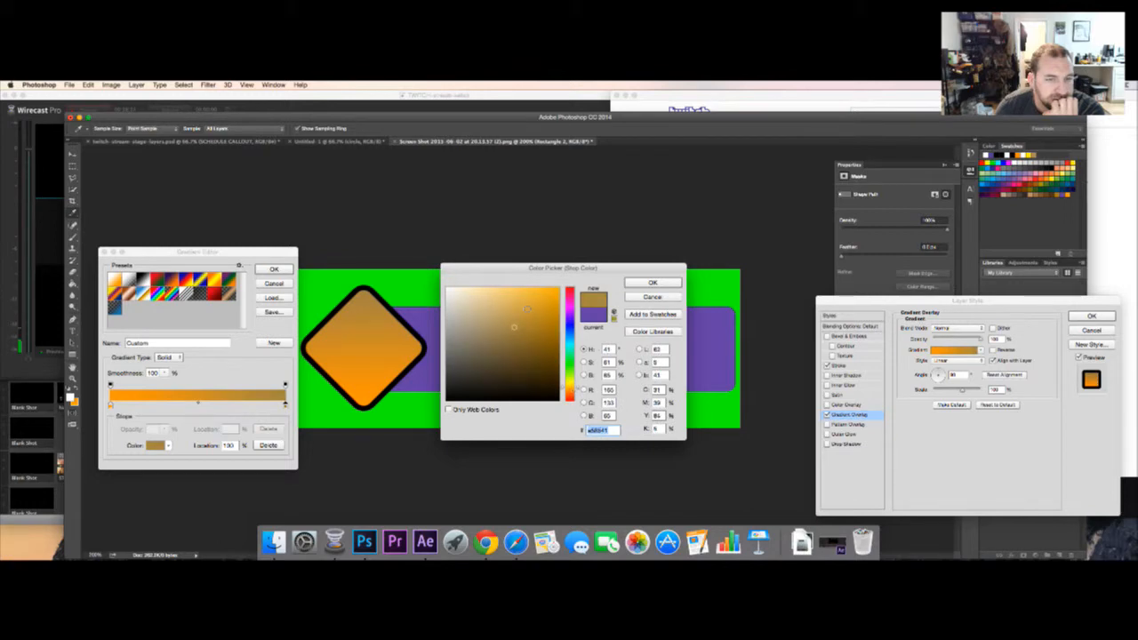
left_click_drag(526, 309, 501, 287)
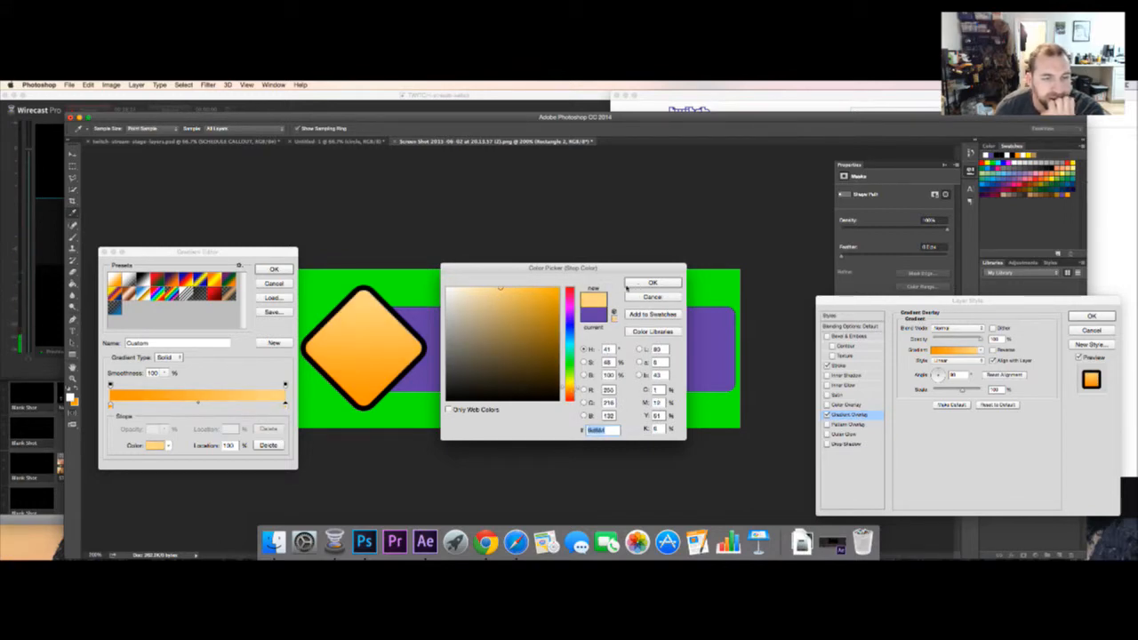
left_click(550, 288)
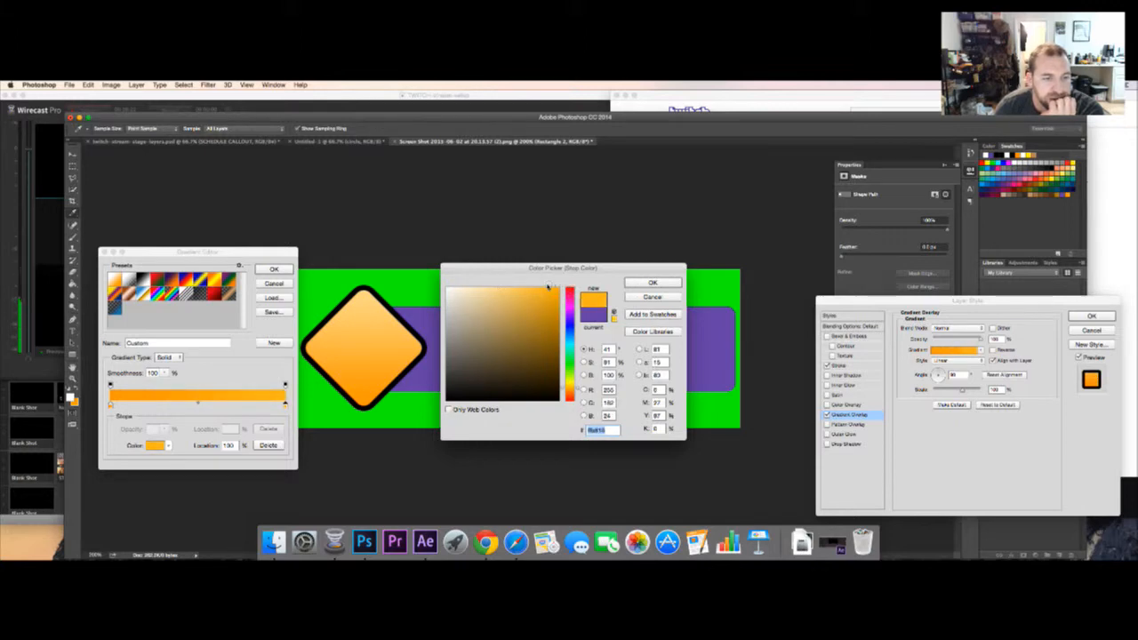
left_click_drag(549, 288, 561, 285)
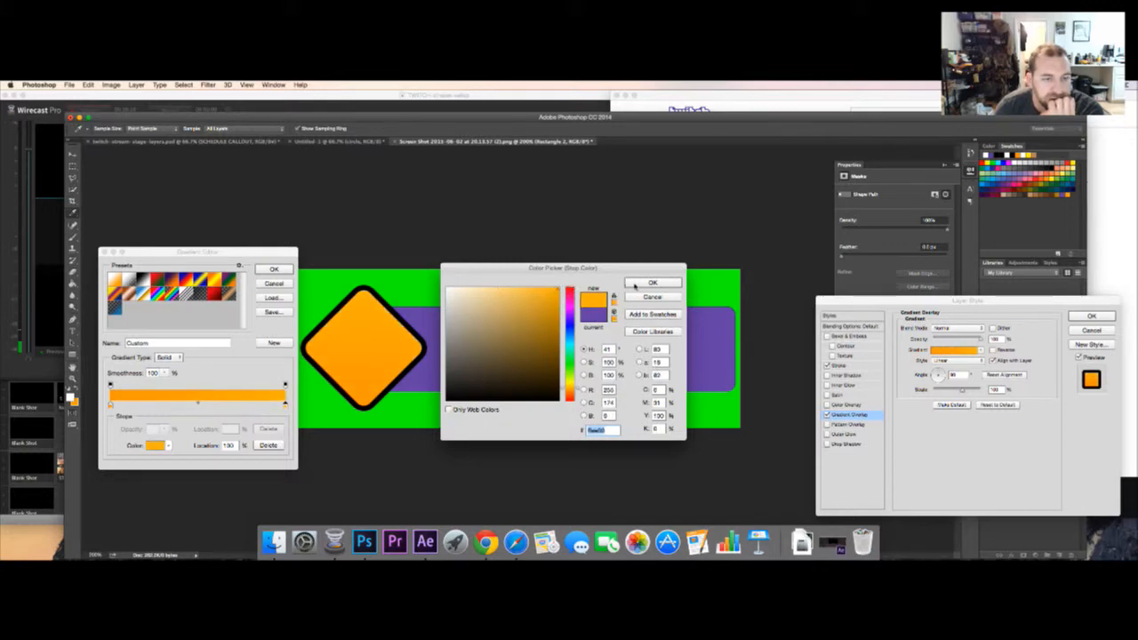
left_click(635, 284)
Darken the gradient's 0% colour stop to a deep orange at 73% brightness and accept the edited gradient
left_click(110, 405)
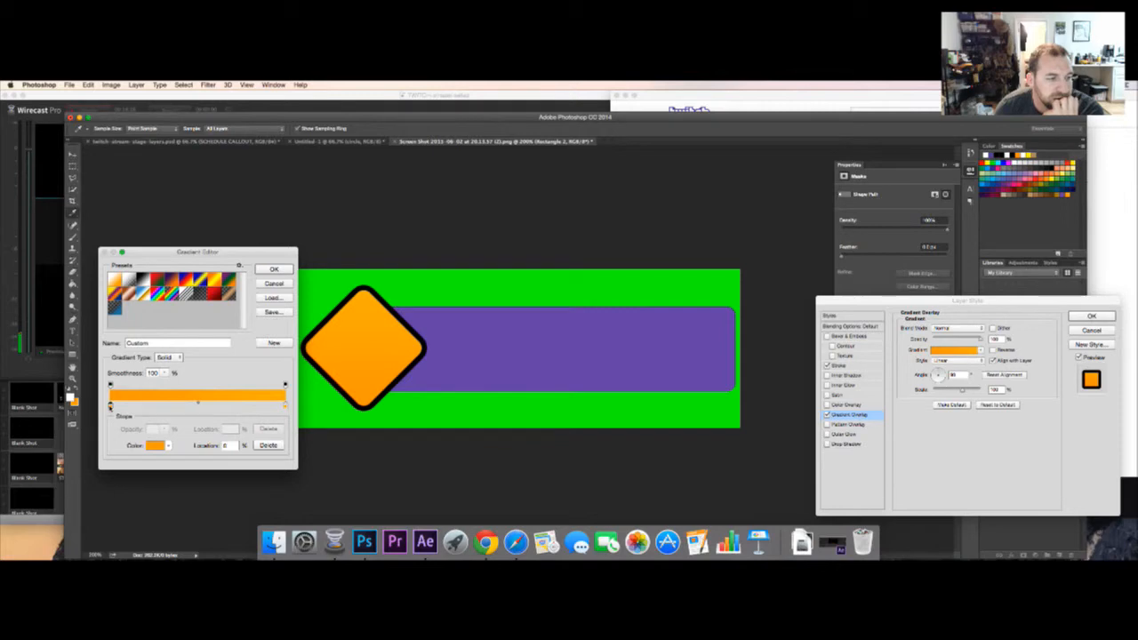
left_click(155, 446)
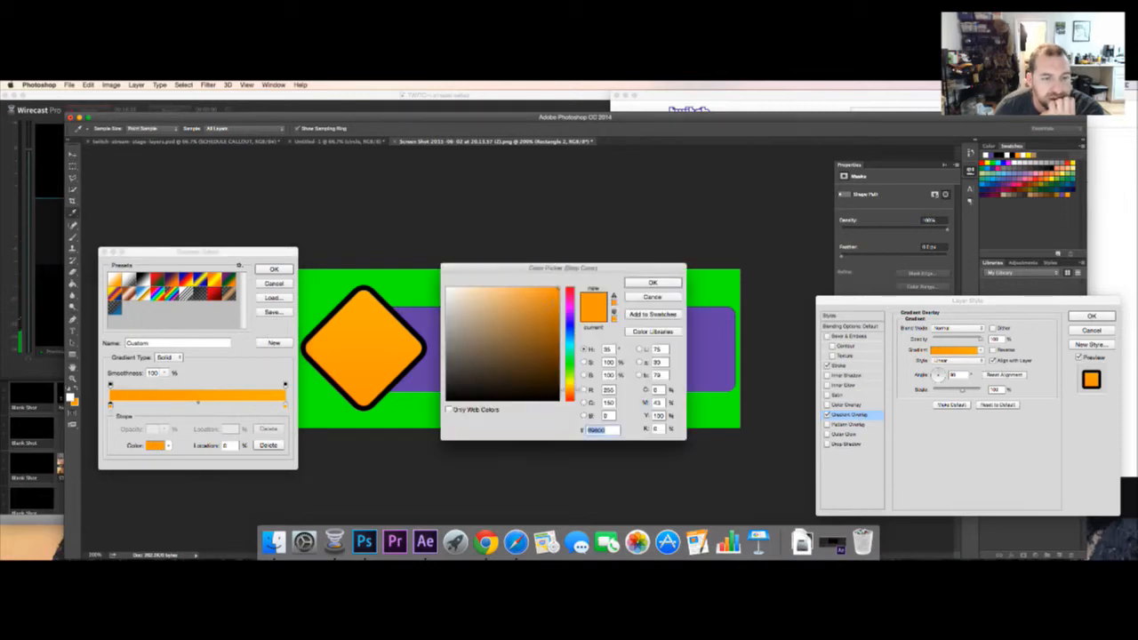
left_click(559, 307)
left_click_drag(559, 308, 560, 321)
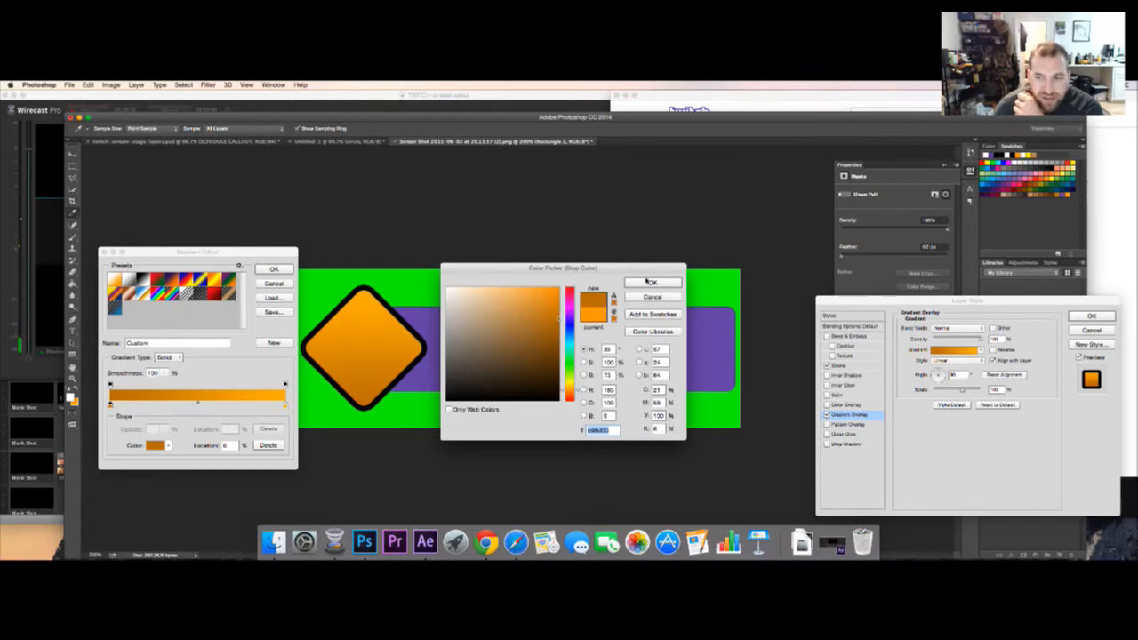
left_click(652, 283)
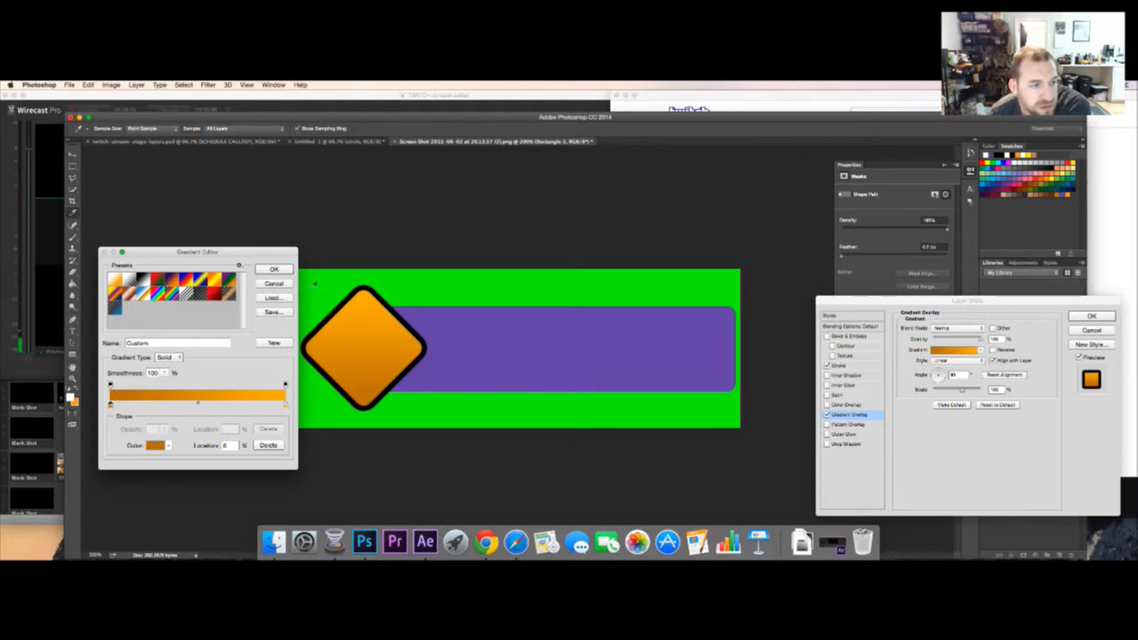
left_click(286, 269)
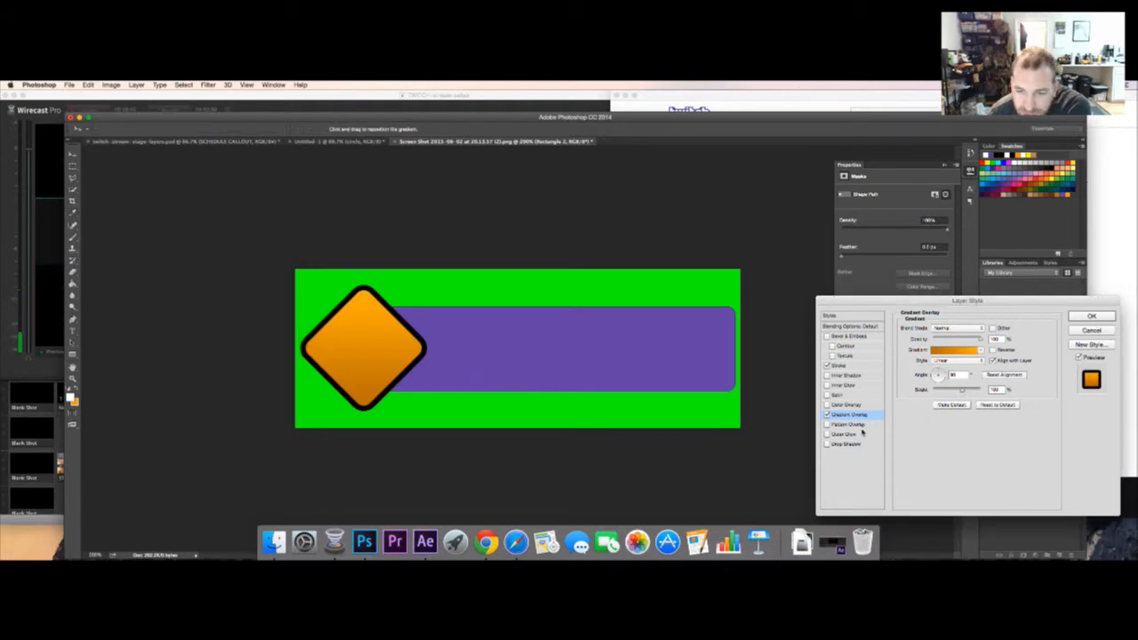
Add a hard-edged drop shadow to the orange diamond with size 0 px, distance about 20 px and angle 135°
left_click(849, 444)
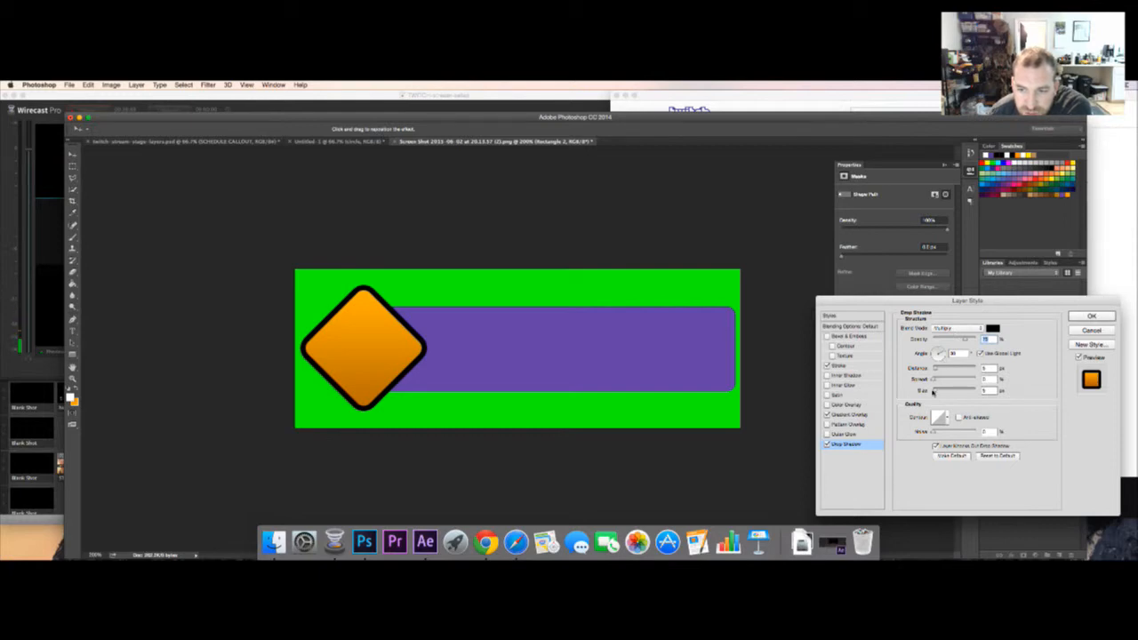
mouse_move(934, 391)
left_mouse_down()
mouse_move(945, 393)
mouse_move(929, 393)
mouse_move(944, 372)
left_mouse_up()
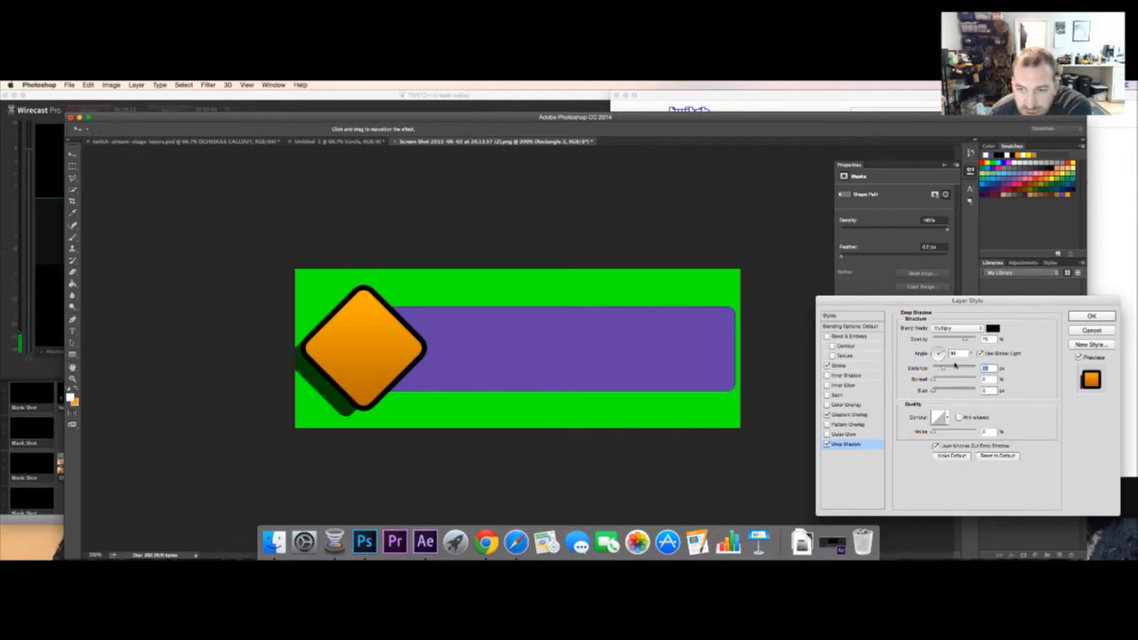
left_click(953, 354)
type("135")
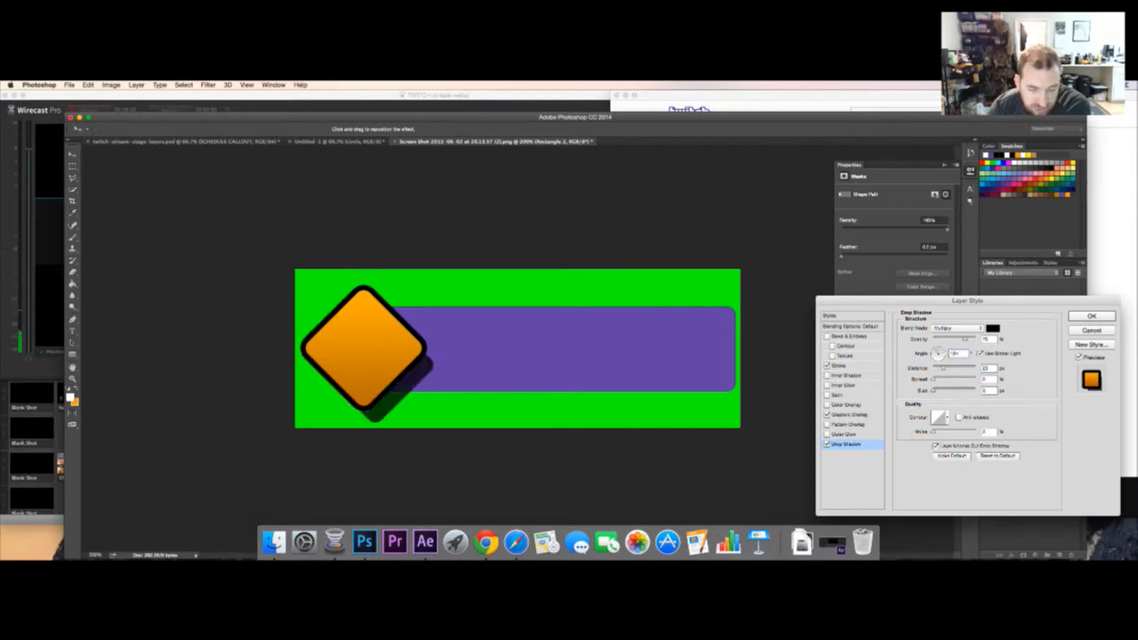
key("Return")
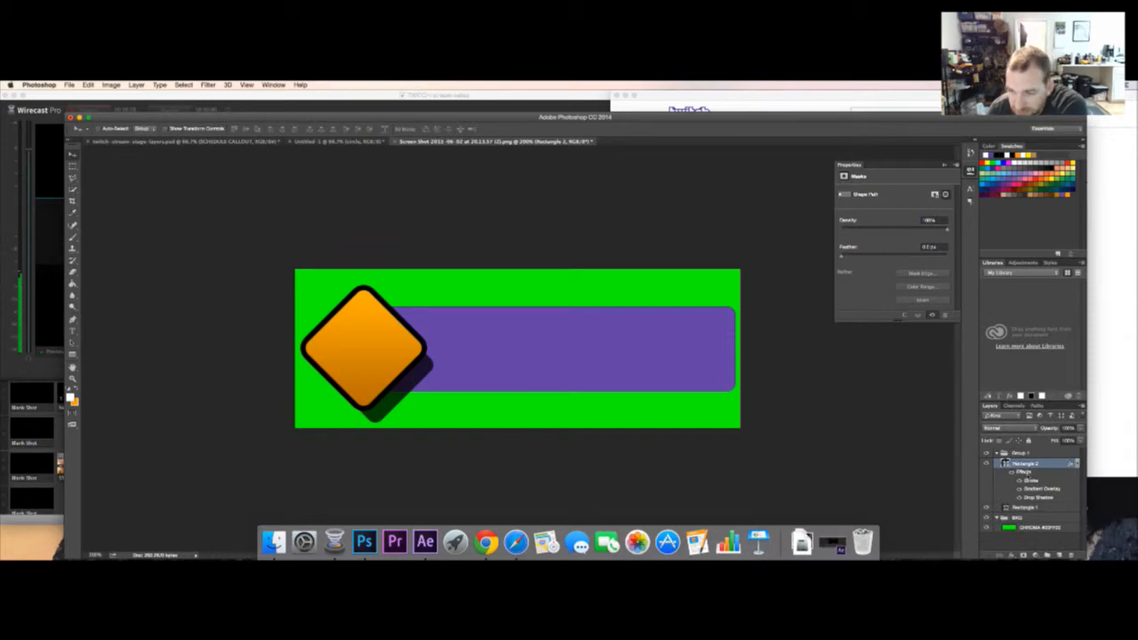
Set the diamond's drop shadow distance to about 10 px and reduce its opacity to about 20%
double_click(1027, 475)
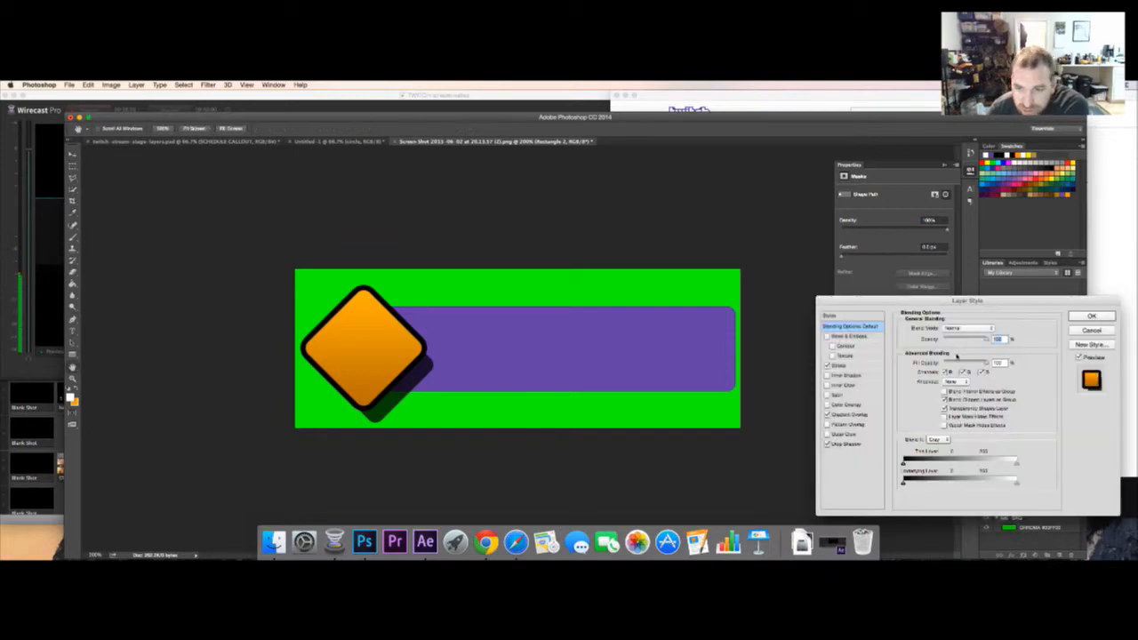
left_click(849, 444)
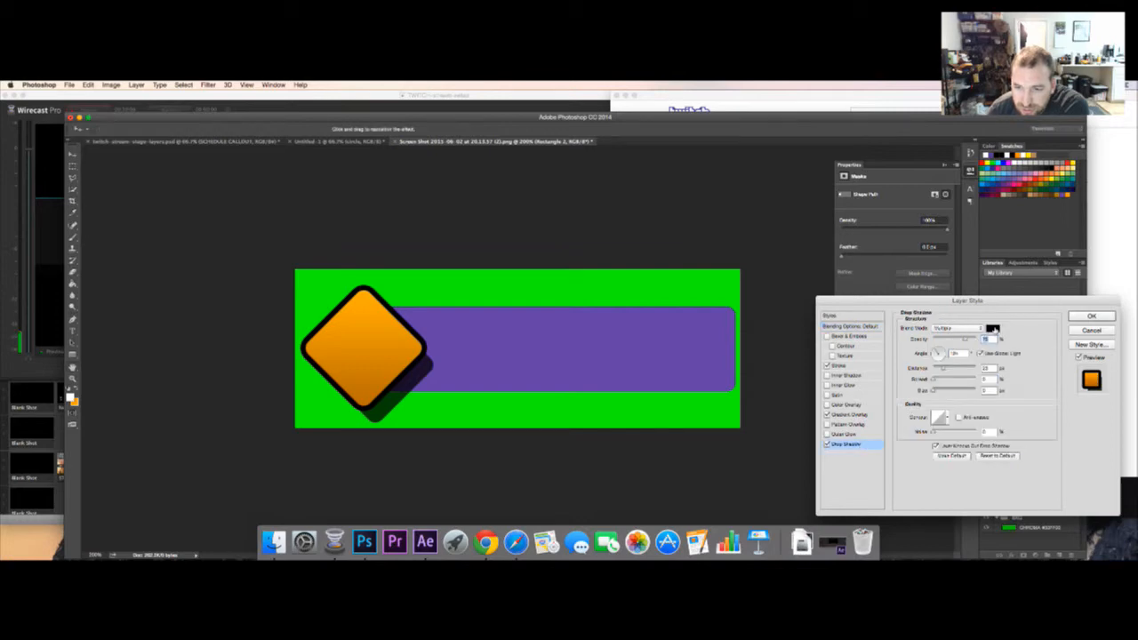
left_click_drag(948, 367, 939, 370)
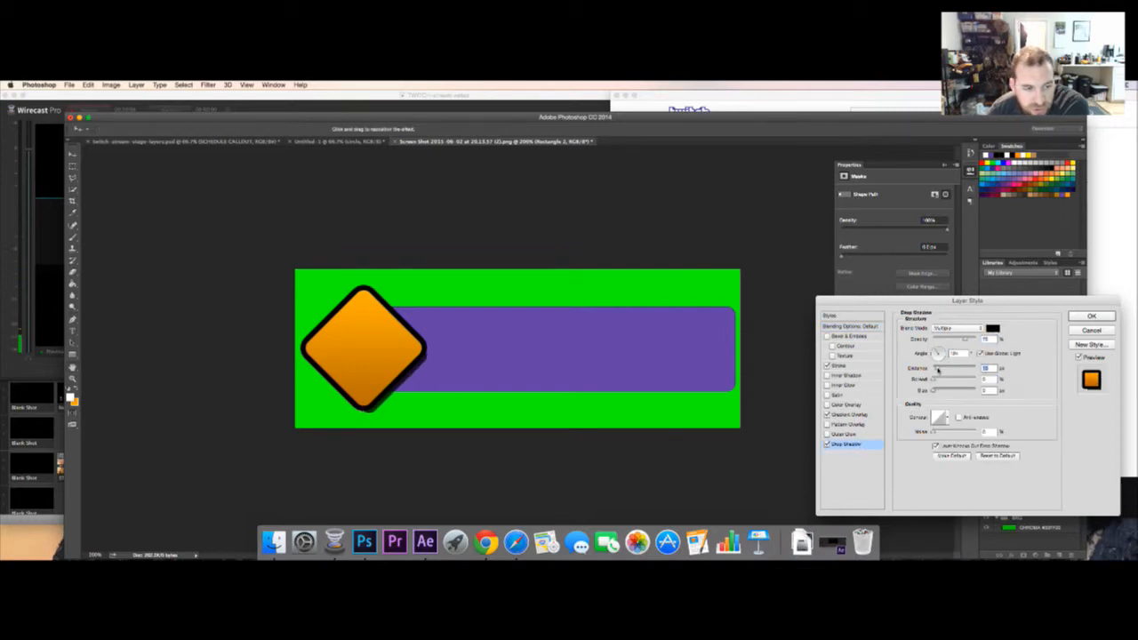
left_click(947, 340)
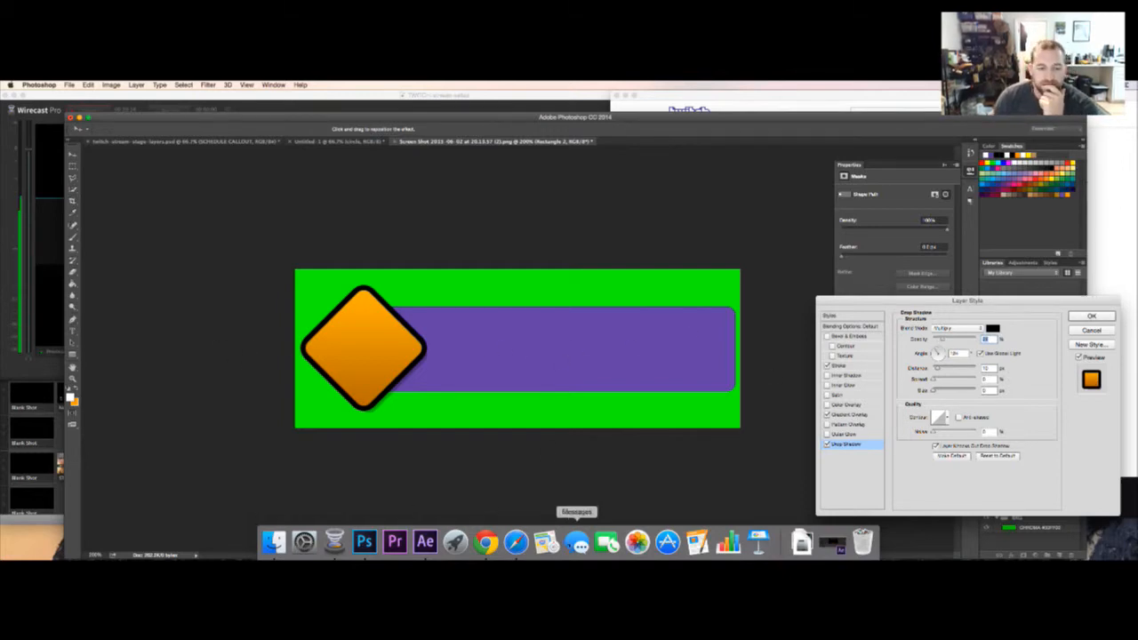
Check the chat on the Twitch dashboard in Safari, return to Photoshop and accept the diamond's shadow settings
left_click(516, 542)
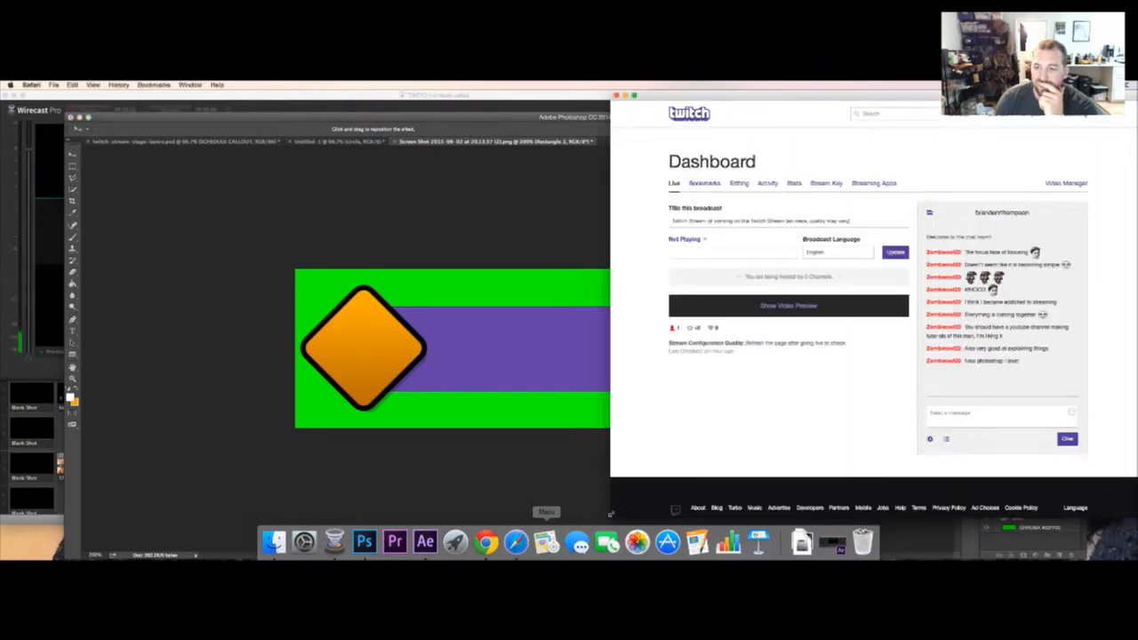
left_click(971, 414)
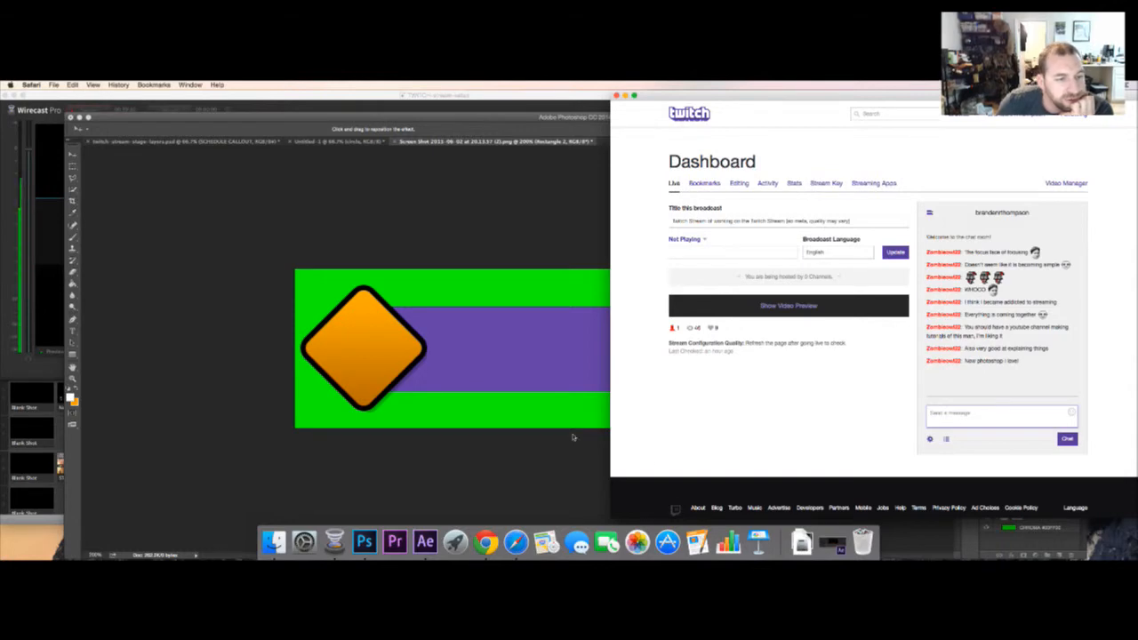
left_click(540, 345)
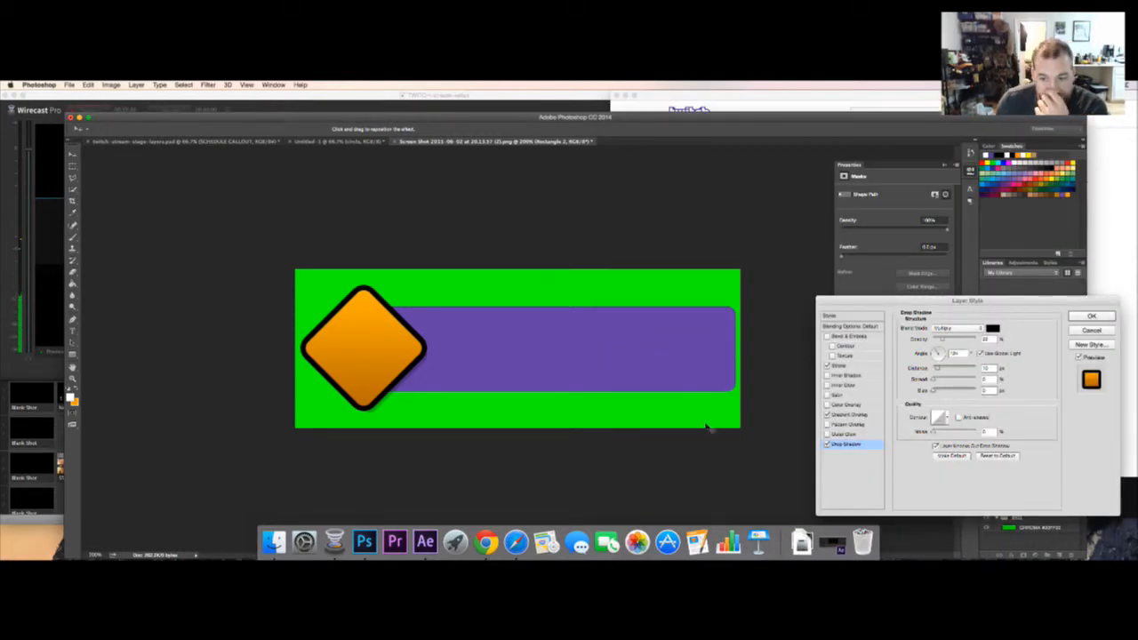
left_click(1093, 317)
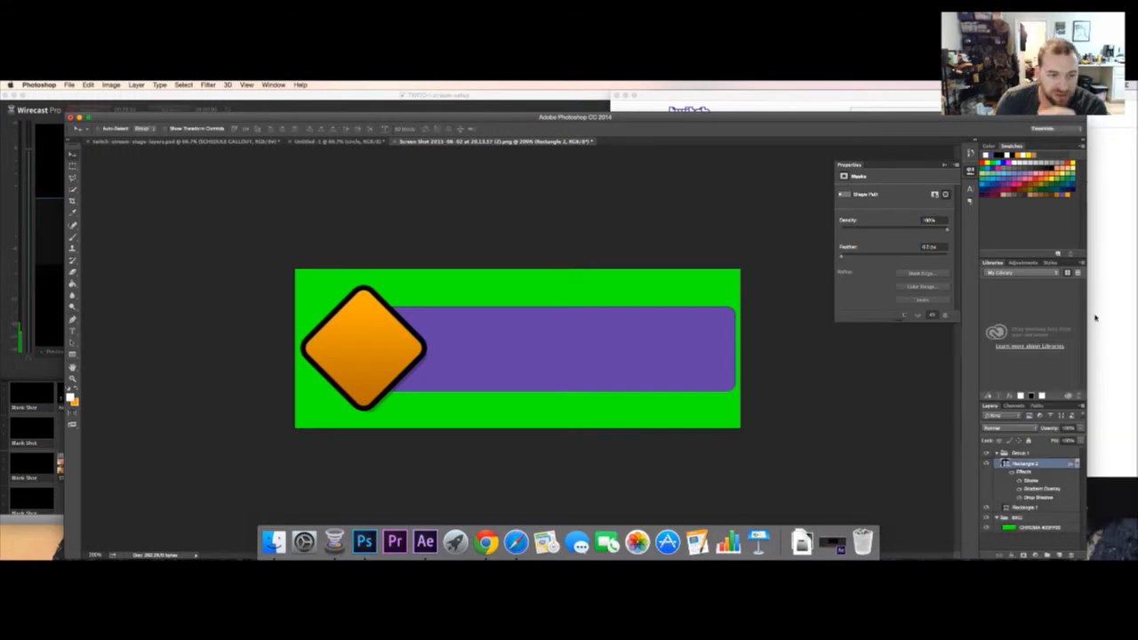
Copy the diamond's layer style and paste it onto the purple bar's layer, Rectangle 1
double_click(1047, 511)
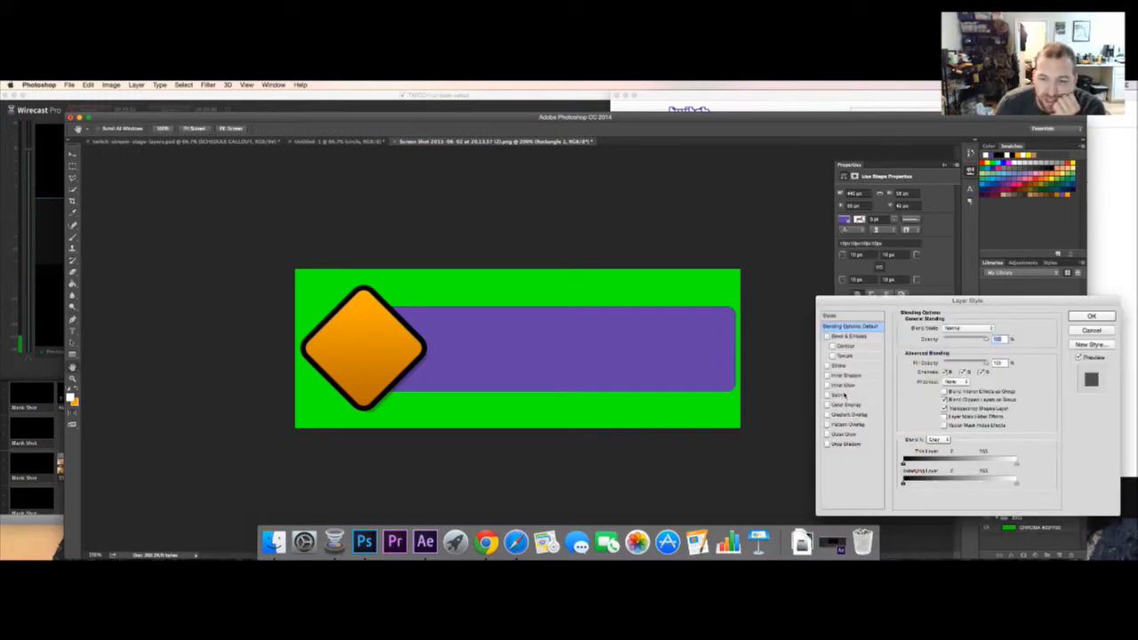
left_click(1099, 334)
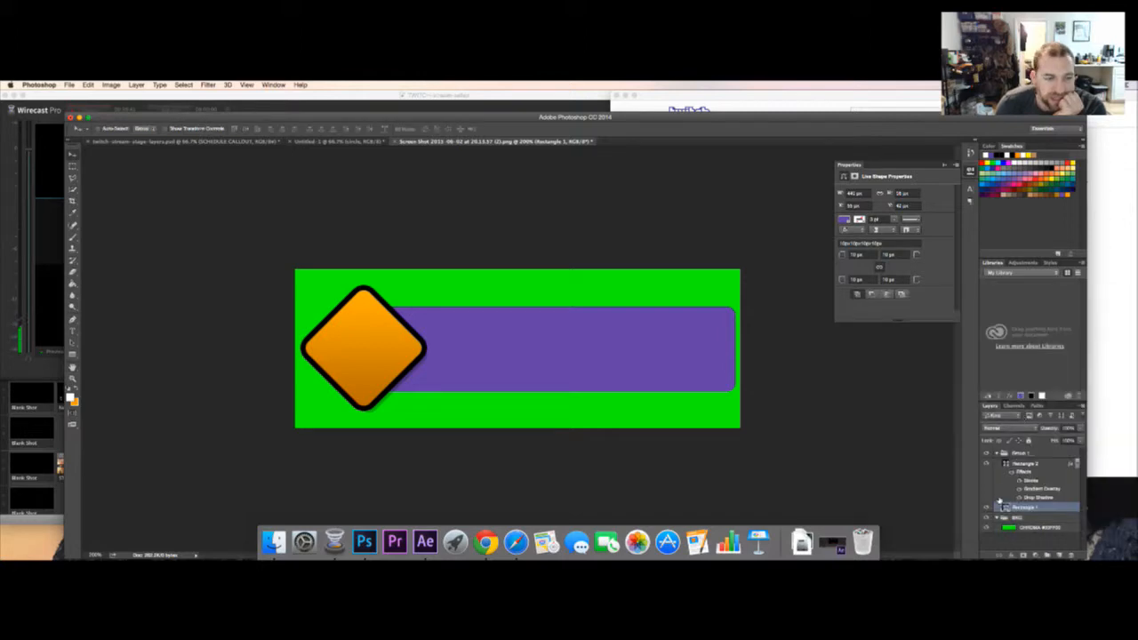
right_click(1053, 467)
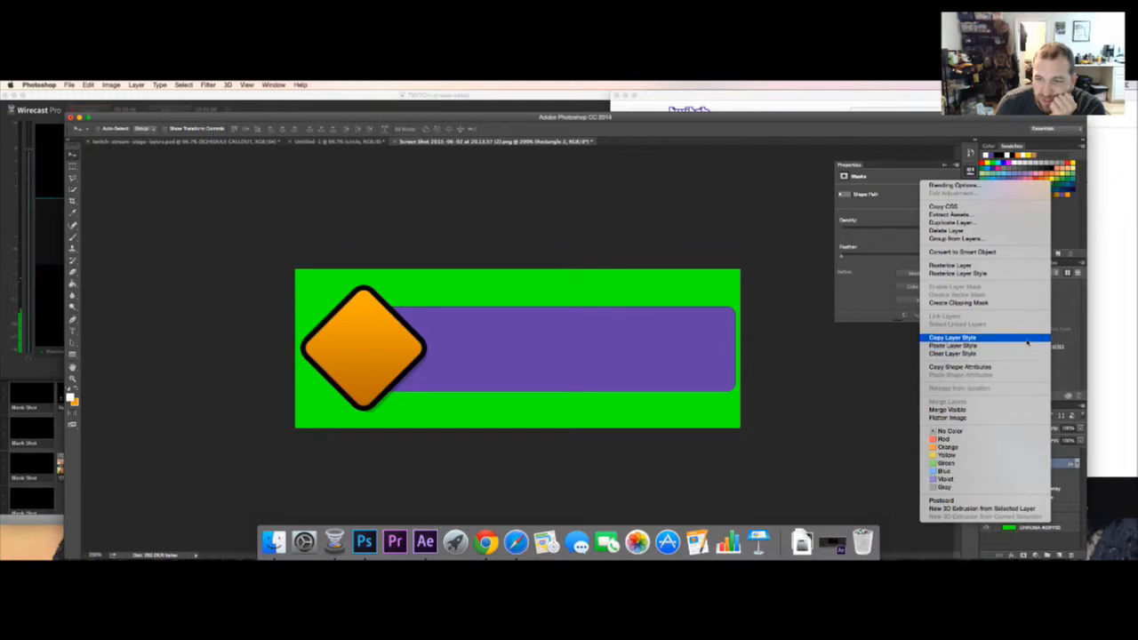
left_click(1028, 340)
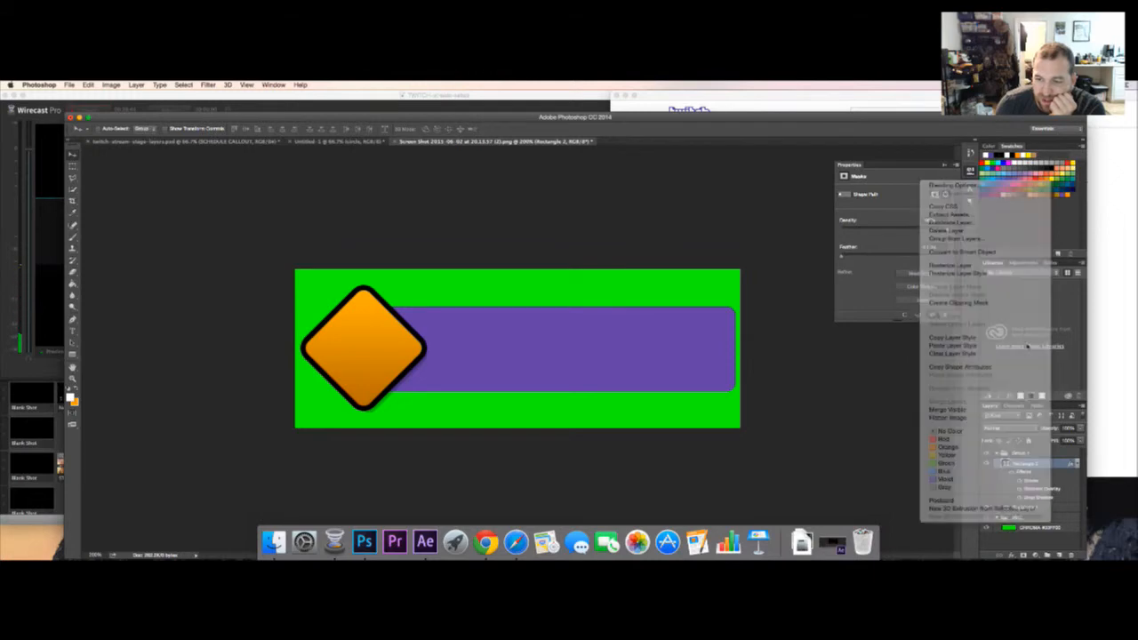
right_click(1057, 510)
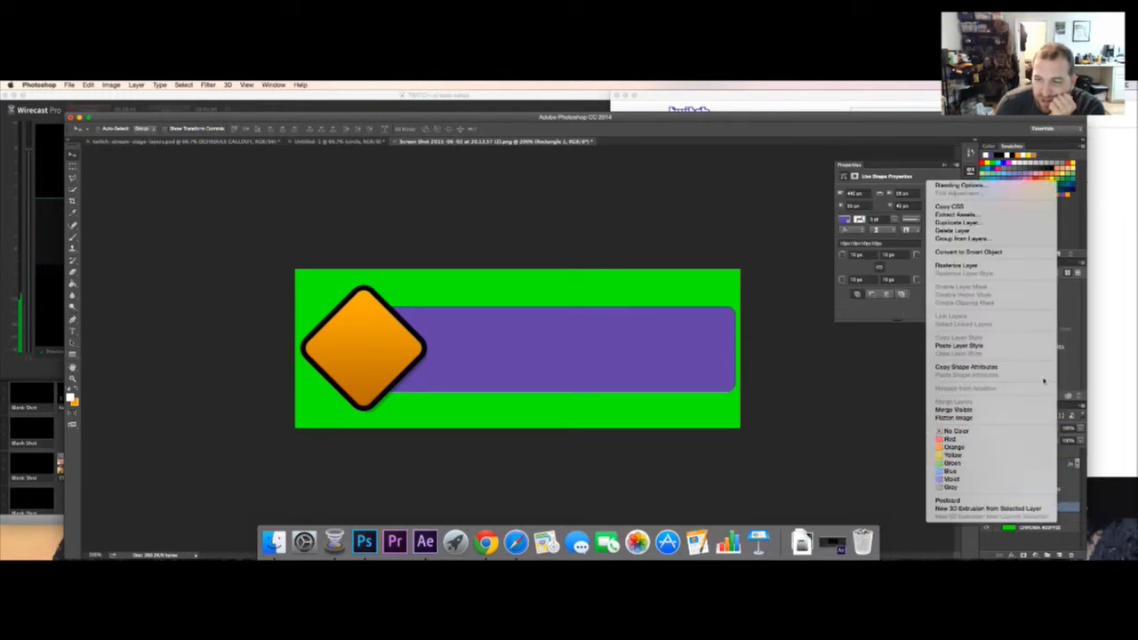
left_click(1039, 346)
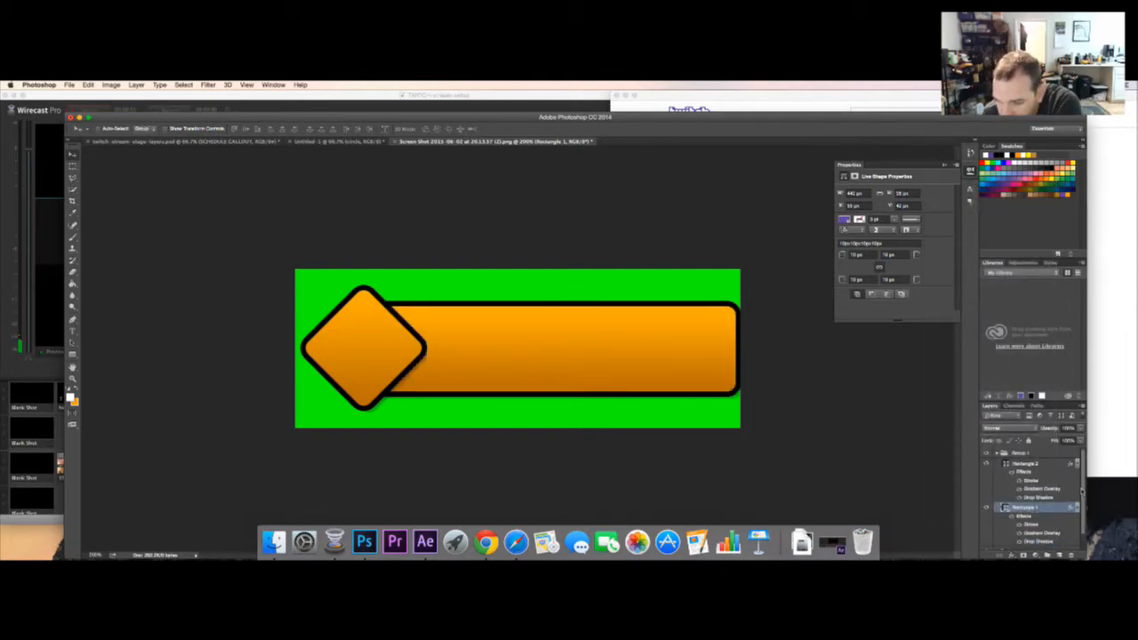
Hide the Gradient Overlay and Drop Shadow effects on the bar's layer, Rectangle 1
left_click_drag(1083, 491, 1082, 505)
left_click(1019, 517)
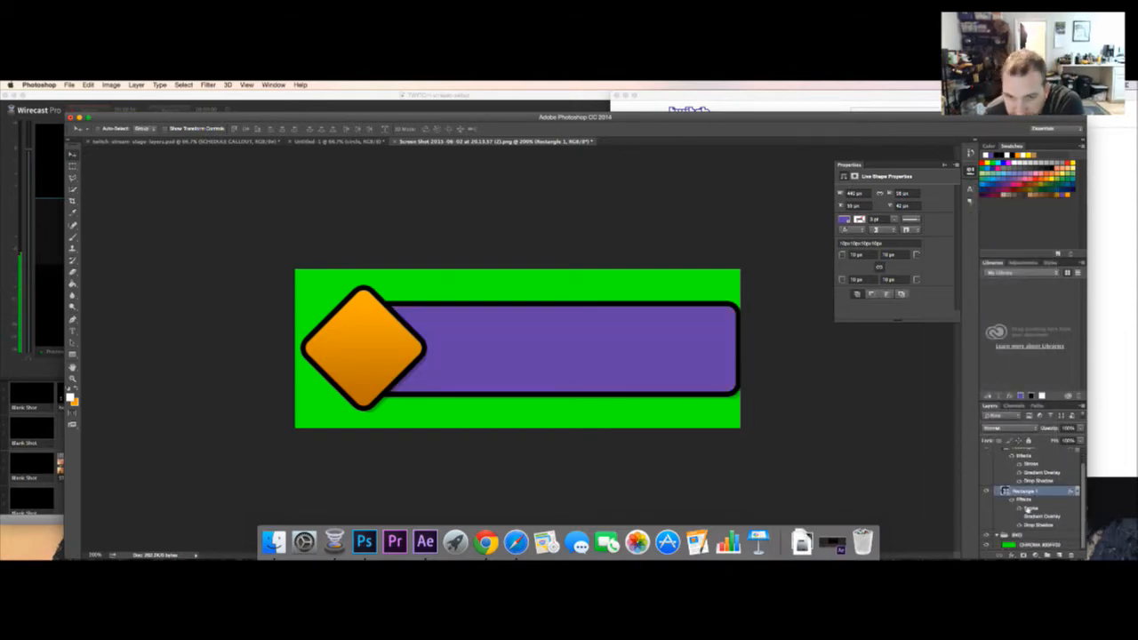
left_click(1020, 525)
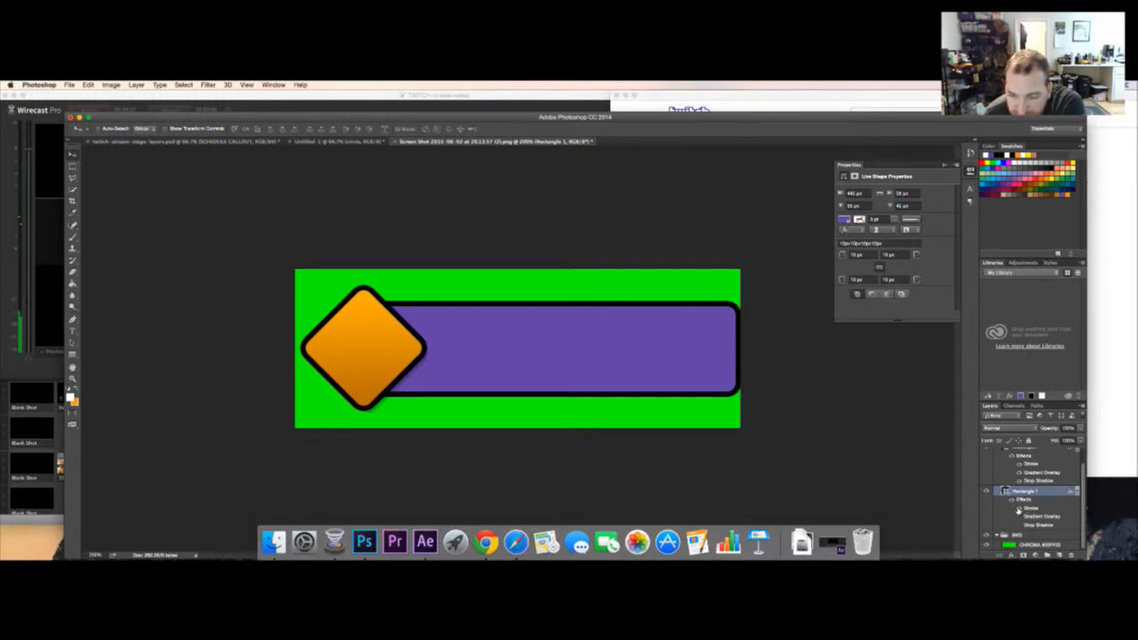
Set the purple bar's black outside stroke to 3 px and accept the layer style
double_click(1036, 512)
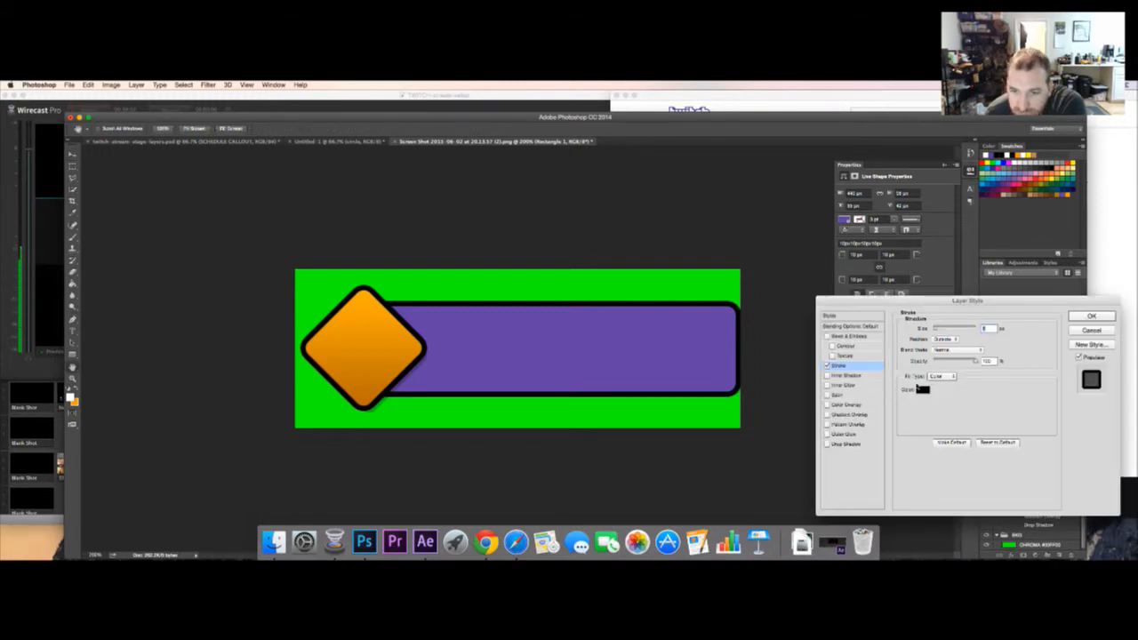
type("1")
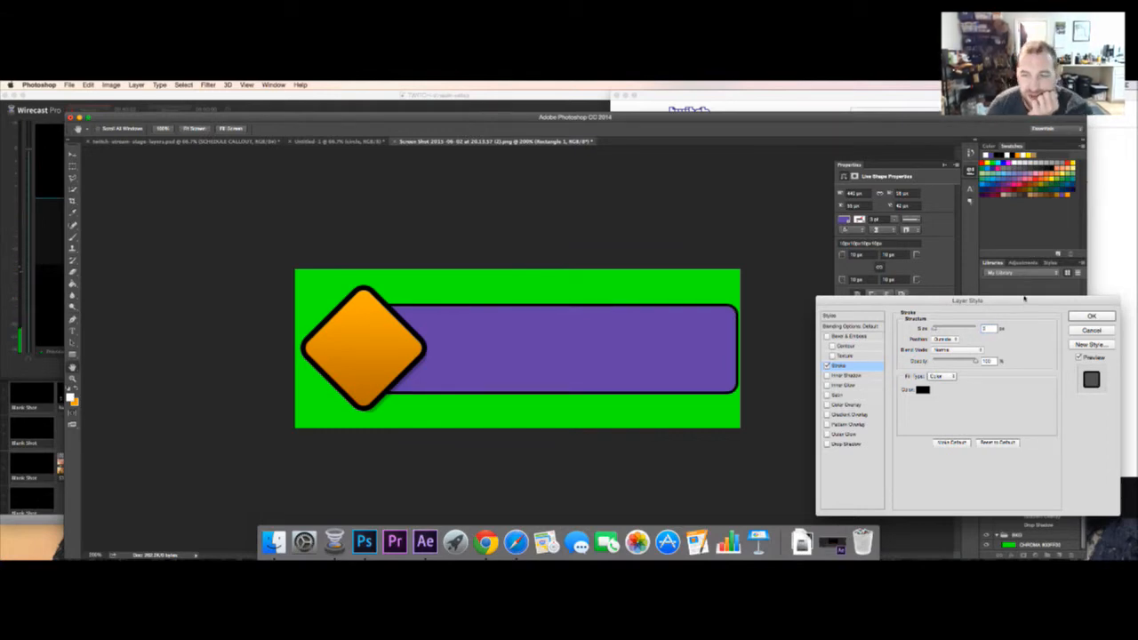
left_click(1091, 318)
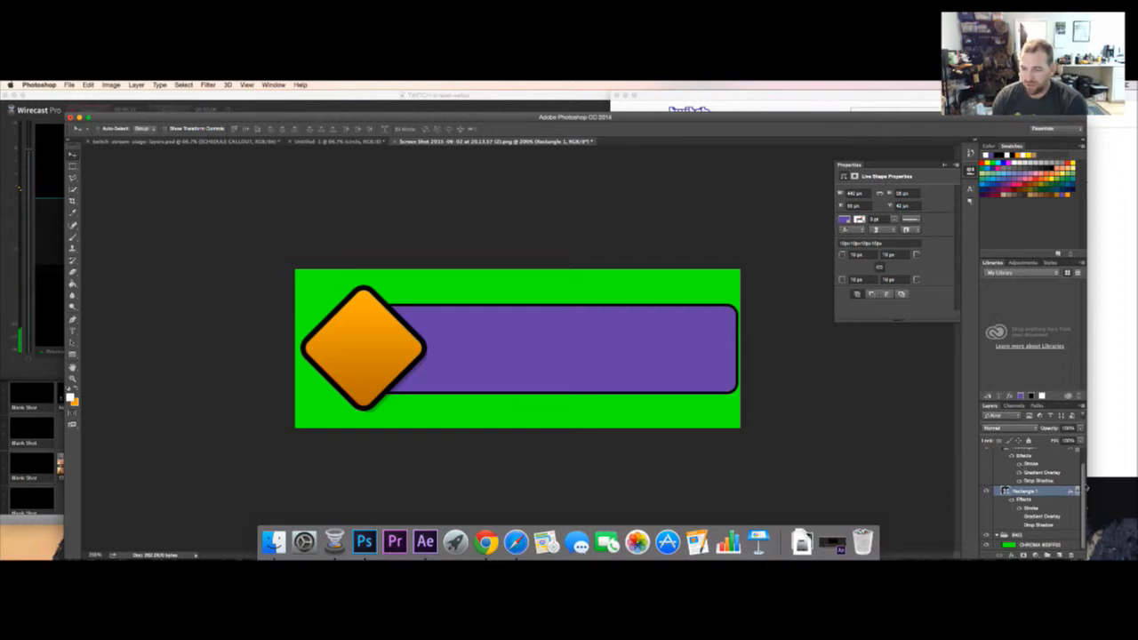
Collapse the effects lists of both rectangle layers and rename Group 1 as "Notification Box"
scroll(1083, 486, "up", 2)
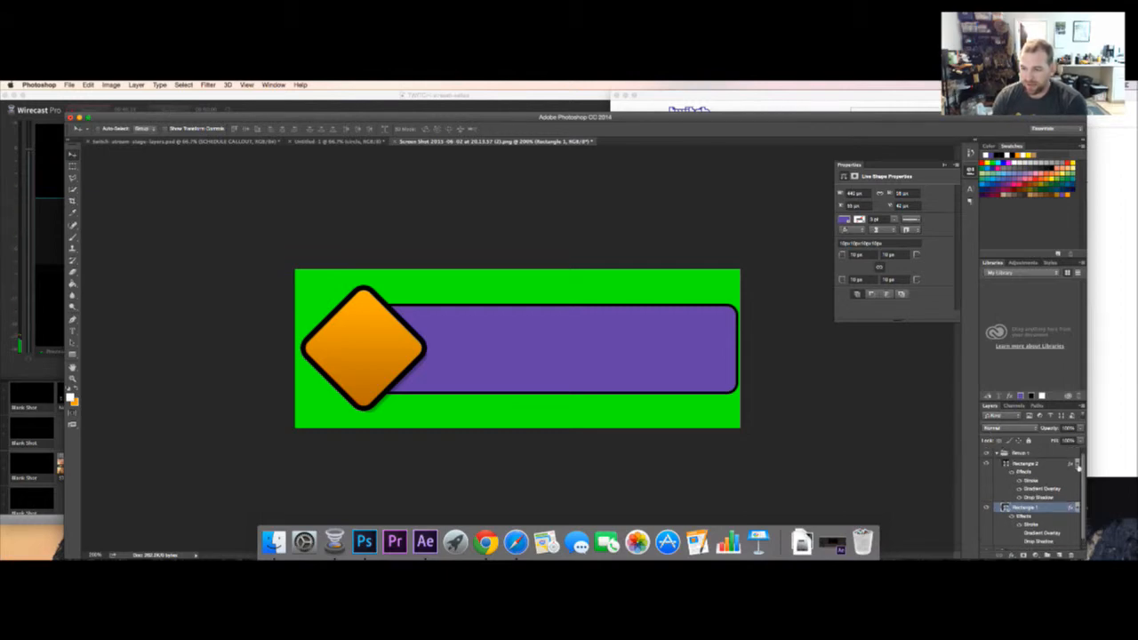
left_click(1078, 465)
left_click(1077, 475)
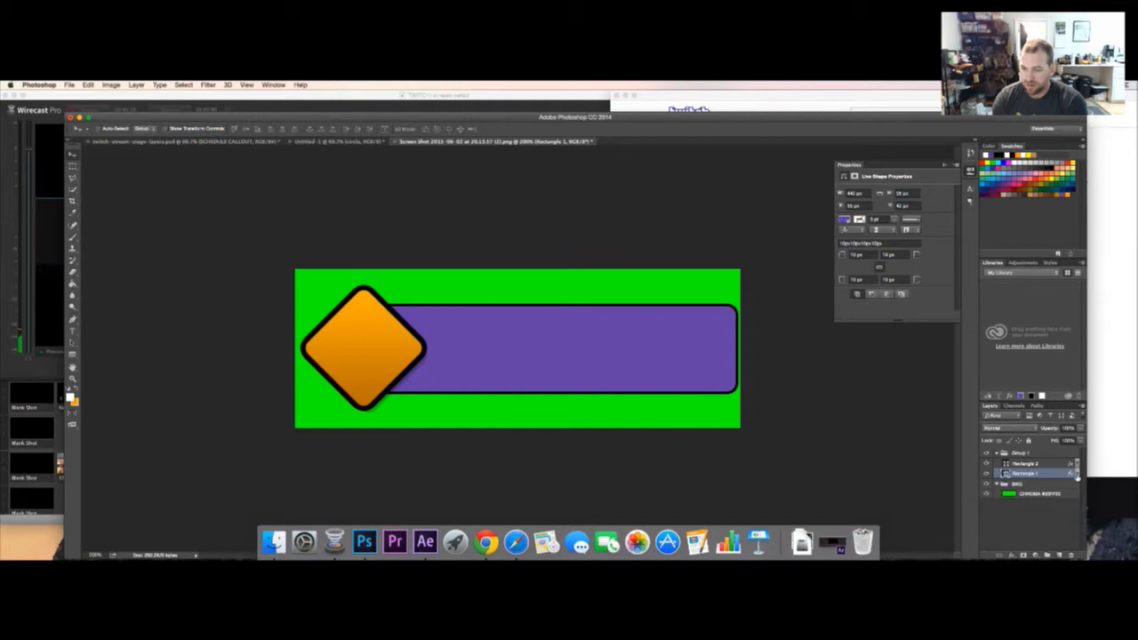
left_click(1028, 455)
double_click(1023, 453)
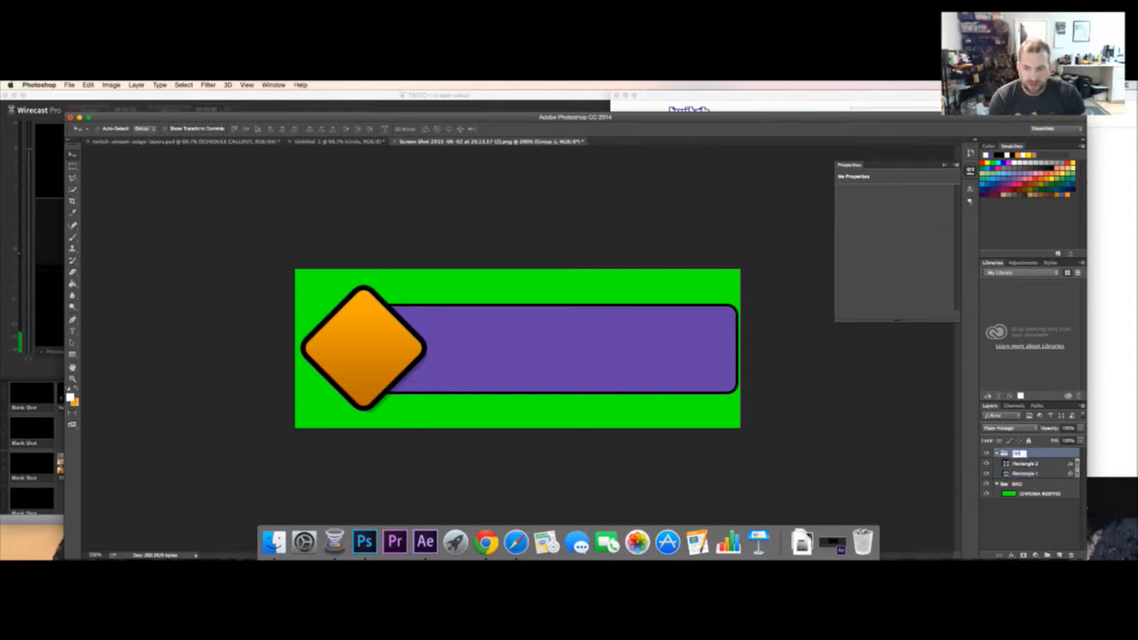
type("Notification Box")
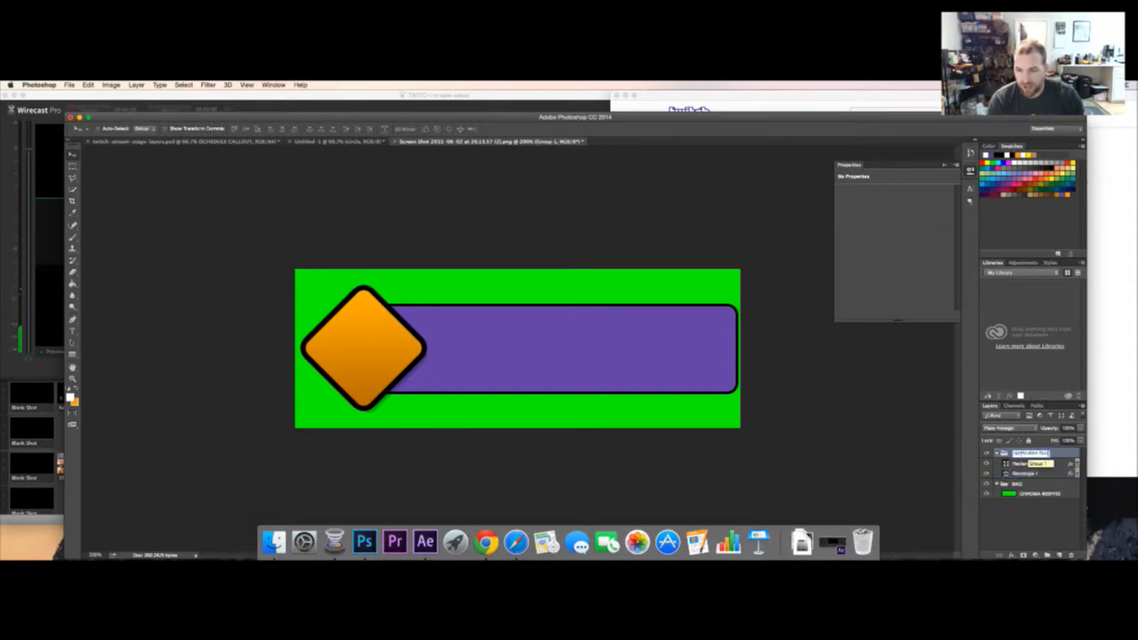
key("Return")
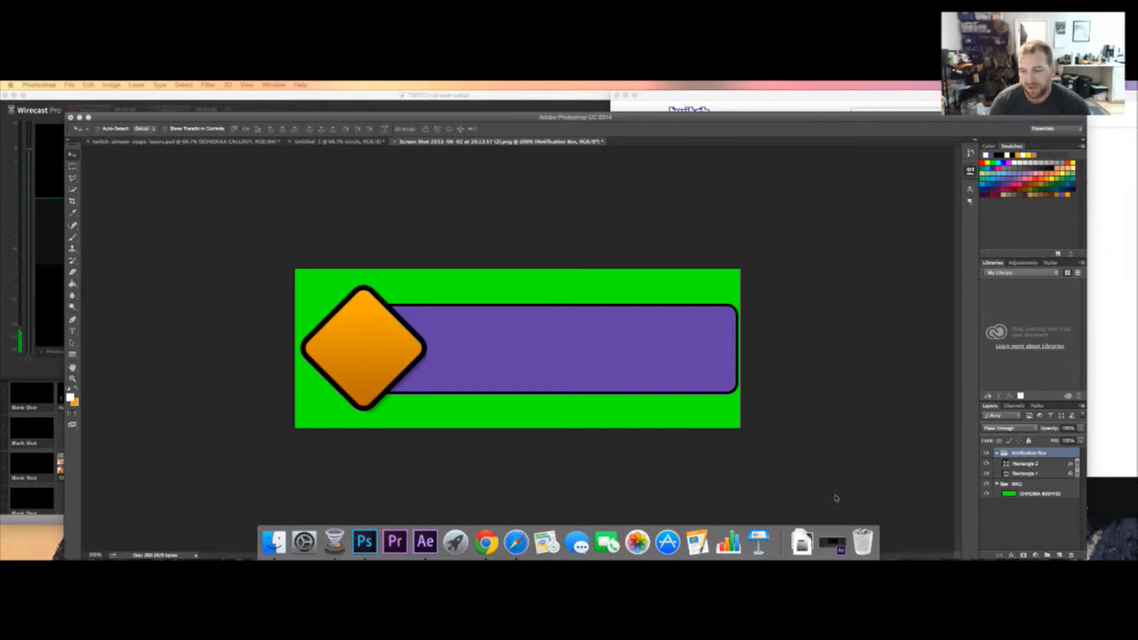
Set the diamond's stroke size to 3 px in the Rectangle 2 layer style and accept it
left_click(1002, 465)
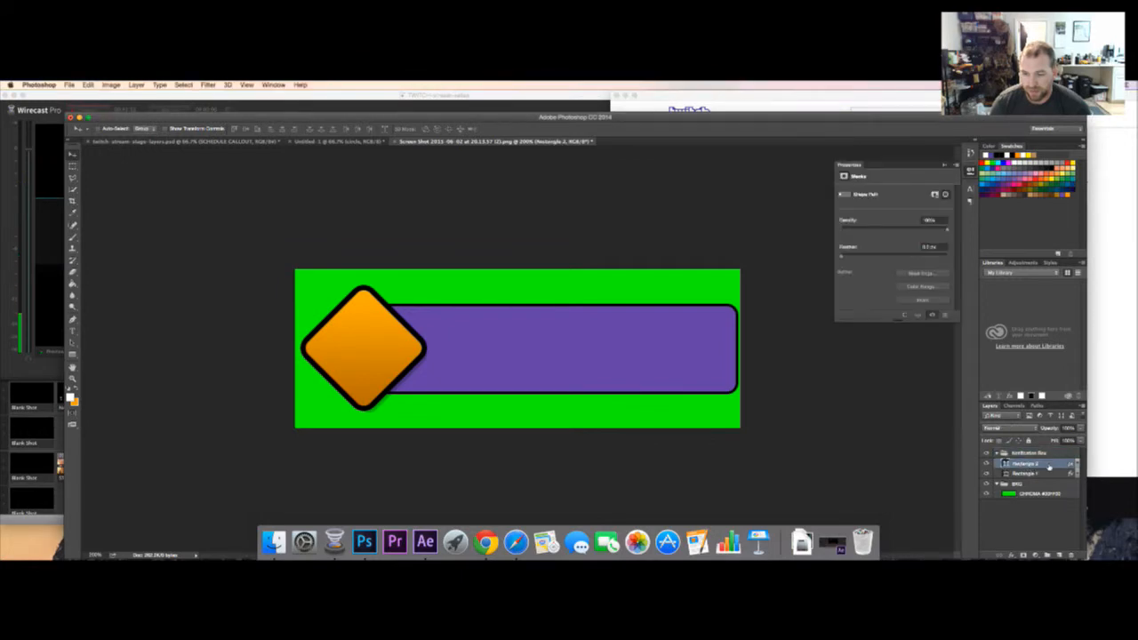
double_click(1049, 467)
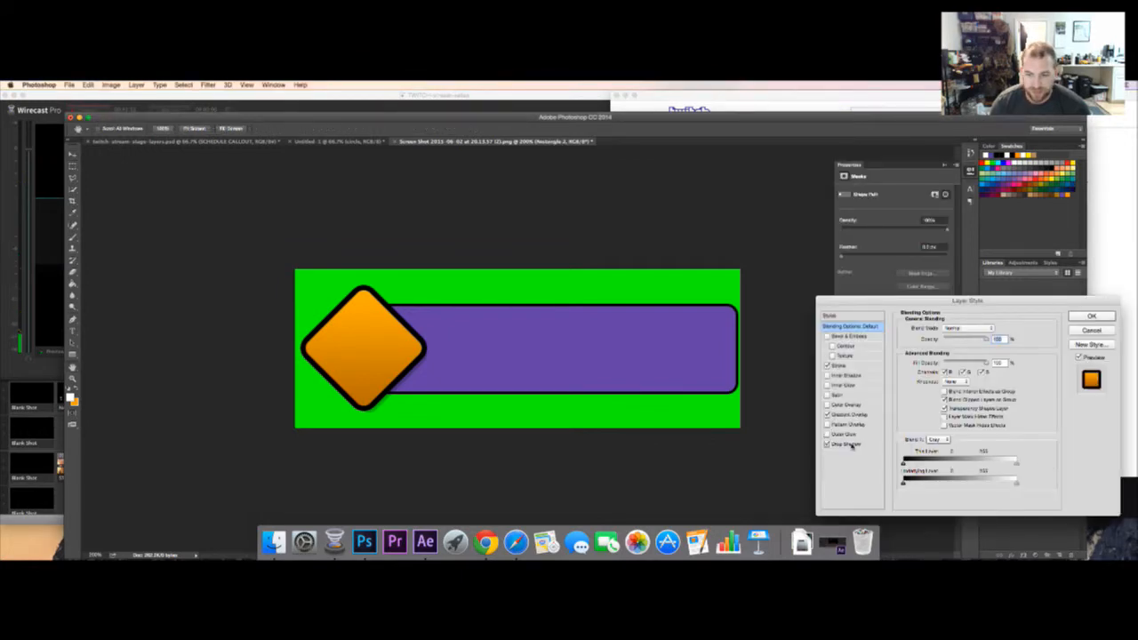
left_click(852, 444)
left_click(854, 417)
left_click(845, 366)
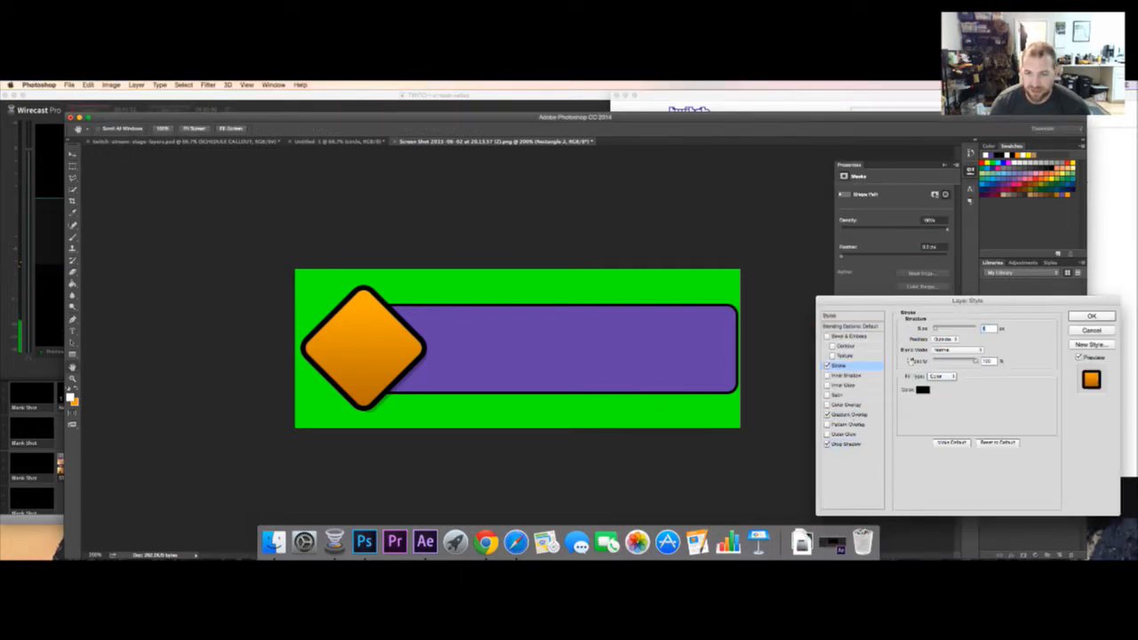
type("3")
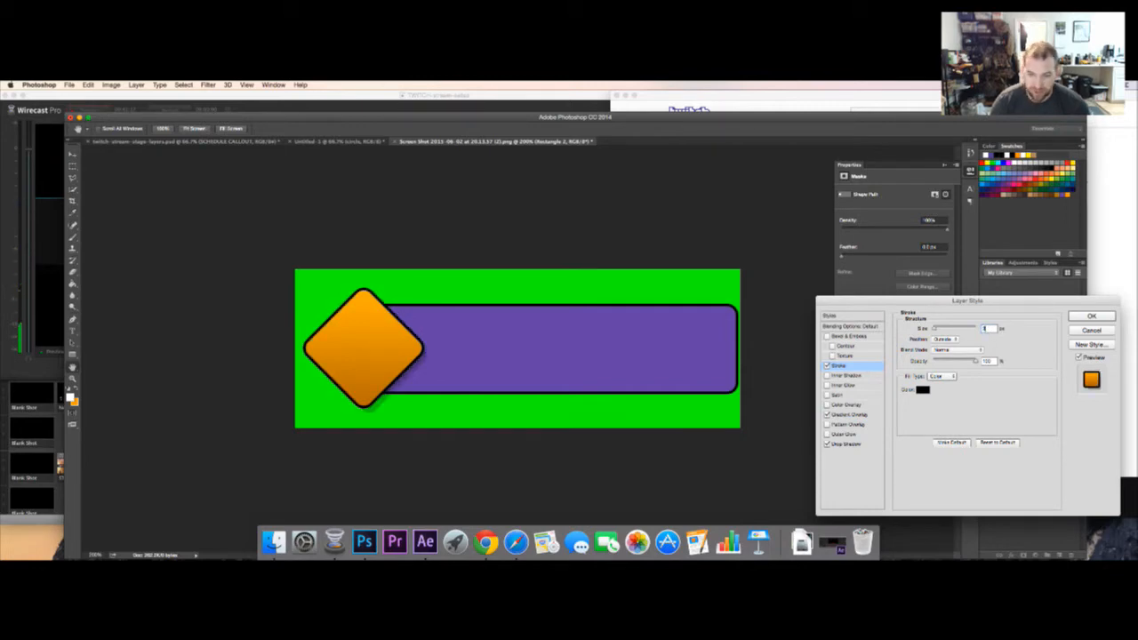
key("Return")
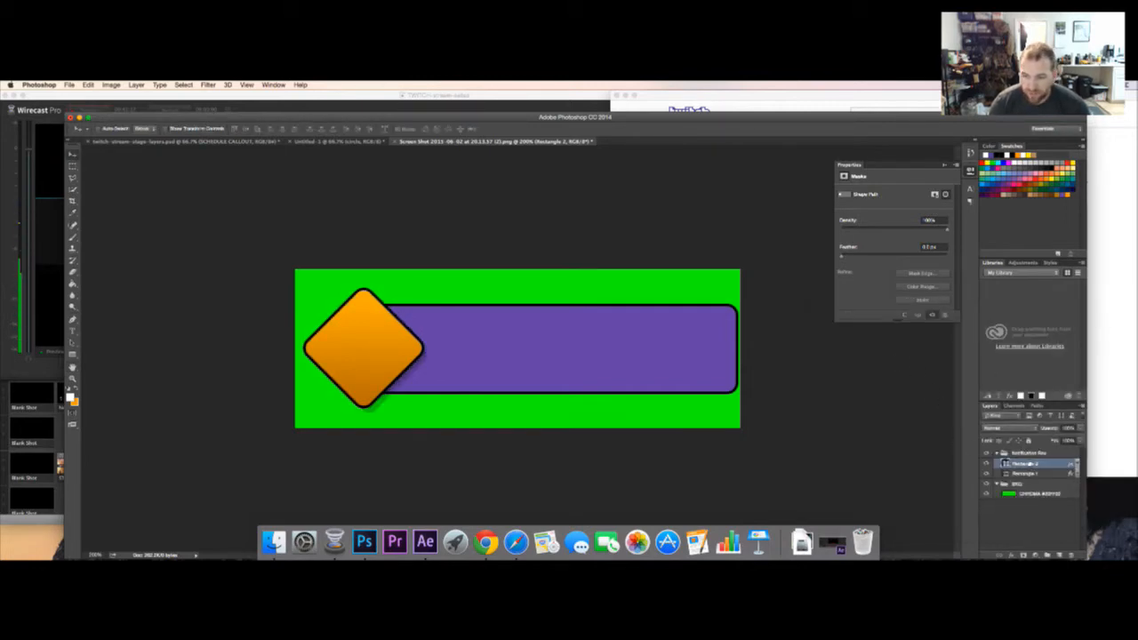
left_click(88, 84)
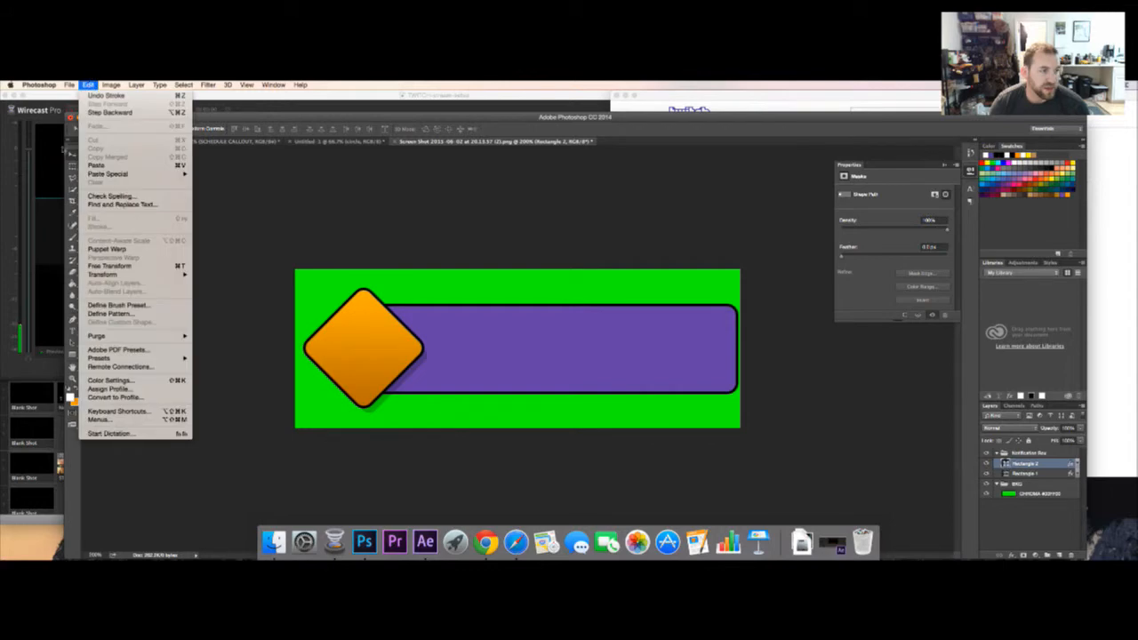
mouse_move(188, 283)
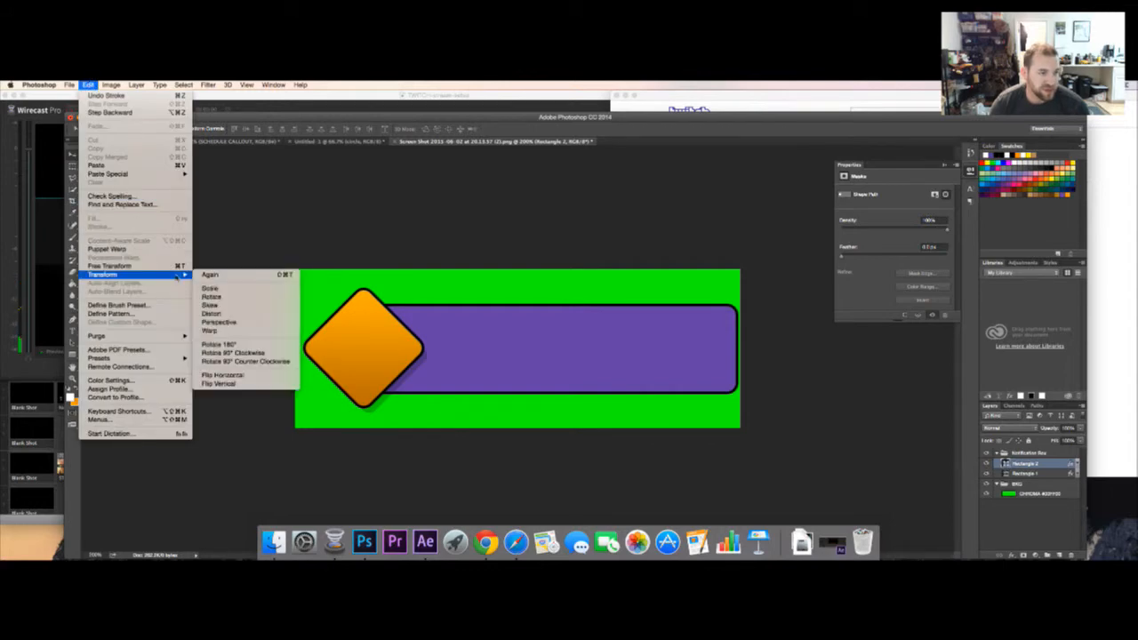
left_click(228, 302)
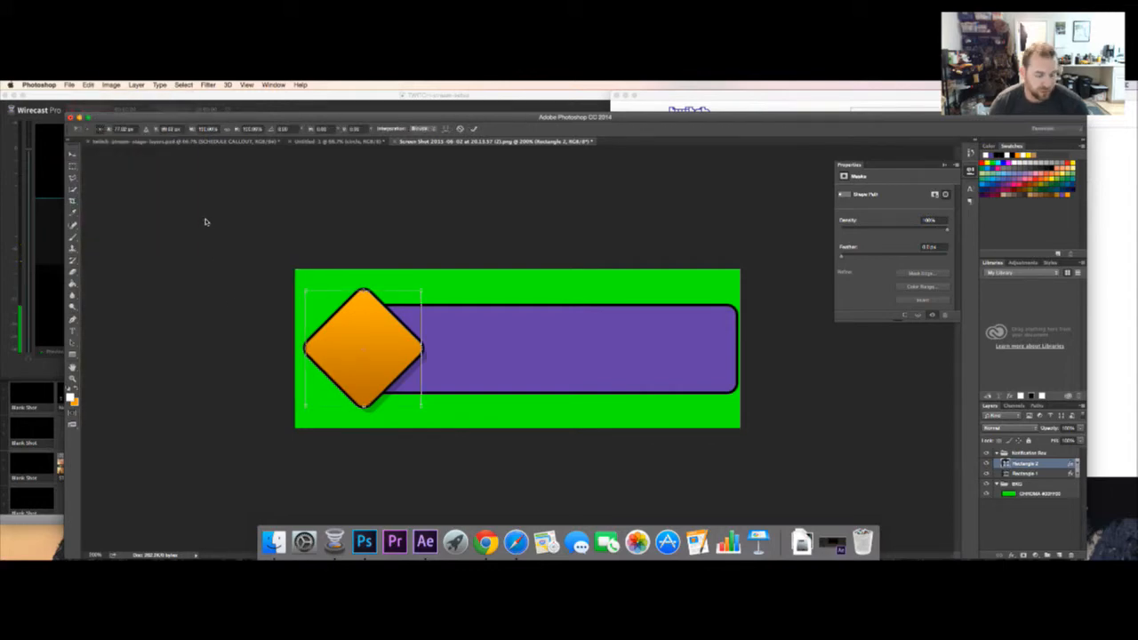
key("Escape")
Scale the orange diamond down to roughly half its size and place it over the purple bar's upper-left corner area
left_click(88, 84)
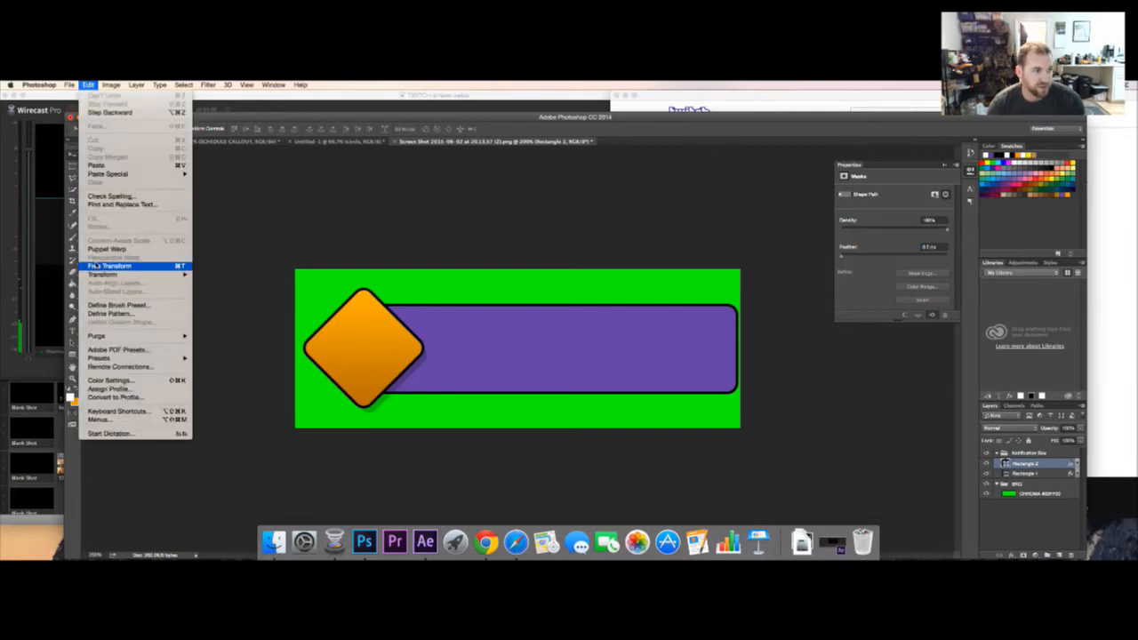
mouse_move(185, 274)
left_click(210, 289)
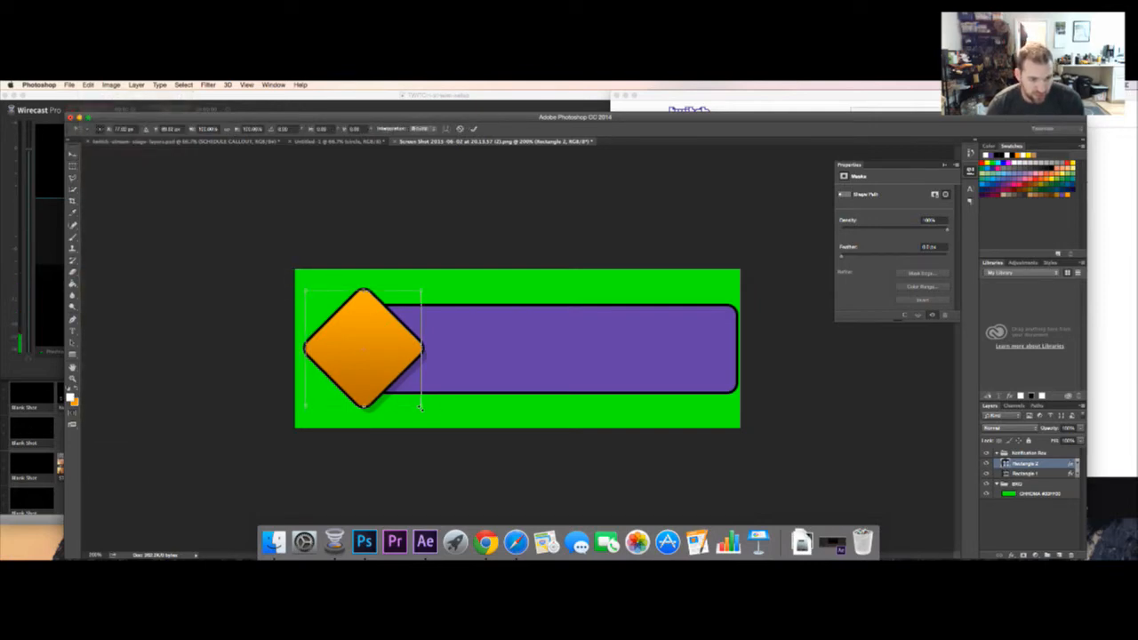
left_click_drag(421, 406, 351, 315)
key("Return")
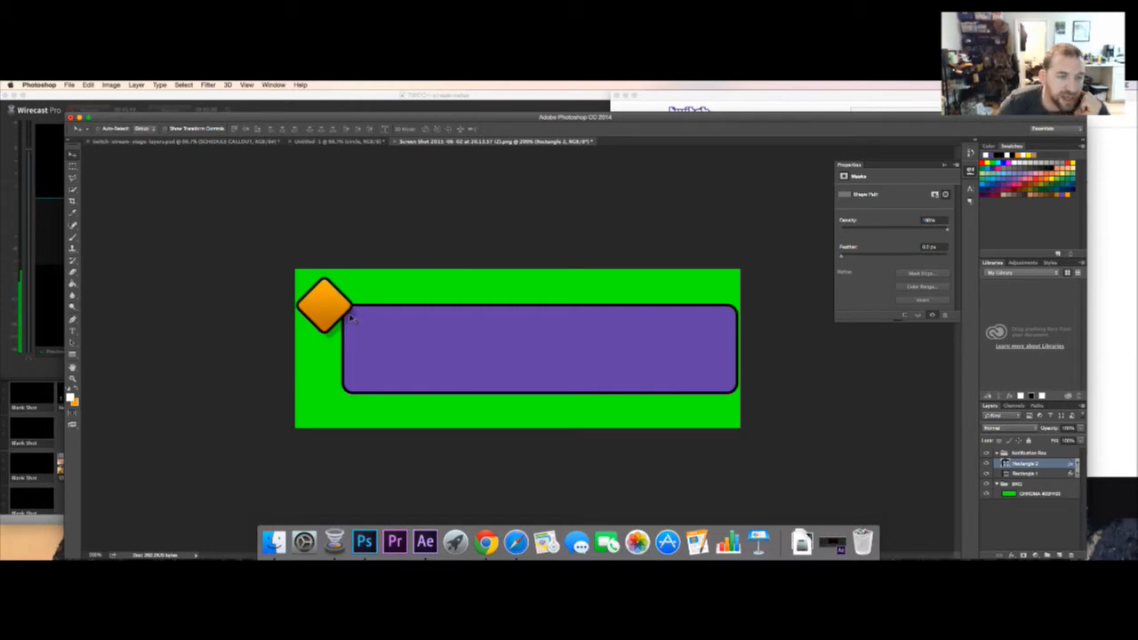
Stretch the purple bar's left edge out beneath the diamond to near the canvas edge, and nudge the bar slightly left
left_click(1030, 474)
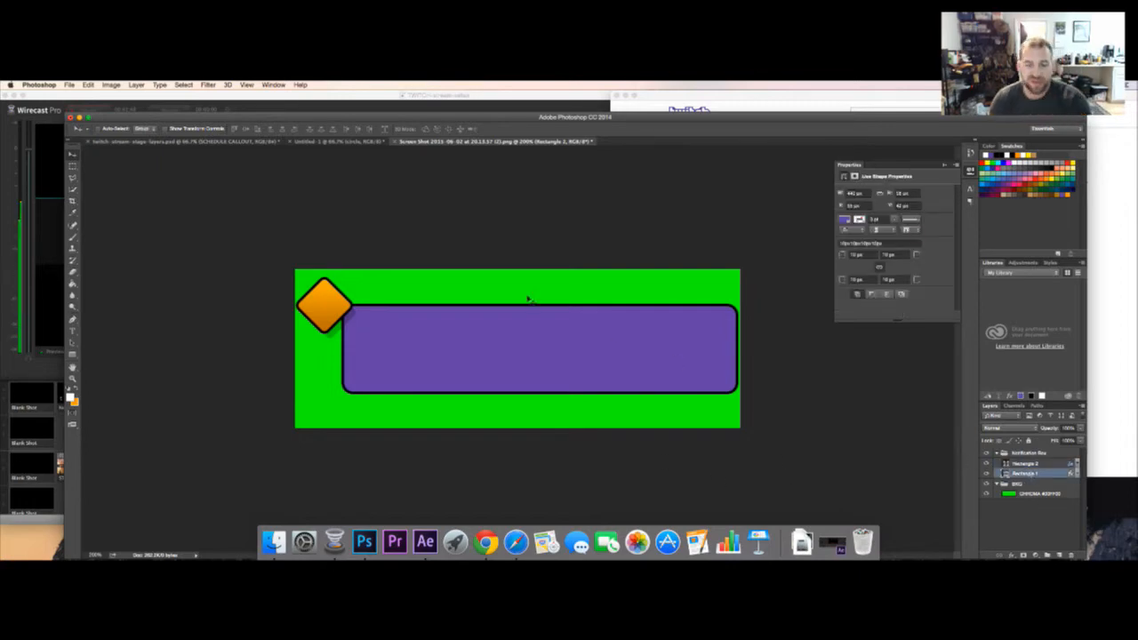
left_click(112, 85)
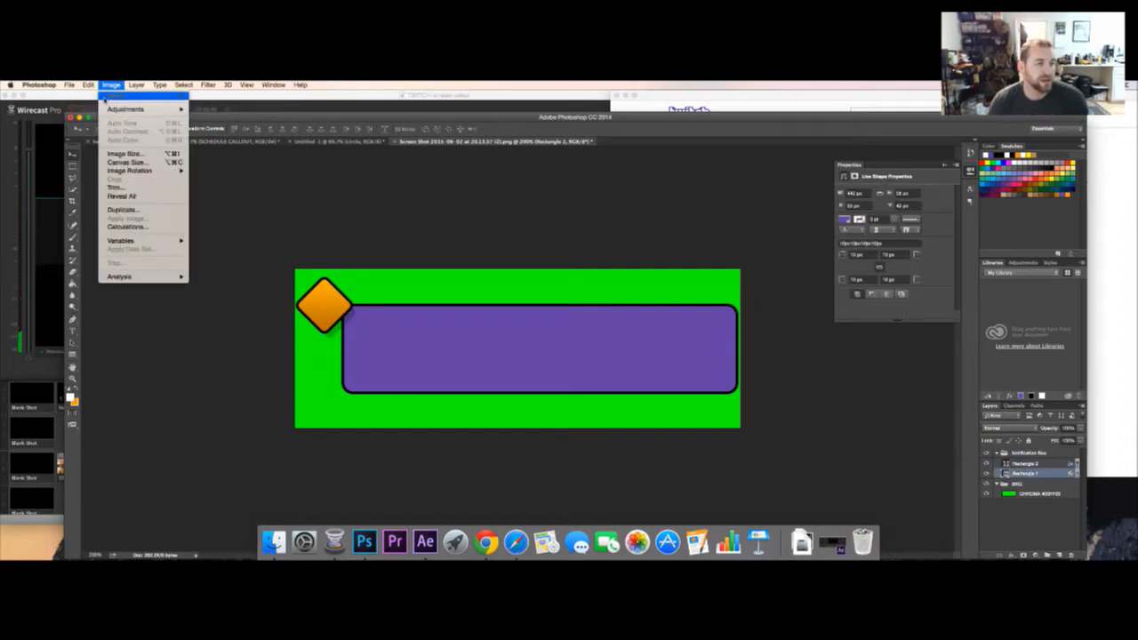
mouse_move(102, 274)
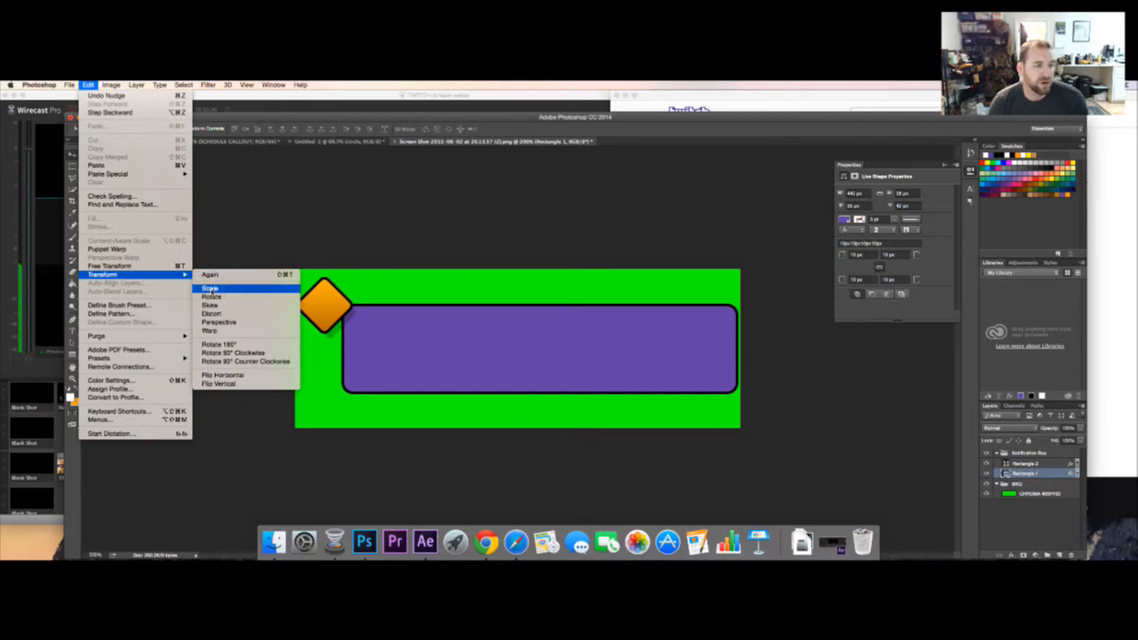
left_click(213, 287)
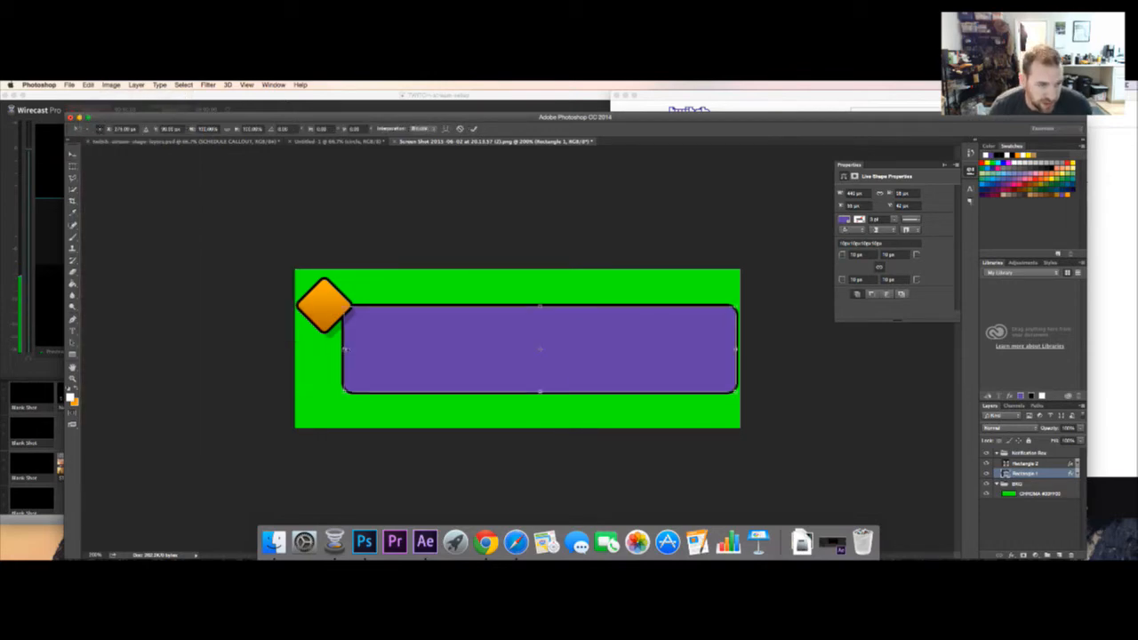
left_click_drag(344, 329, 299, 330)
key("Return")
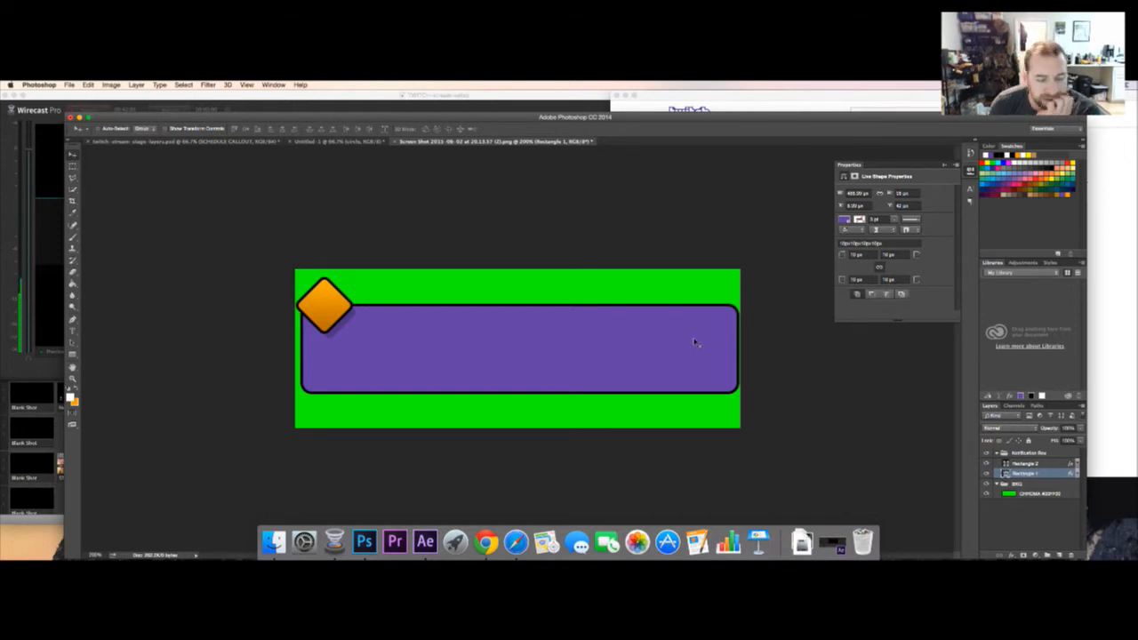
key("Left")
key("Left")
key("Right")
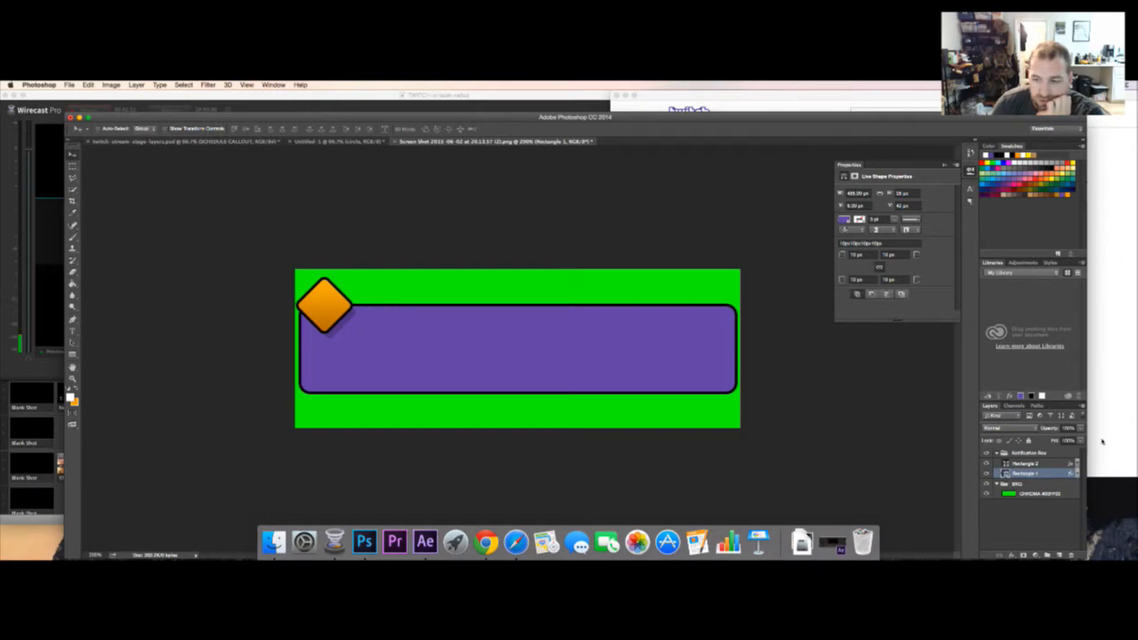
Nudge the orange diamond, Rectangle 2, up a few pixels on the bar's upper-left corner
left_click(1066, 464)
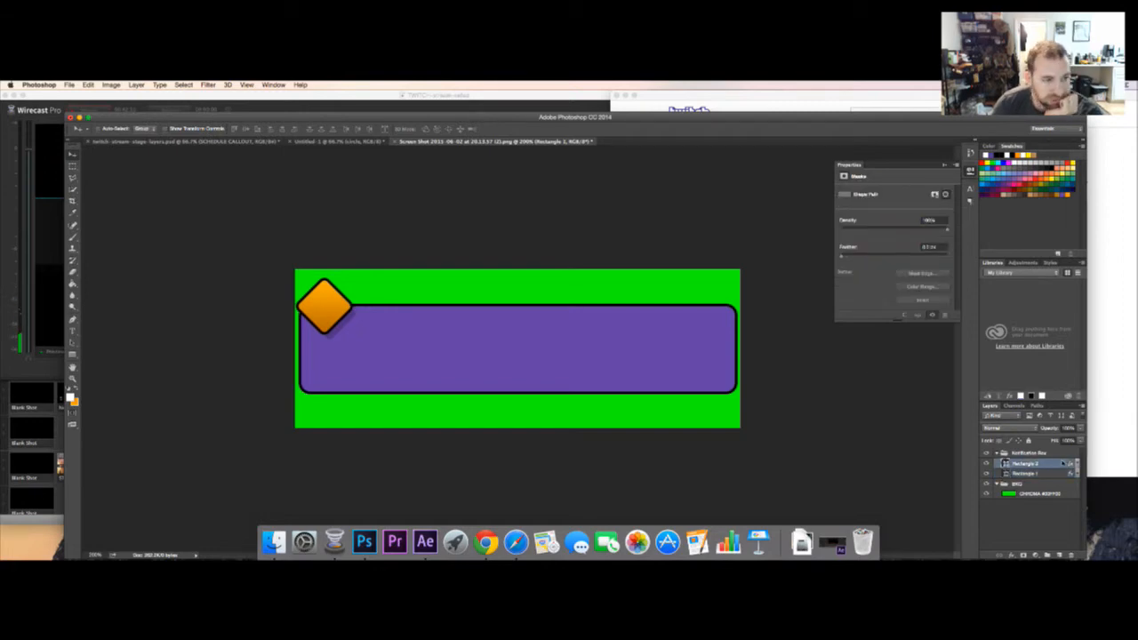
key("Up")
key("Up")
key("Up")
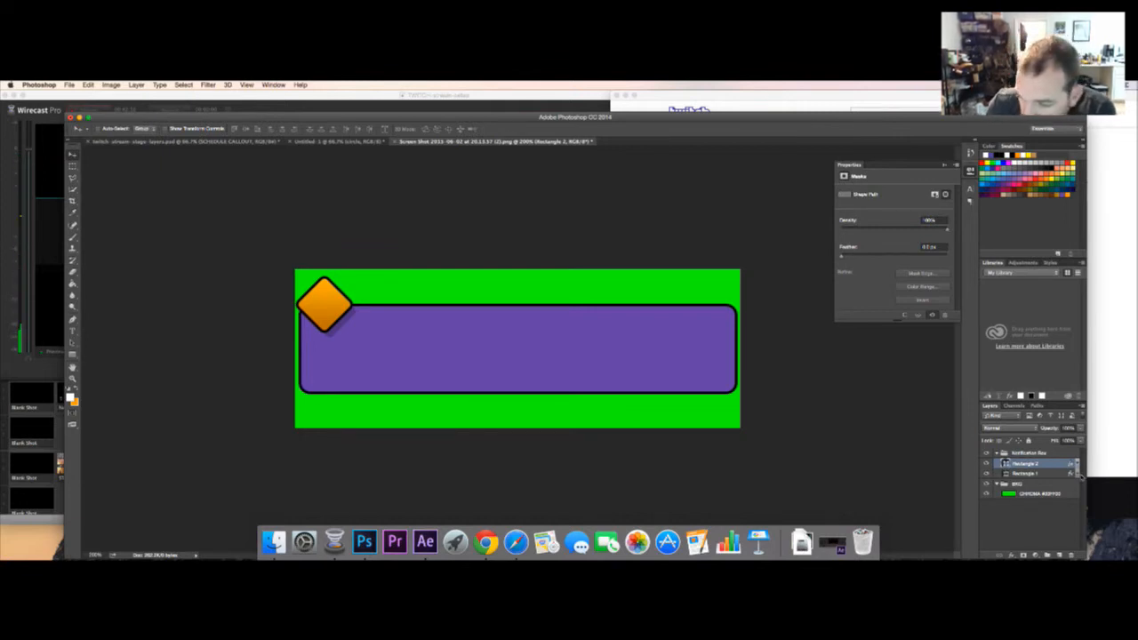
Reduce the distance of the diamond's drop shadow and accept the layer style
left_click(1076, 463)
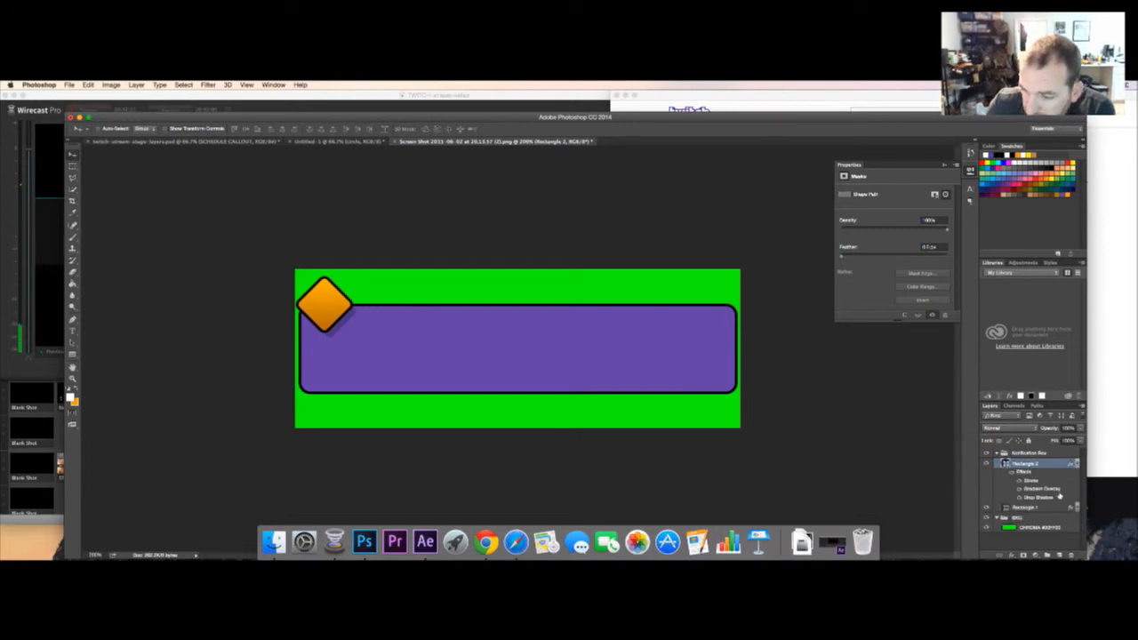
double_click(1059, 497)
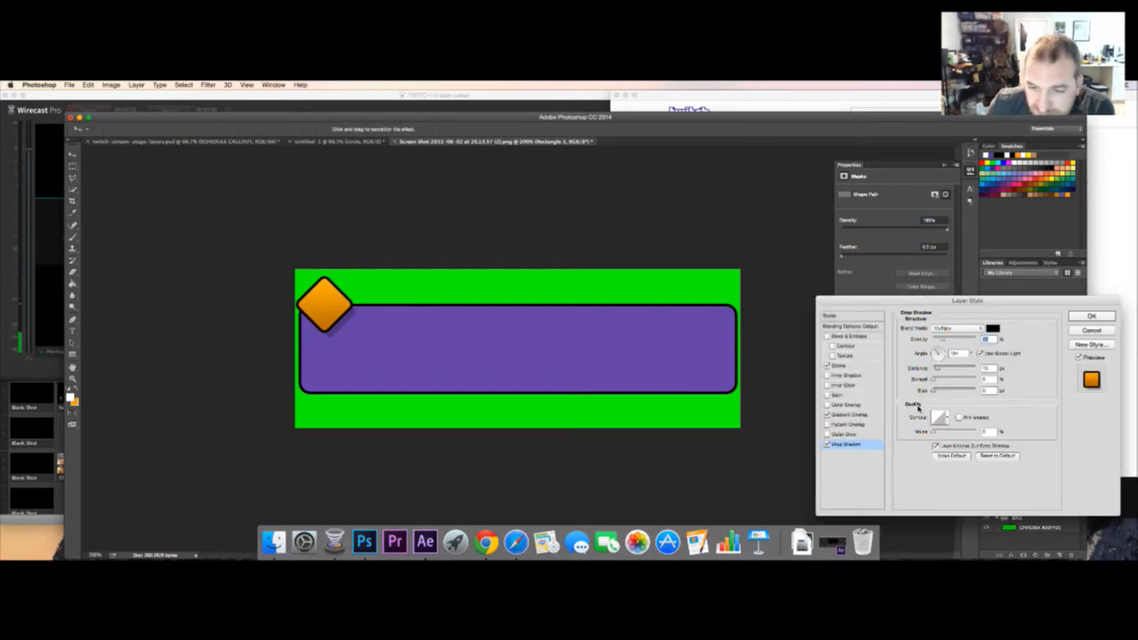
left_click(986, 368)
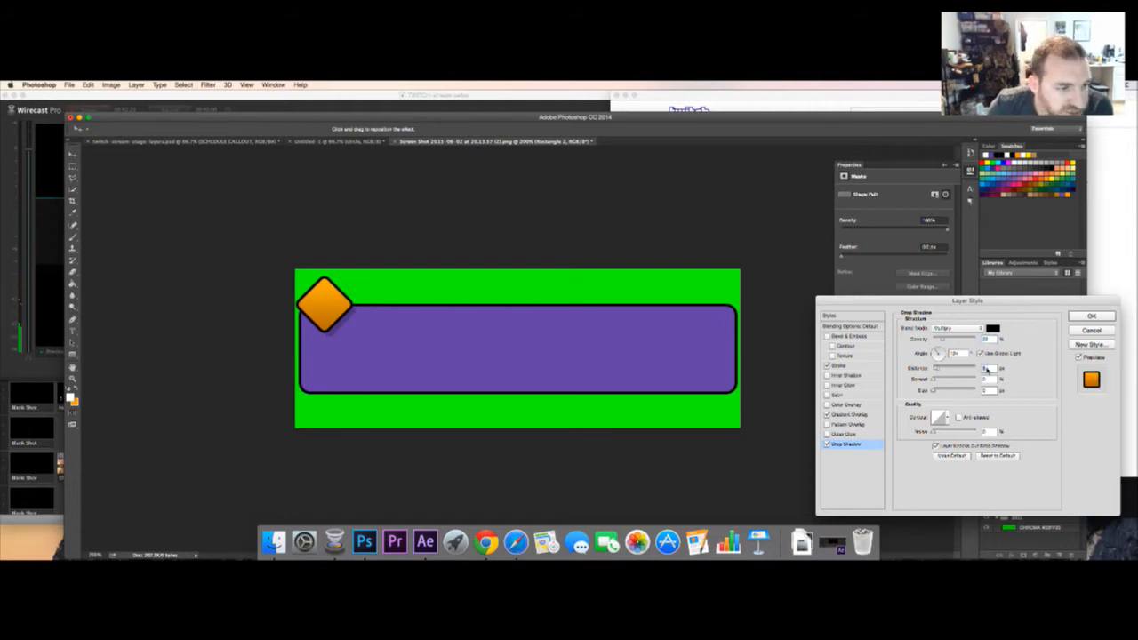
key("Down")
key("Down")
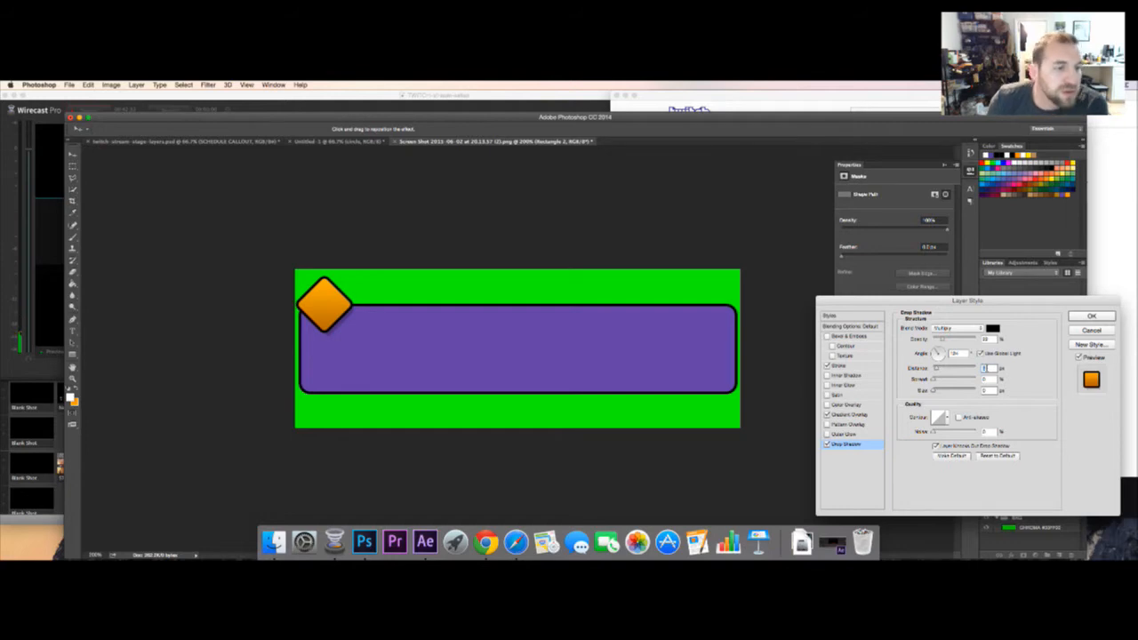
left_click(1080, 318)
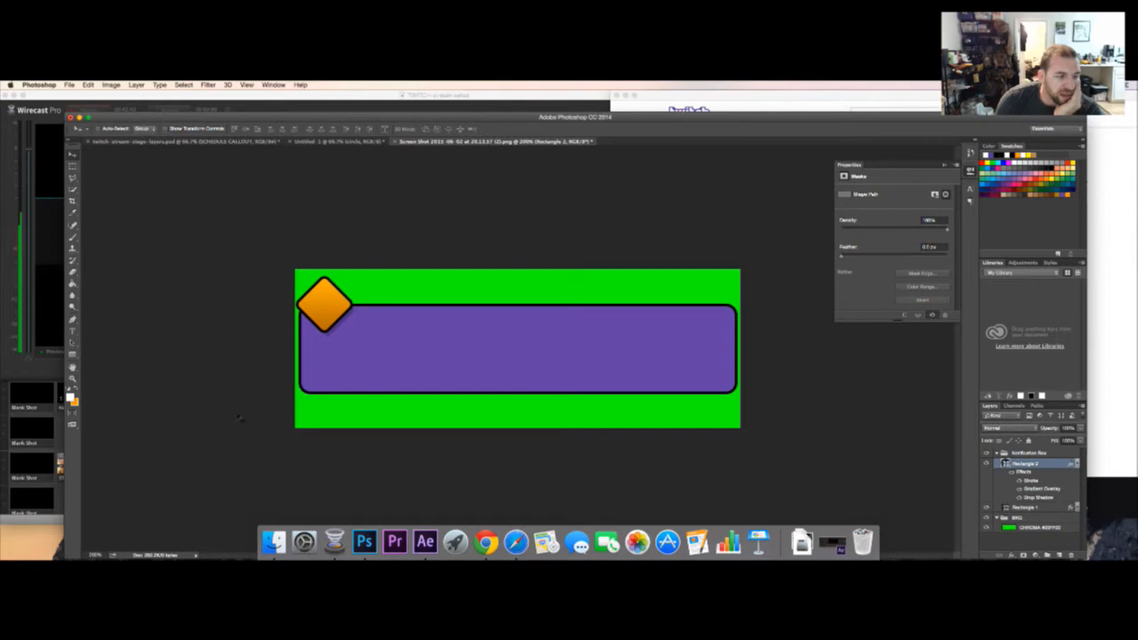
left_click(27, 367)
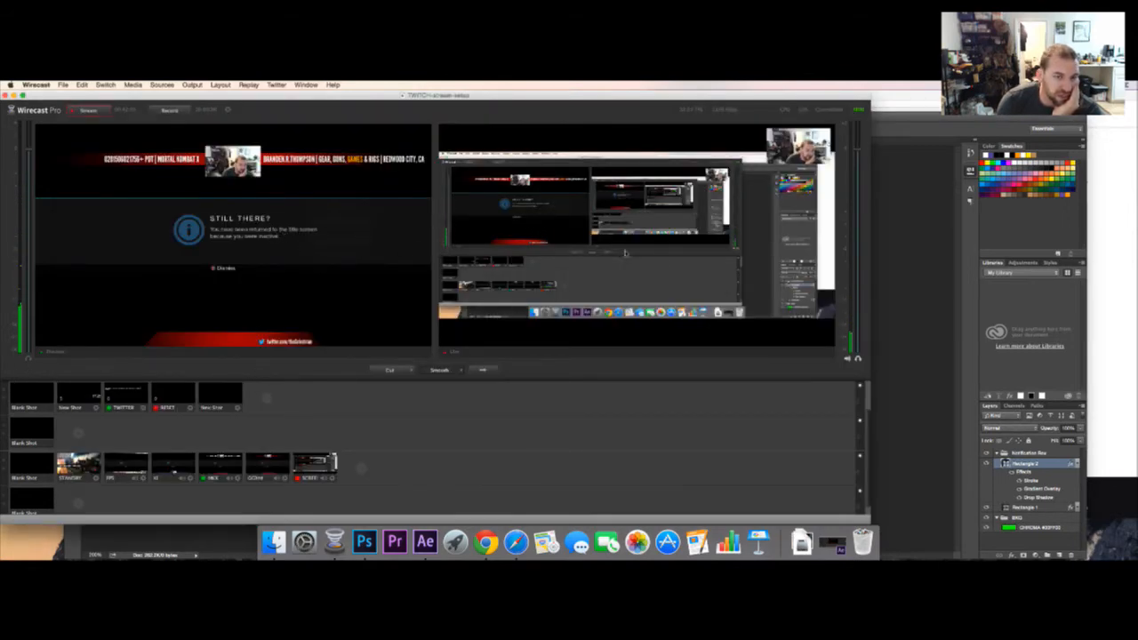
left_click(936, 330)
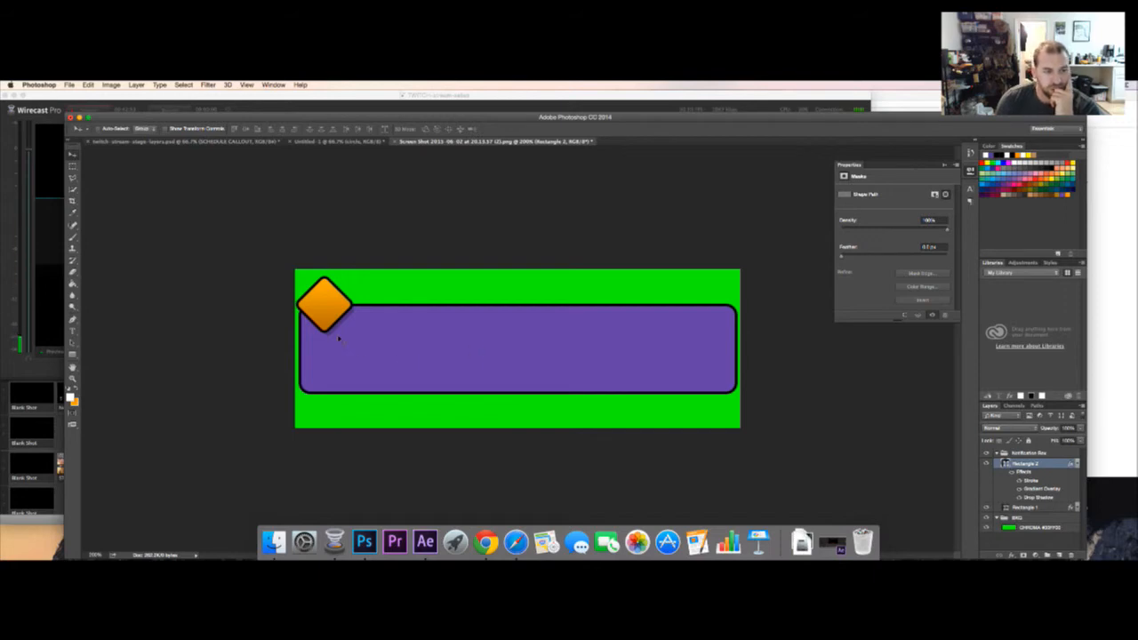
left_click(73, 331)
left_click(414, 333)
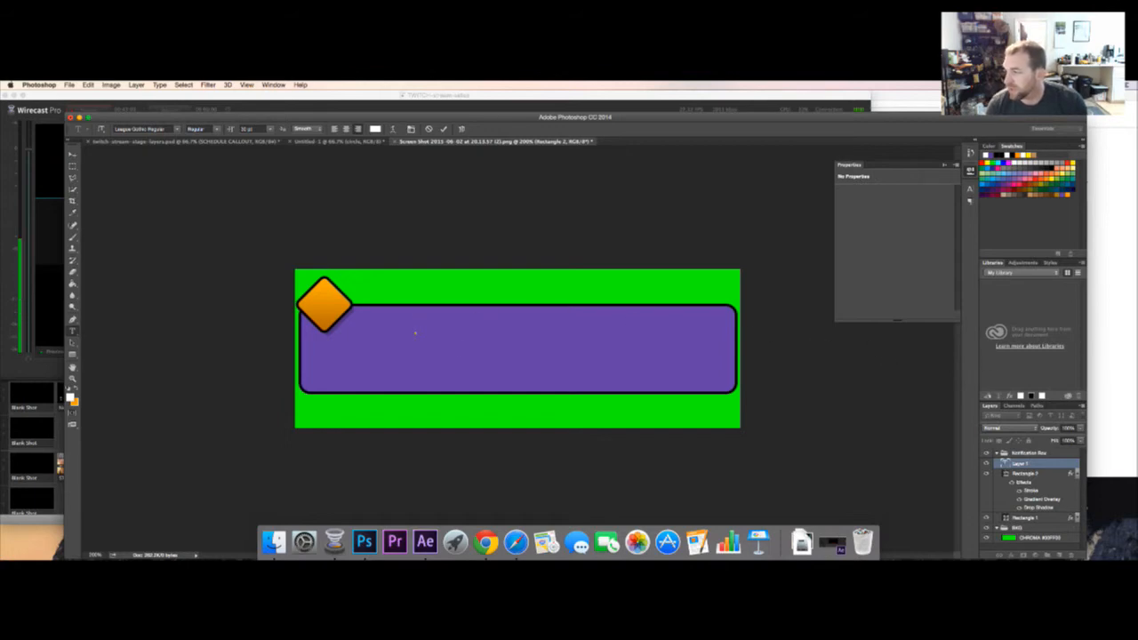
key("super+Tab")
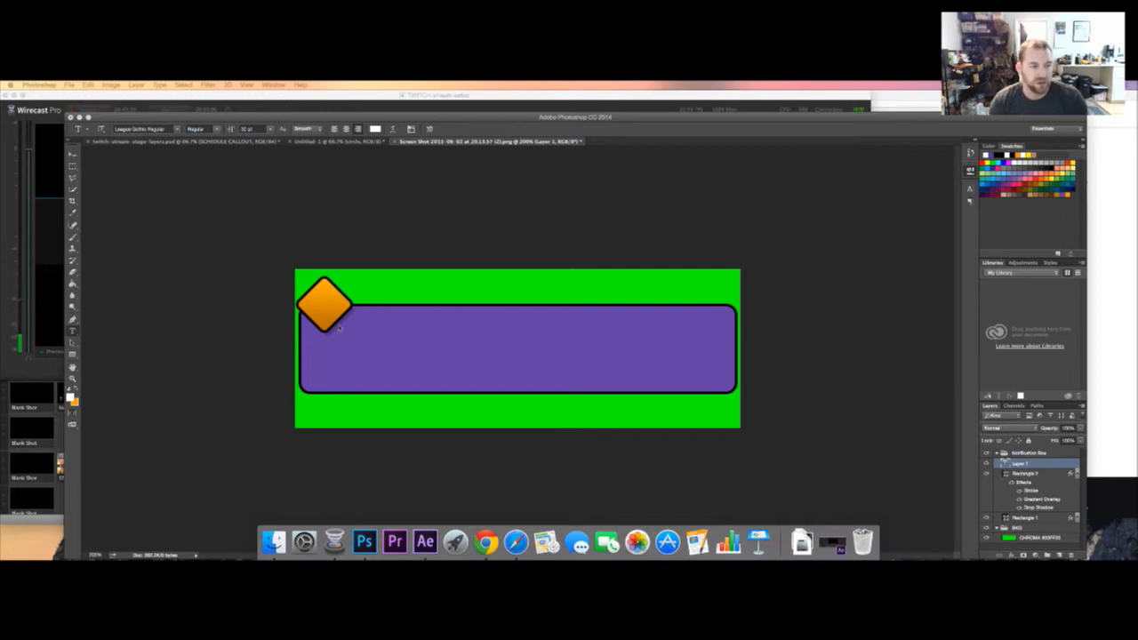
left_click(326, 331)
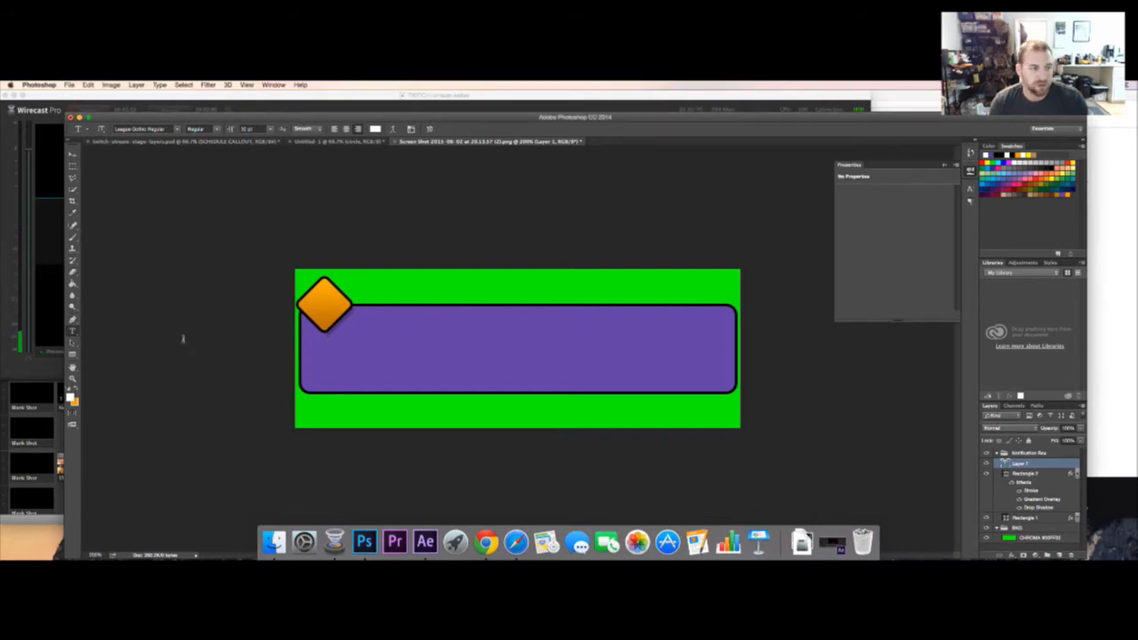
Add the white text "NEW FOLLOWER:" and move it to the upper part of the purple bar, just right of the diamond
left_click(357, 329)
type("N")
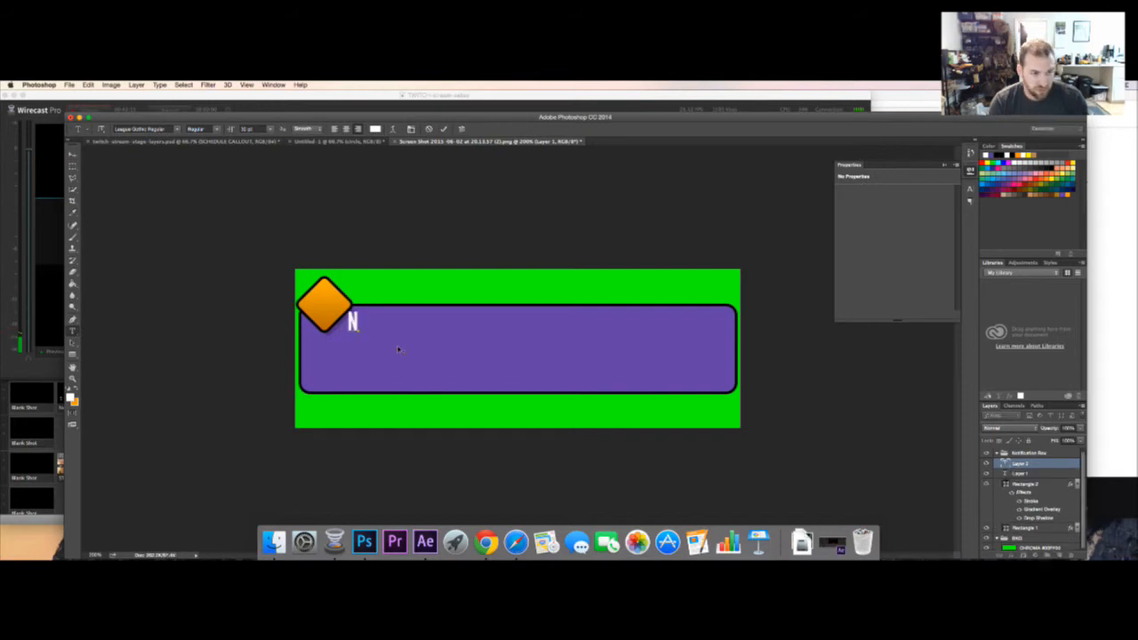
type("EW")
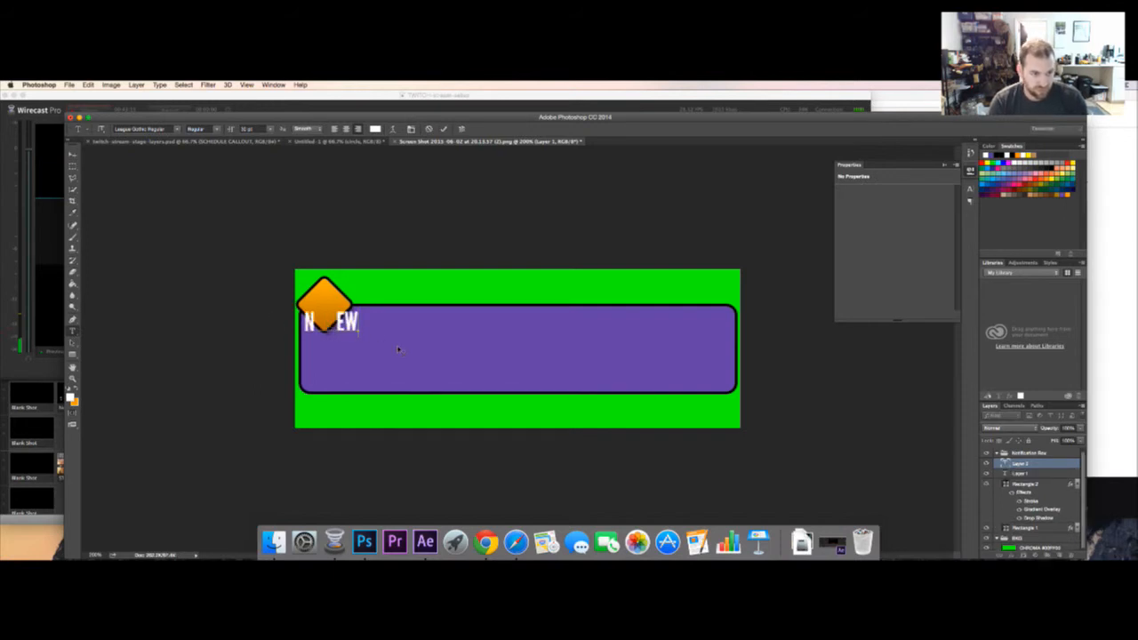
key("BackSpace")
key("BackSpace")
key("BackSpace")
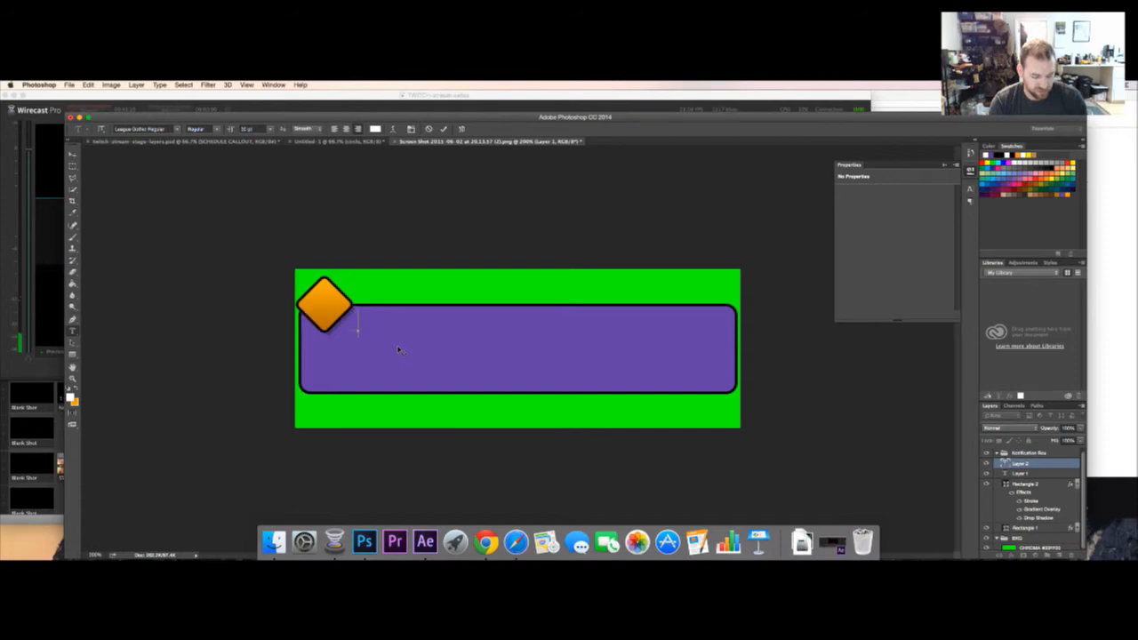
key("Tab")
type("NEW FOLLOWER:")
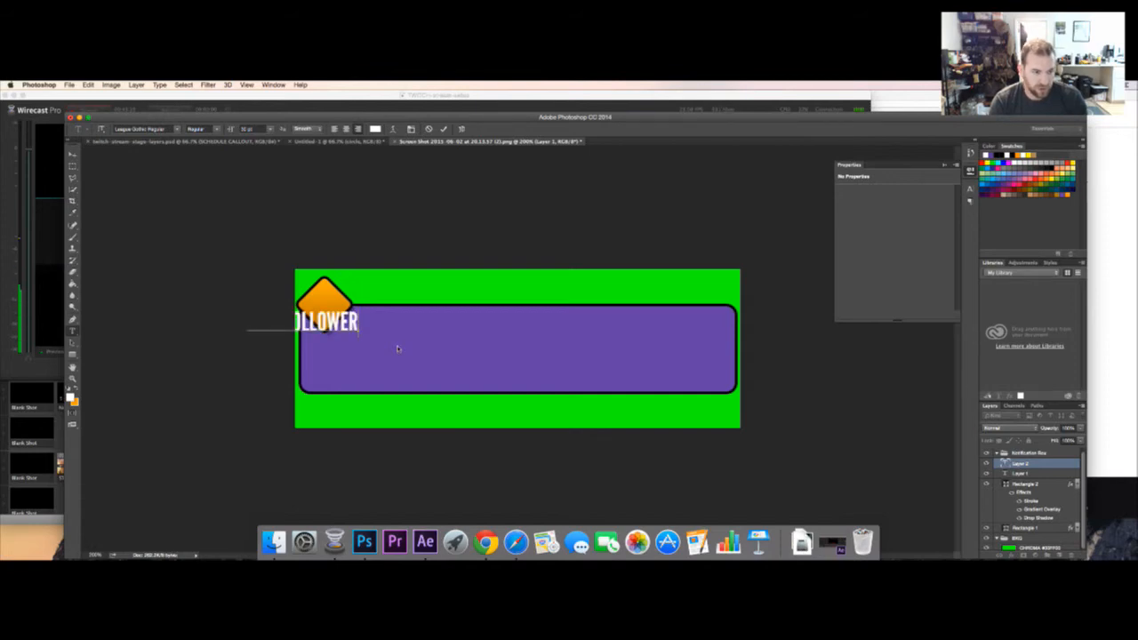
left_click(73, 153)
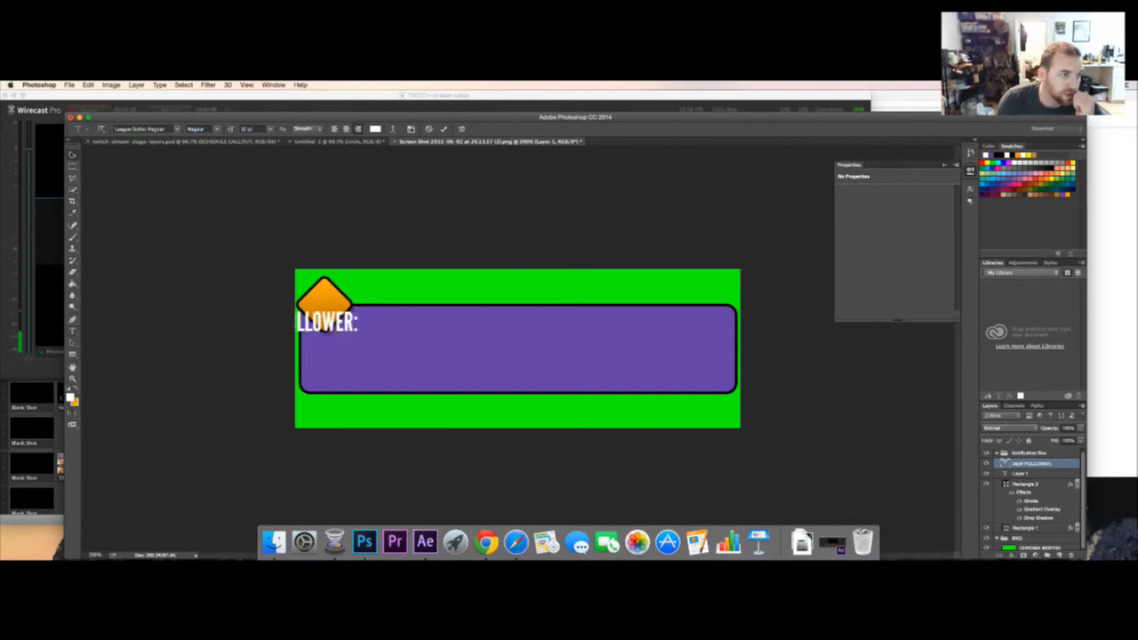
left_click_drag(331, 332, 447, 327)
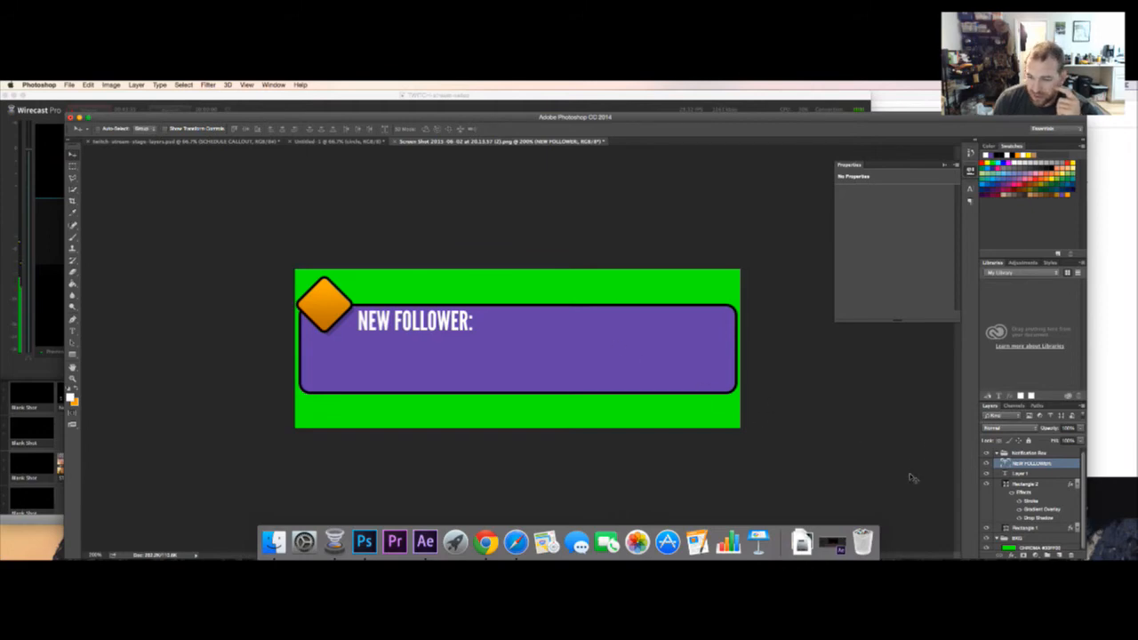
scroll(1083, 489, "down", 1)
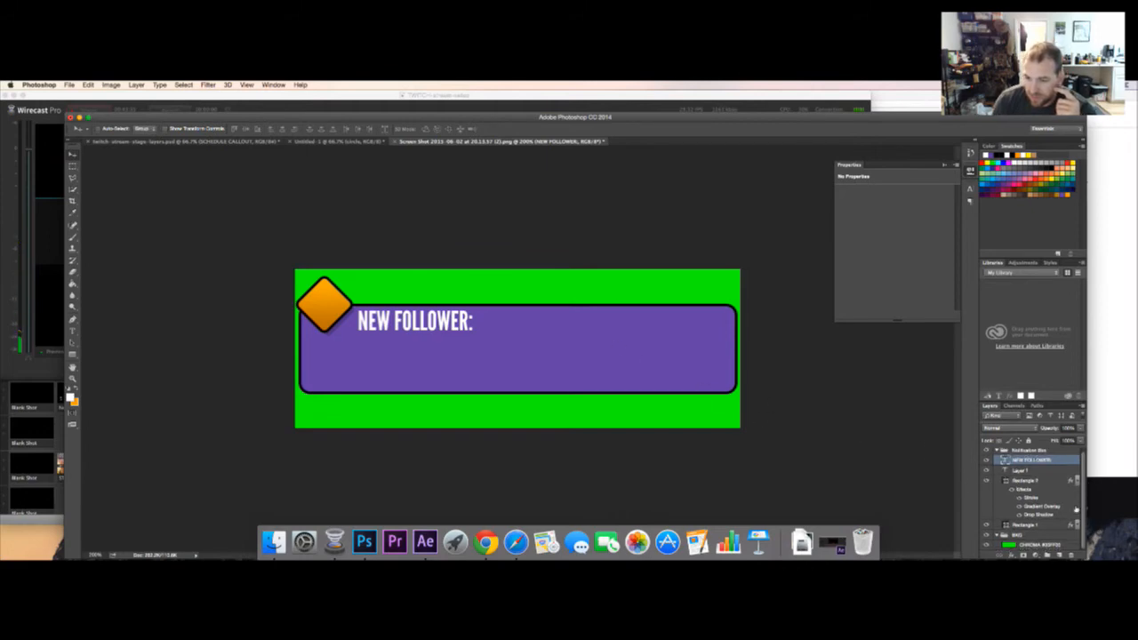
right_click(1039, 525)
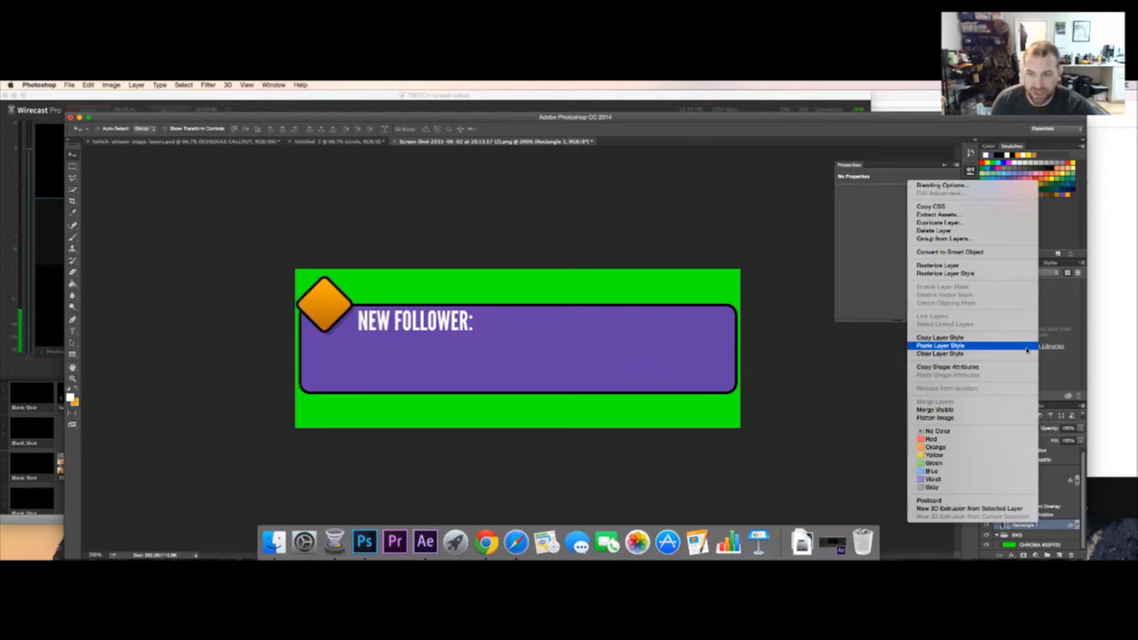
left_click(1052, 525)
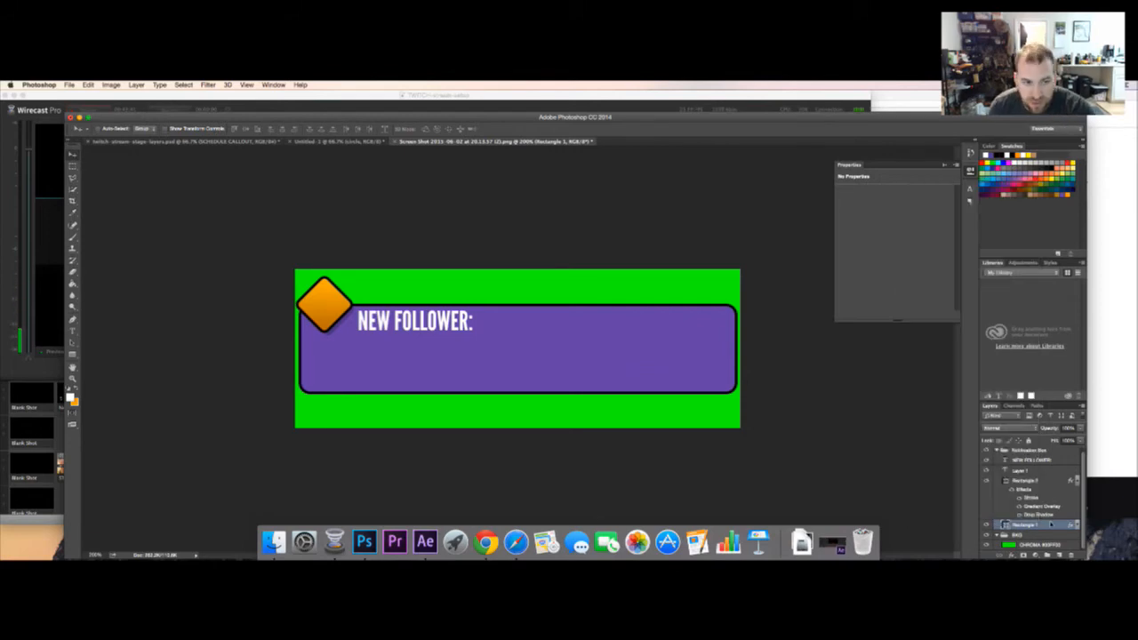
left_click(1043, 518)
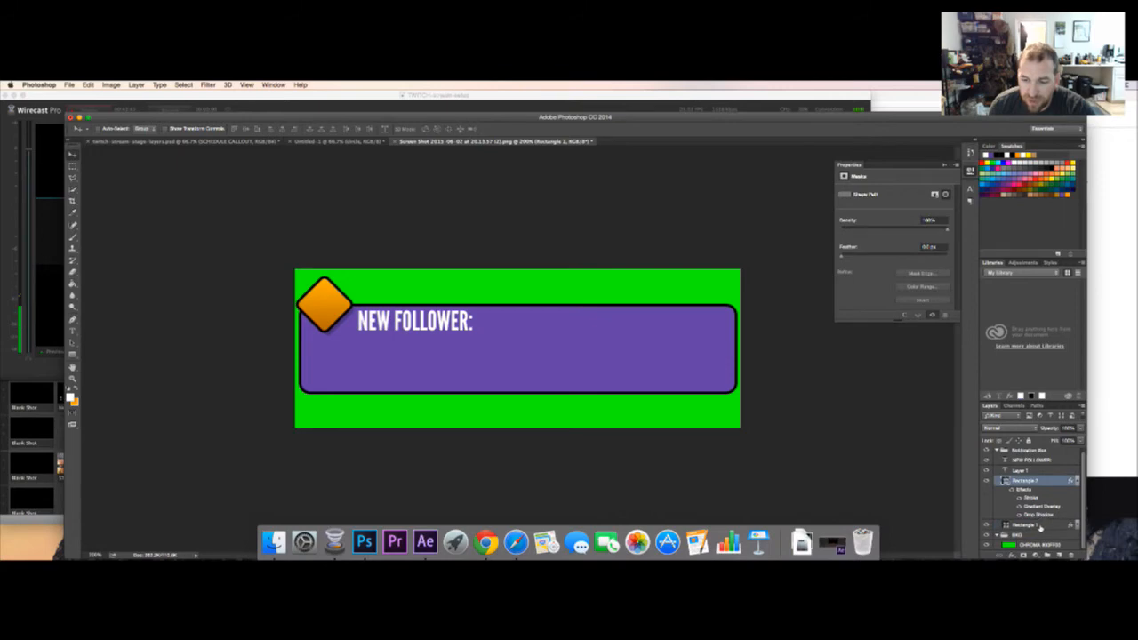
Scale the purple bar, Rectangle 1, vertically in both directions so it nearly fills the canvas height, and apply the transform
left_click(1041, 527)
left_click(88, 86)
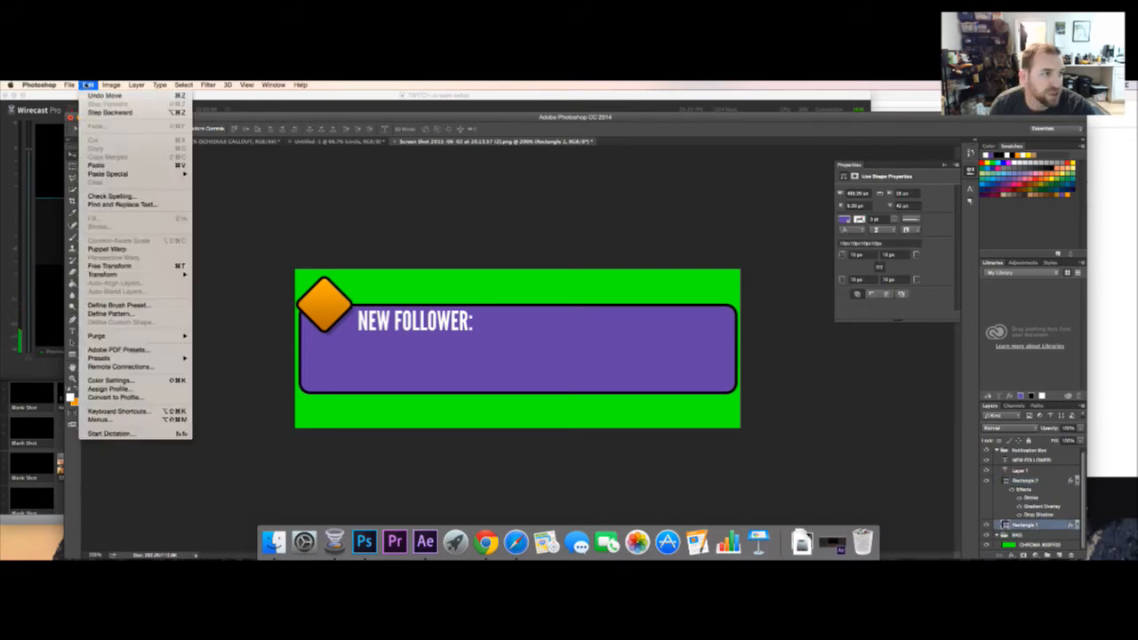
mouse_move(93, 274)
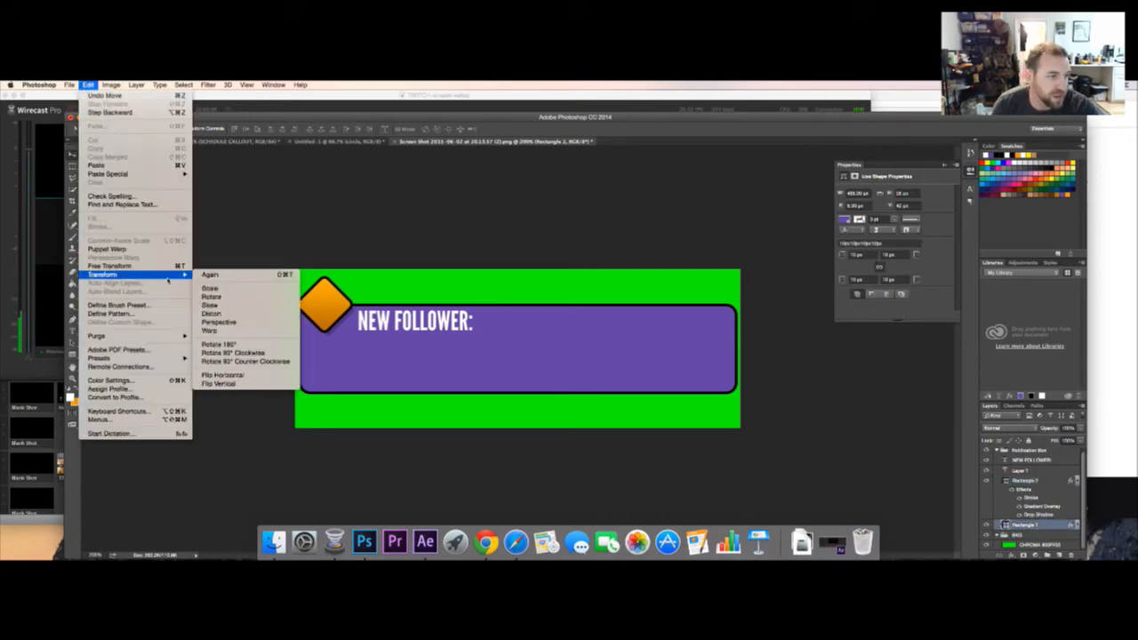
left_click(207, 289)
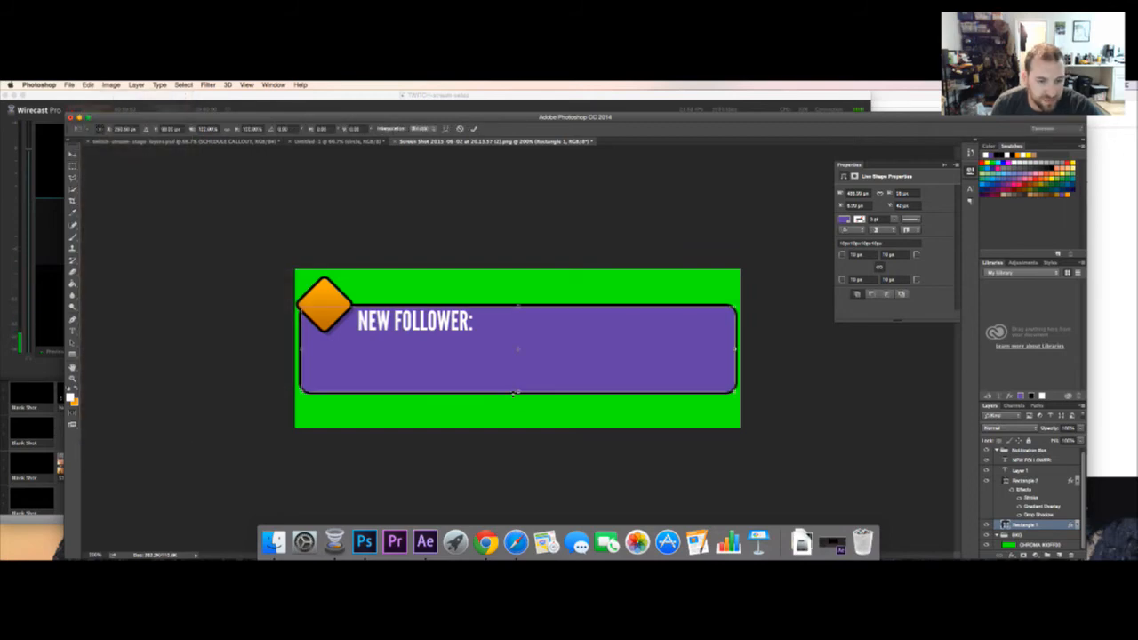
left_click_drag(518, 391, 517, 419)
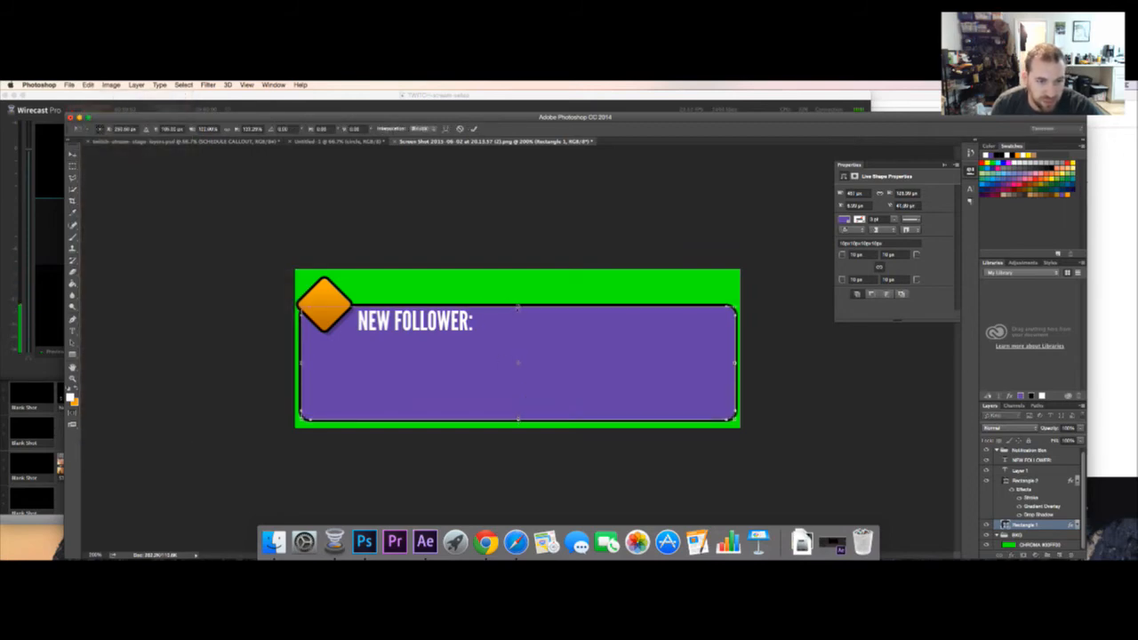
left_click_drag(518, 307, 518, 282)
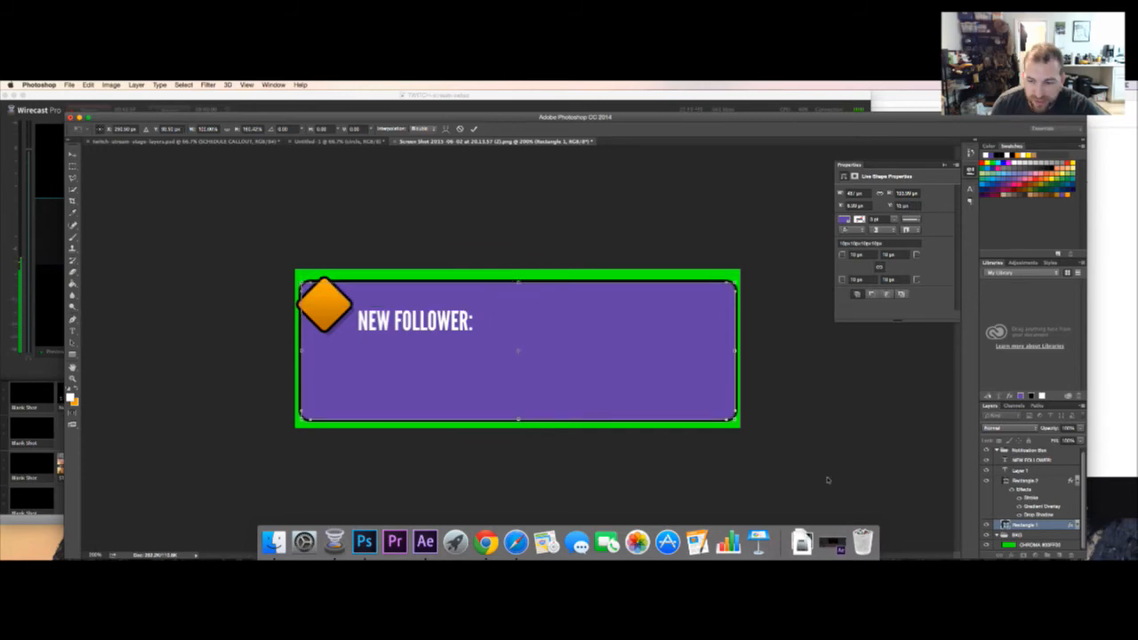
key("v")
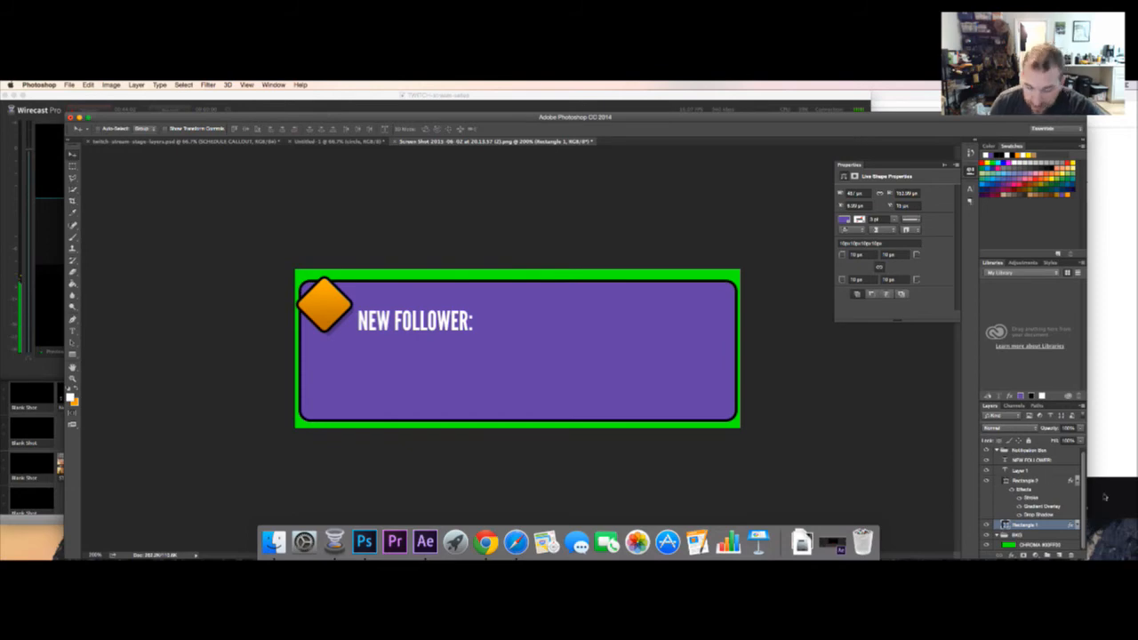
Nudge the orange diamond, Rectangle 2, up a few pixels and move the "NEW FOLLOWER:" text up near the purple box's top edge
left_click(1038, 482)
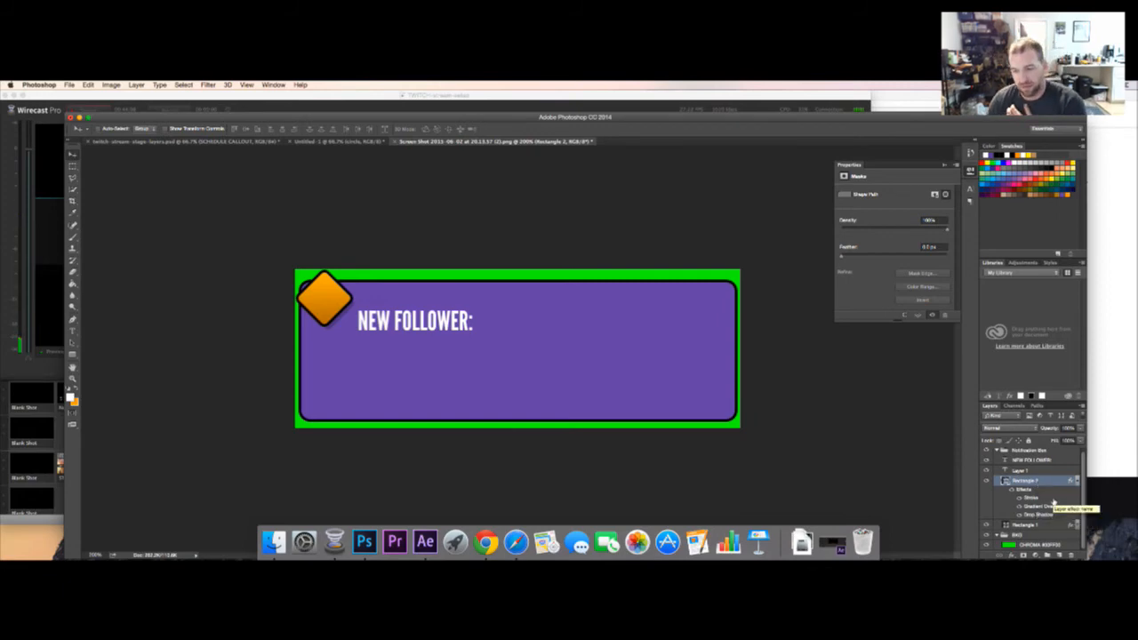
left_click(1036, 462)
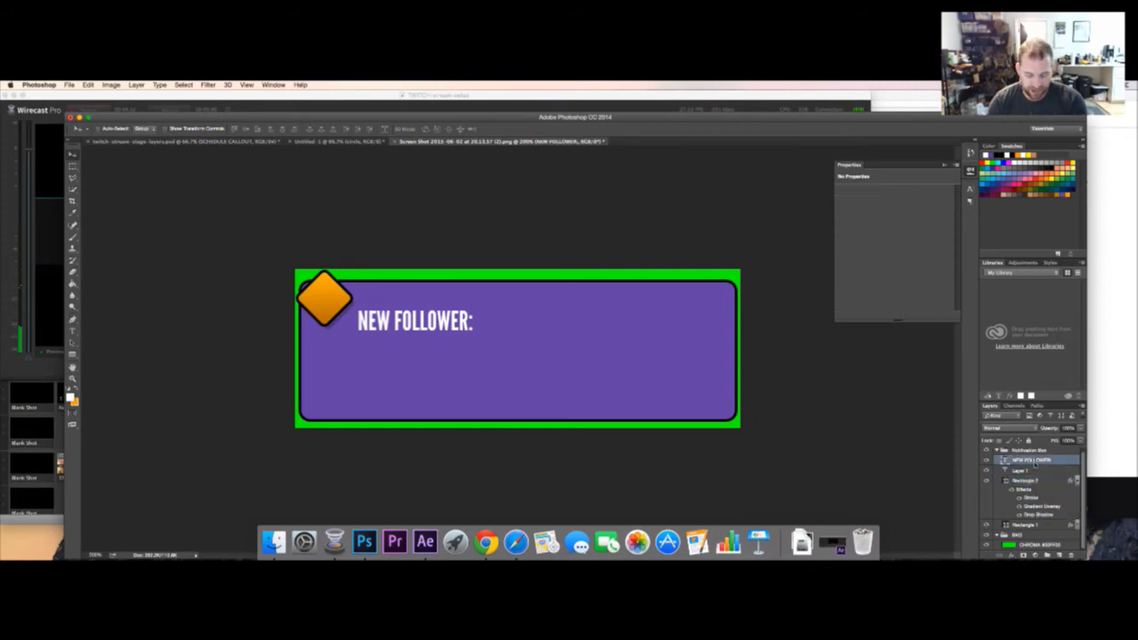
key("Up")
key("Up")
key("Up")
key("Up")
key("Up")
key("Up")
key("Up")
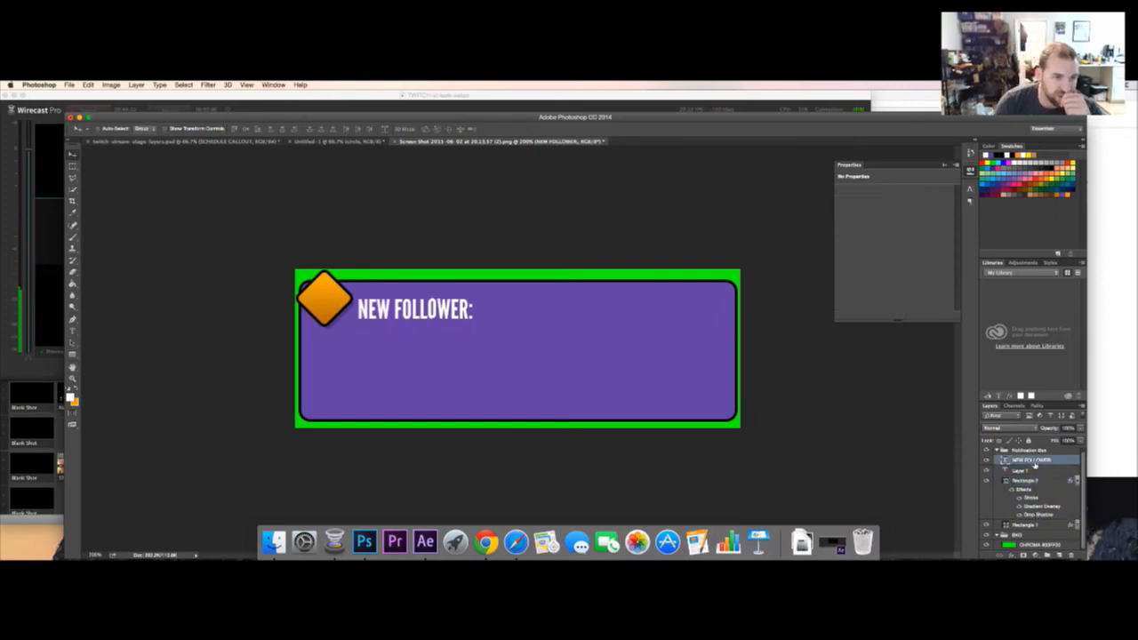
key("Up")
key("Up")
key("Up")
key("Up")
key("Up")
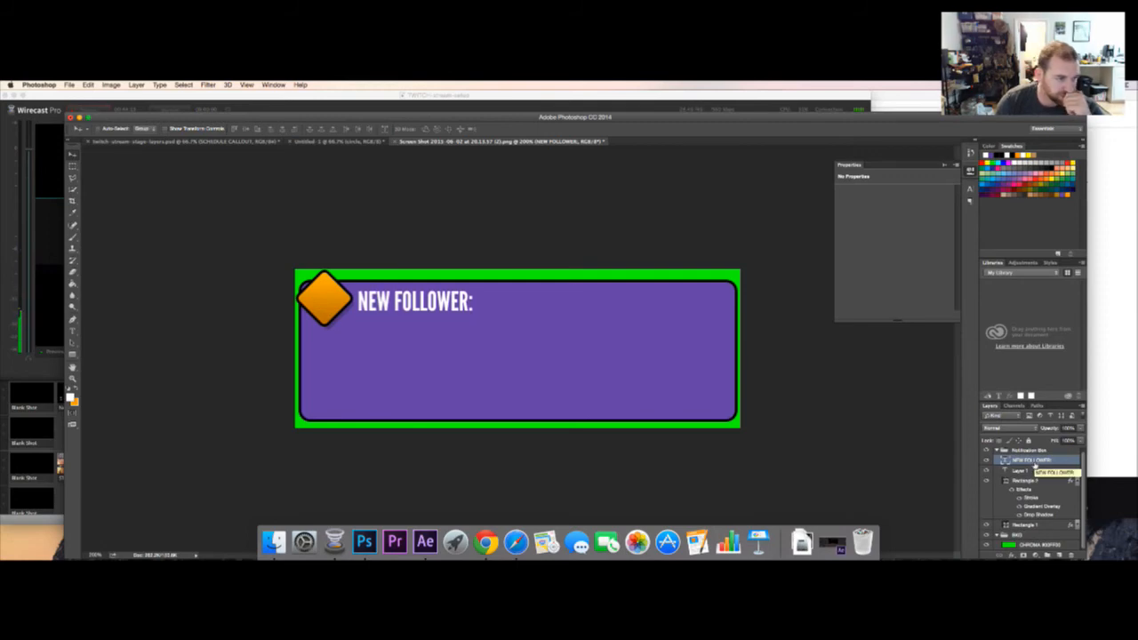
Set the "NEW FOLLOWER:" font size to 40 pt and move the text right so it clears the orange diamond
left_click(73, 331)
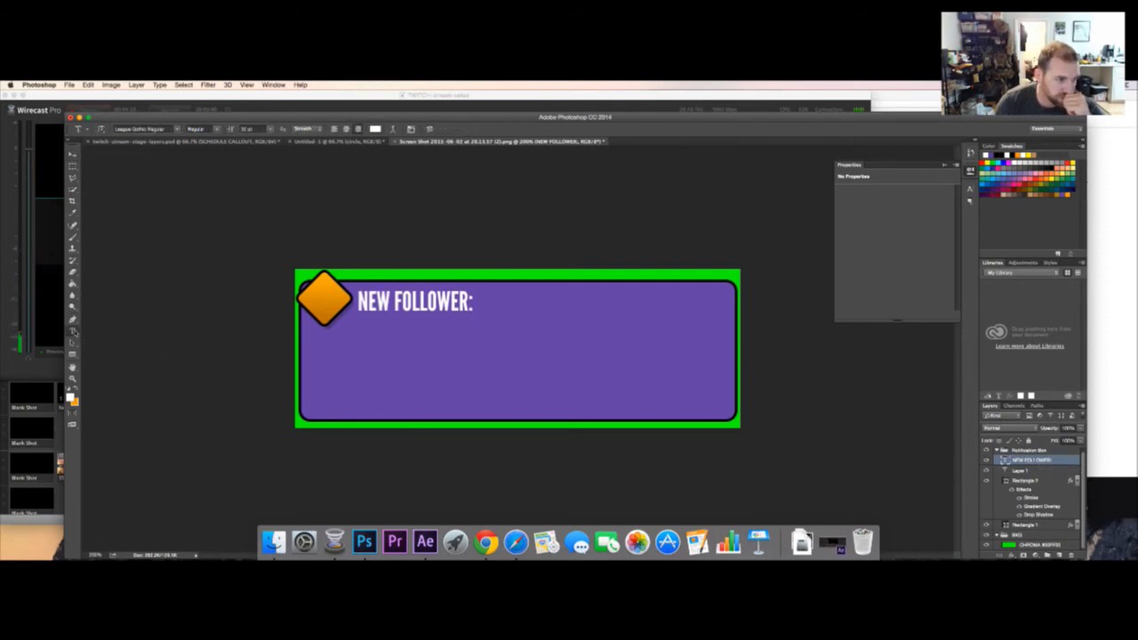
double_click(245, 130)
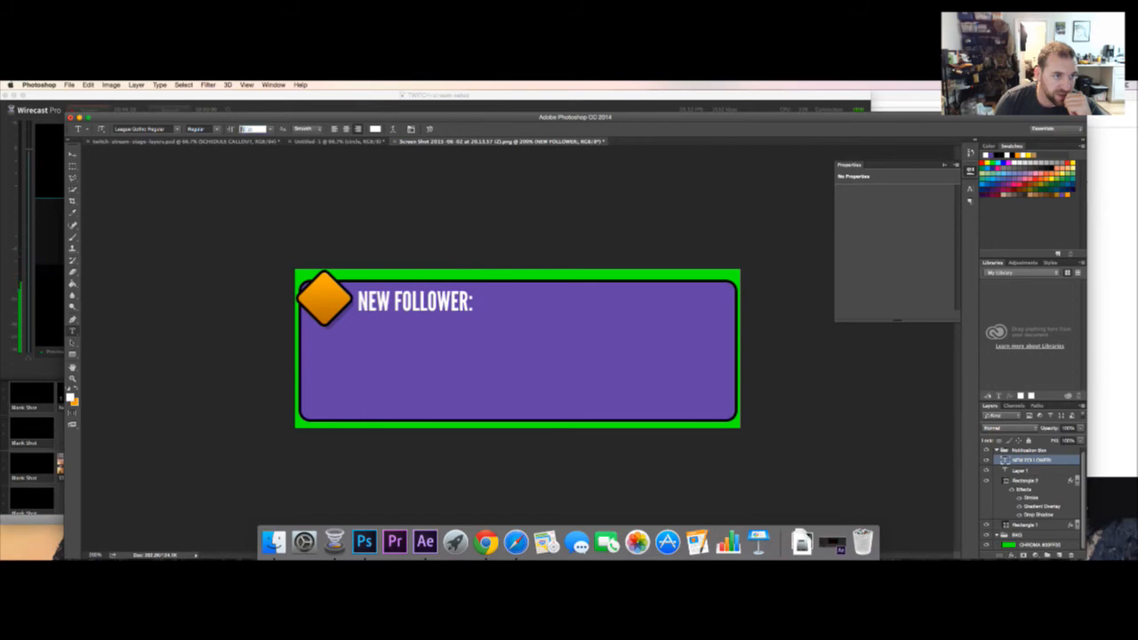
type("40")
key("Return")
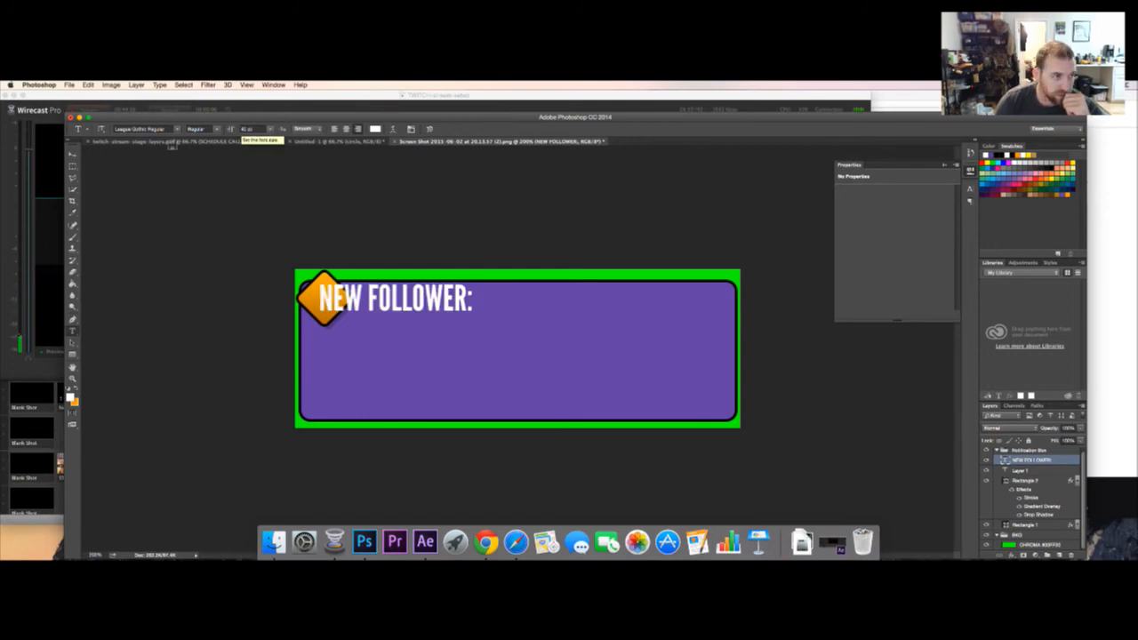
left_click(74, 156)
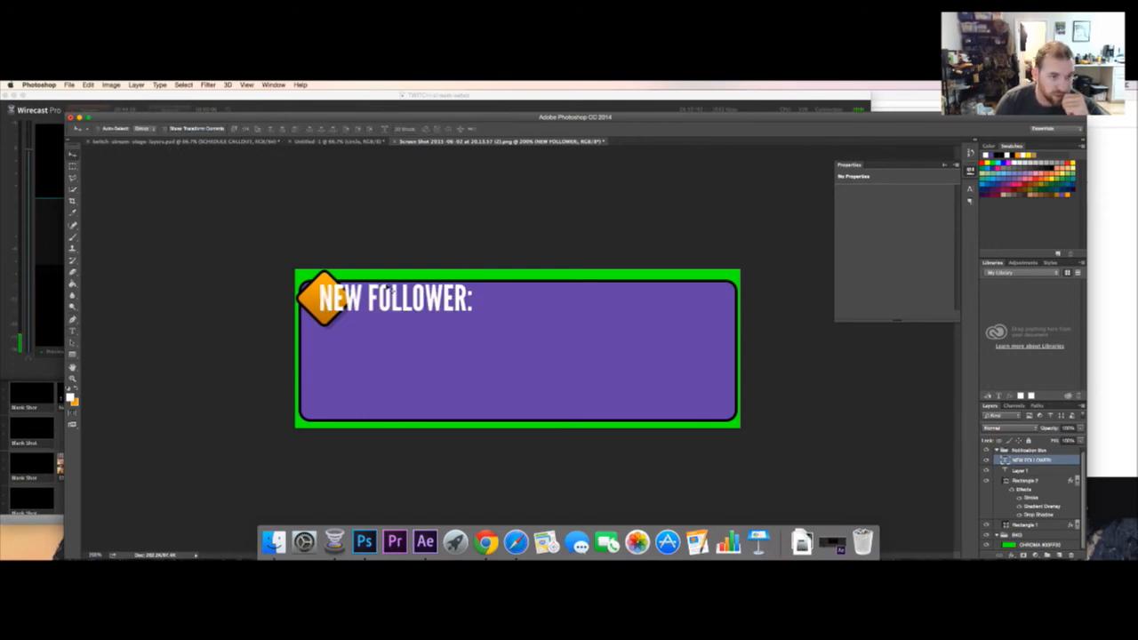
left_click_drag(391, 286, 430, 285)
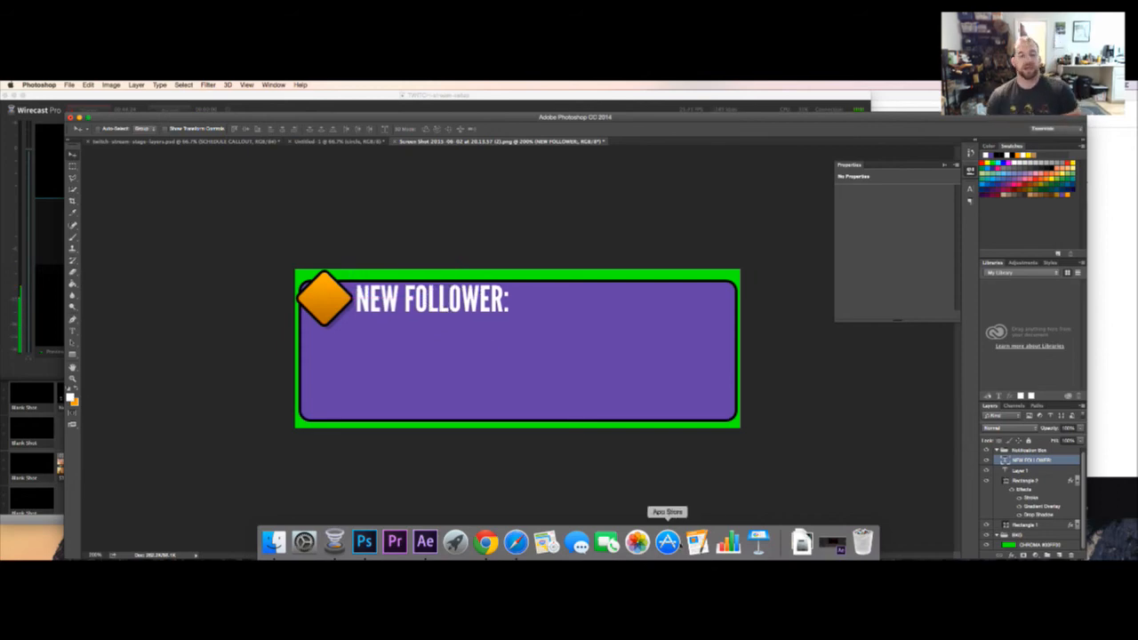
Check the chat on the Twitch dashboard in Safari, return to Photoshop and nudge the "NEW FOLLOWER:" text slightly right
left_click(516, 542)
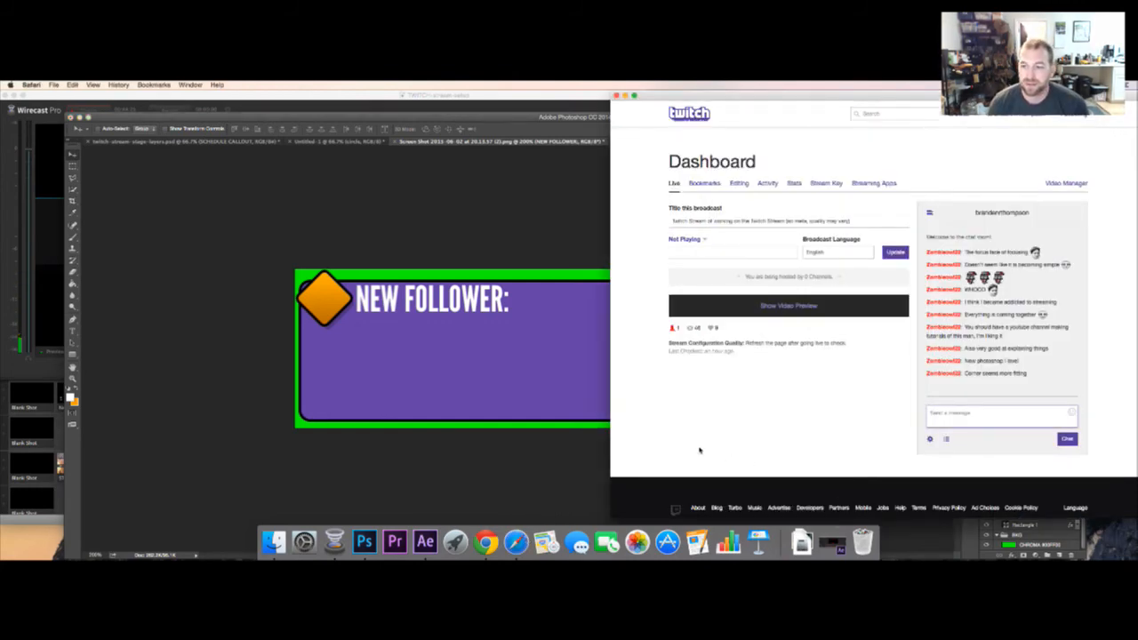
left_click(573, 387)
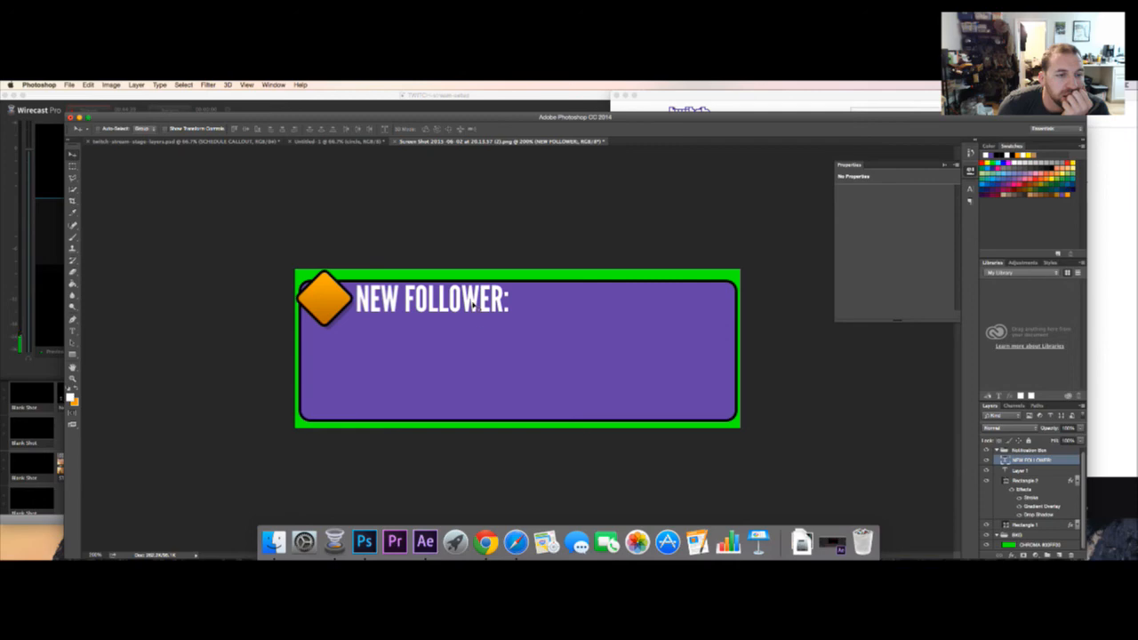
key("Right")
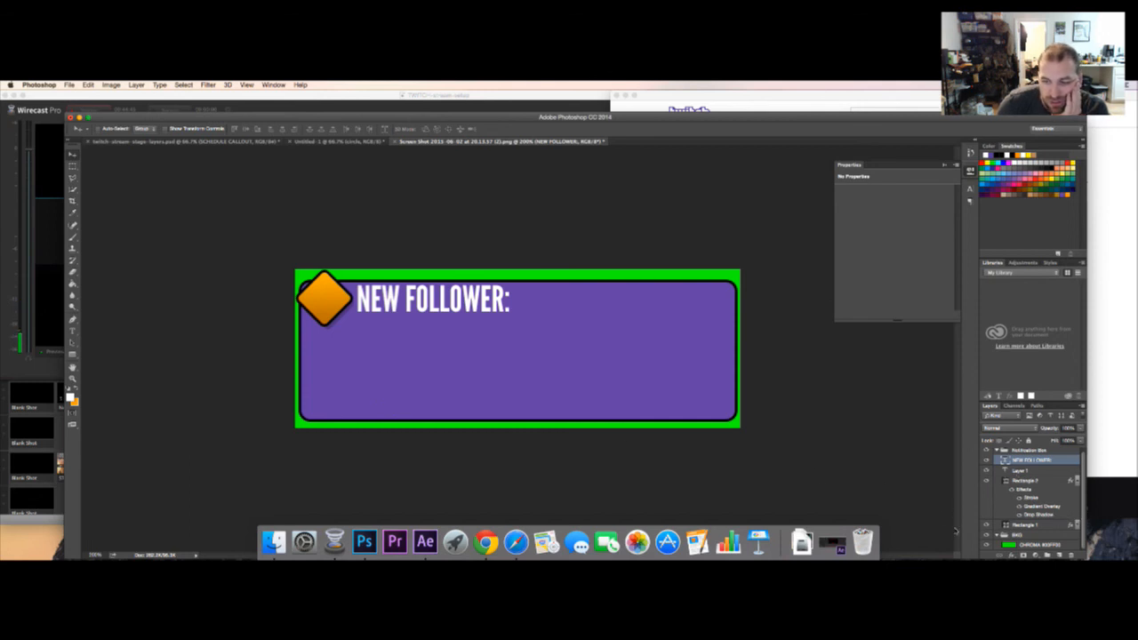
Start a Scale transform on the purple box, Rectangle 1
left_click(1037, 526)
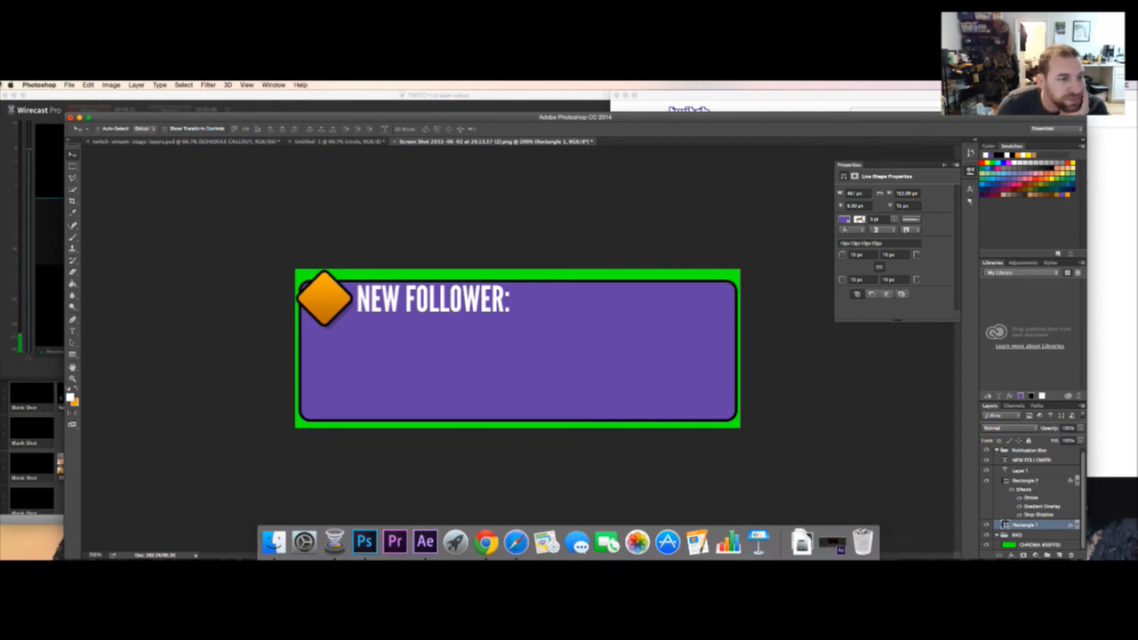
left_click(88, 84)
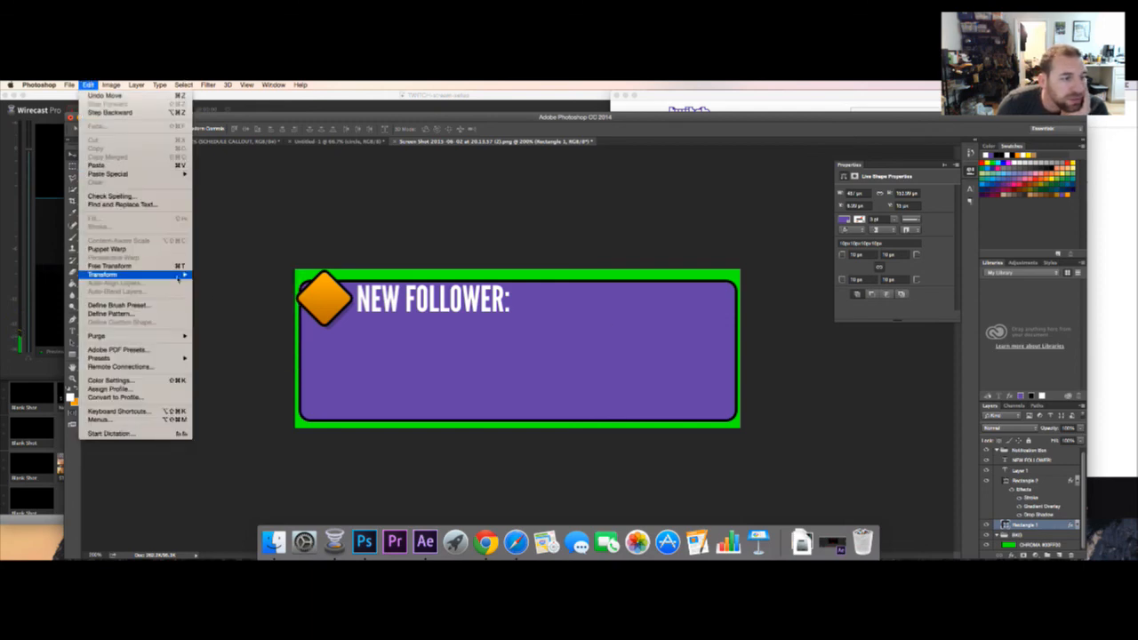
left_click(209, 288)
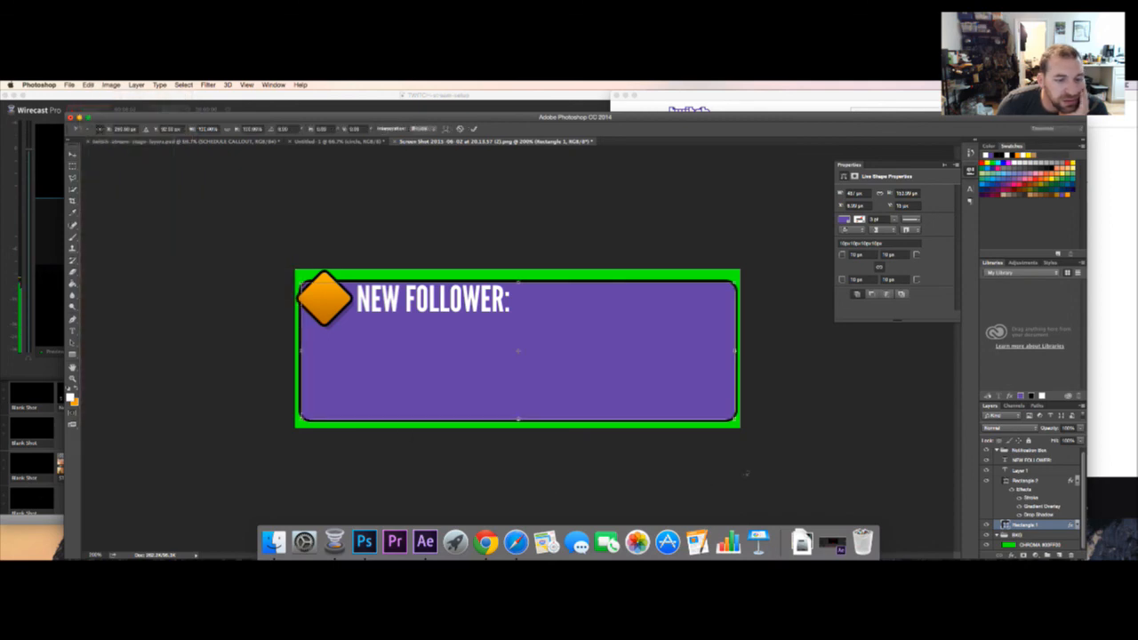